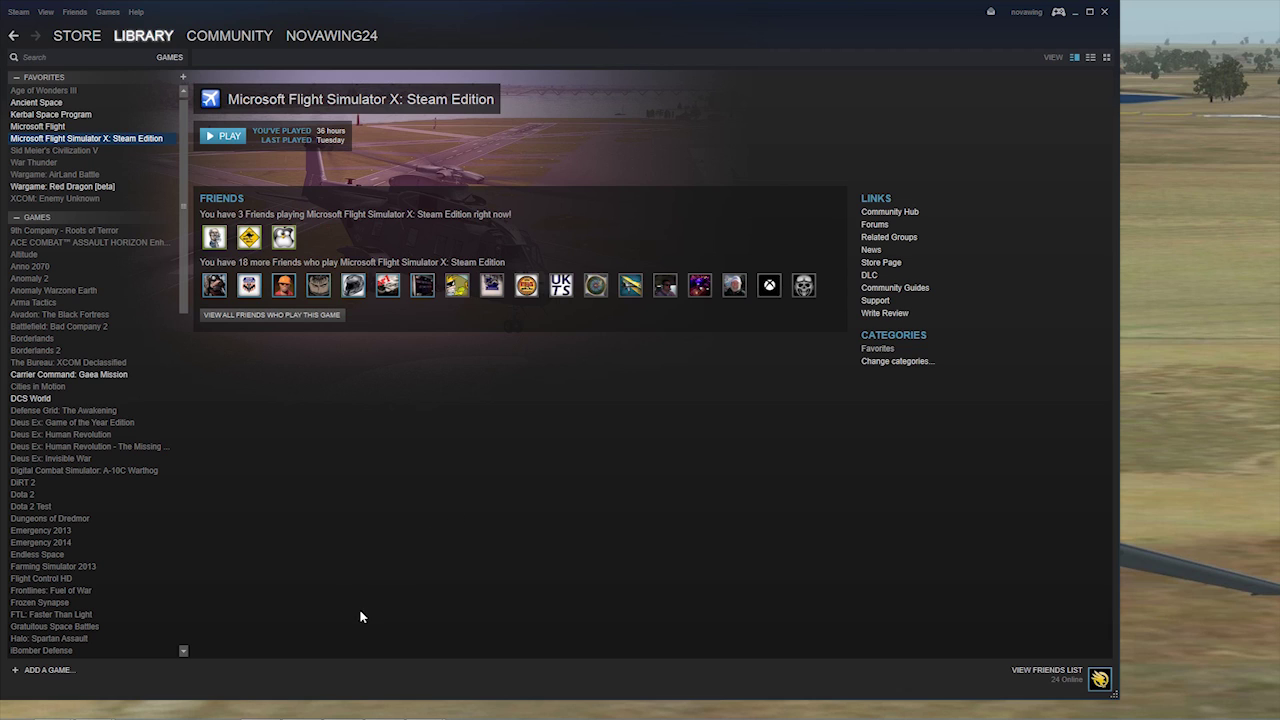
- Switch to the YouTube Demo folder in File Explorer and extract t45cv270.zip into its own t45cv270 folder
mouse_move(405, 719)
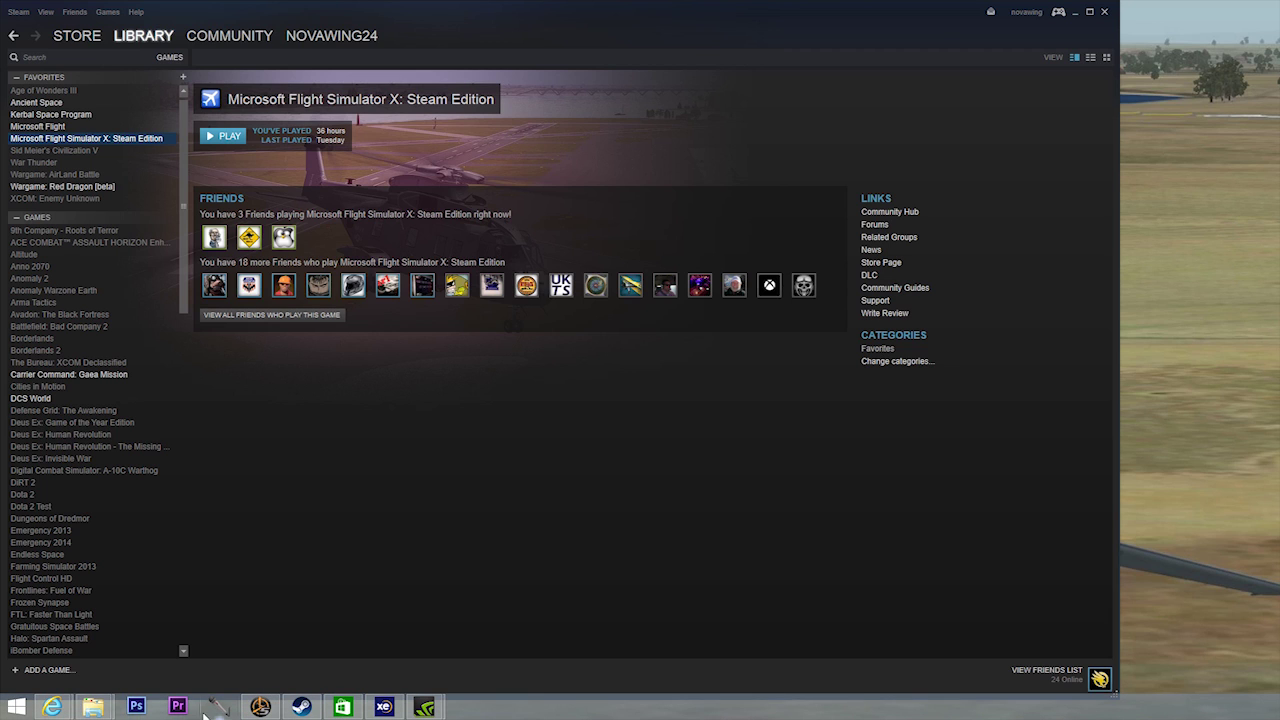
mouse_move(100, 706)
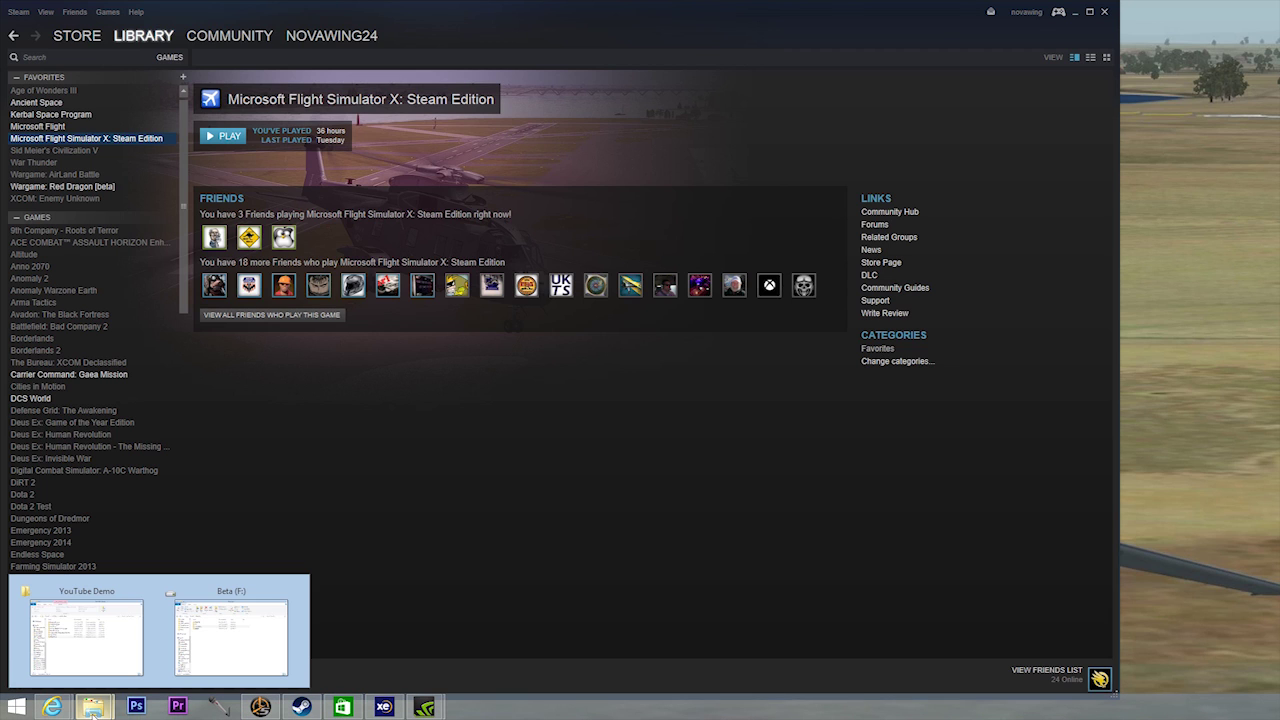
left_click(124, 598)
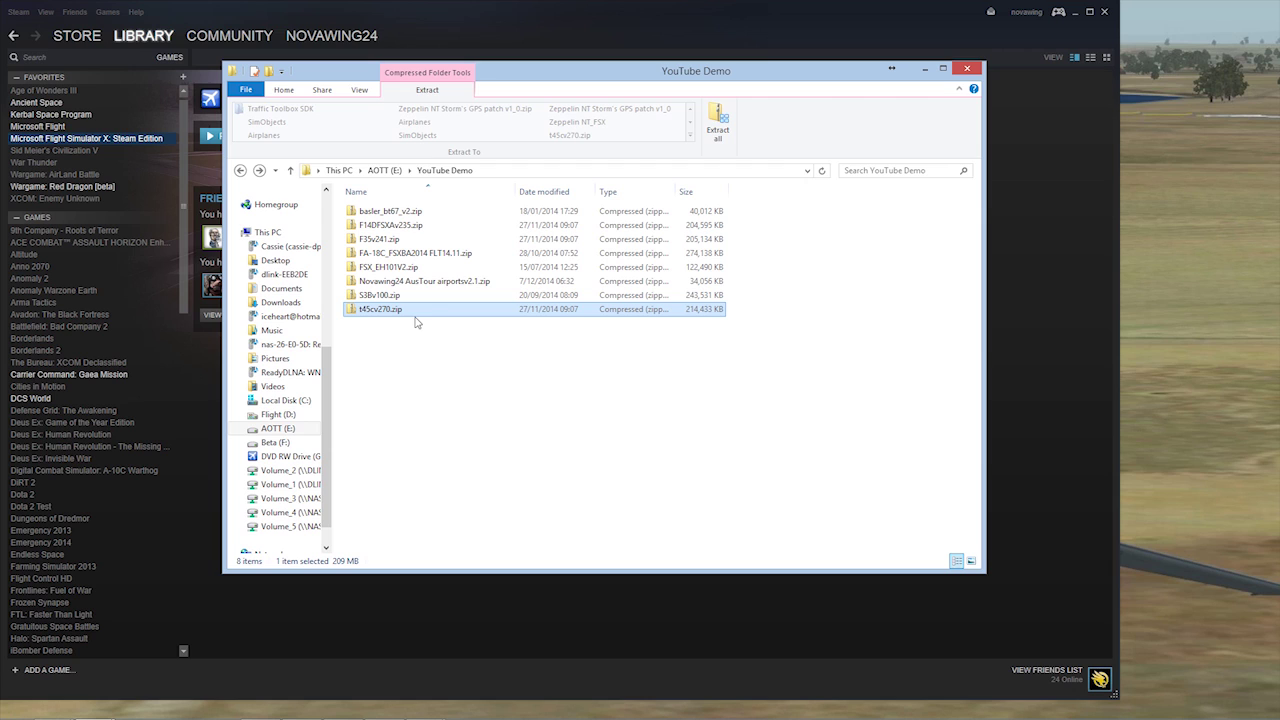
right_click(416, 316)
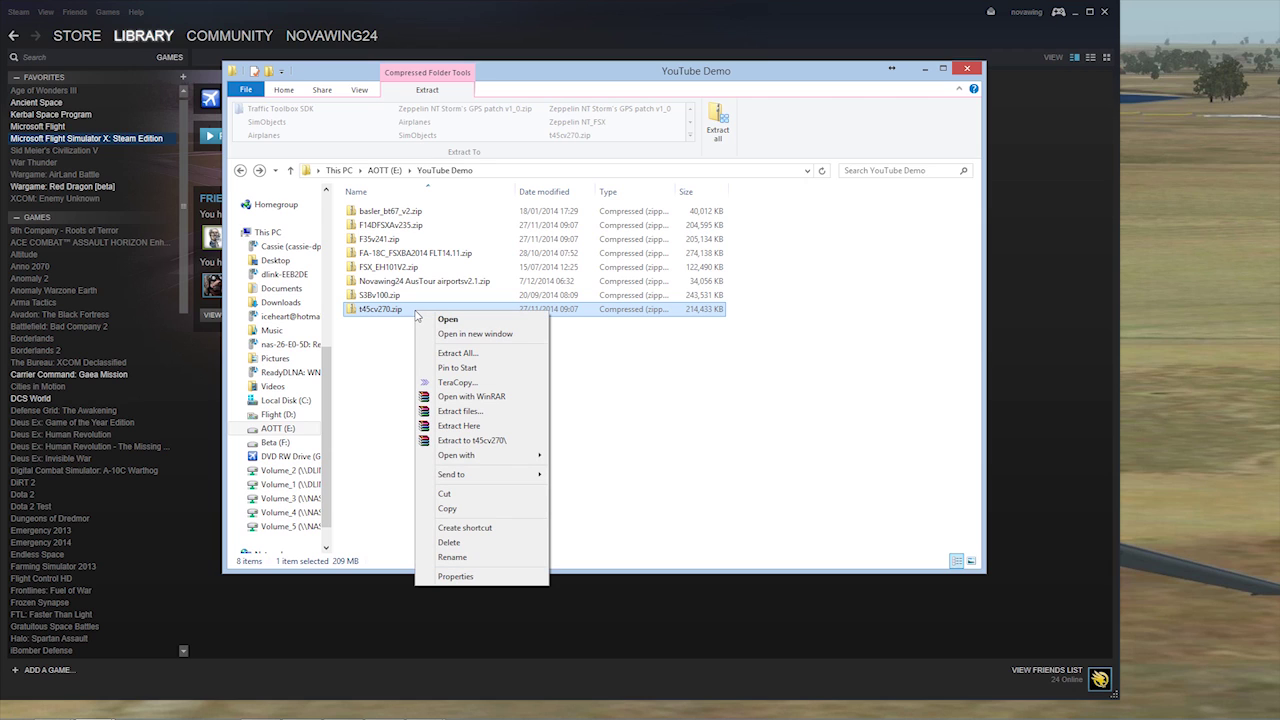
left_click(388, 346)
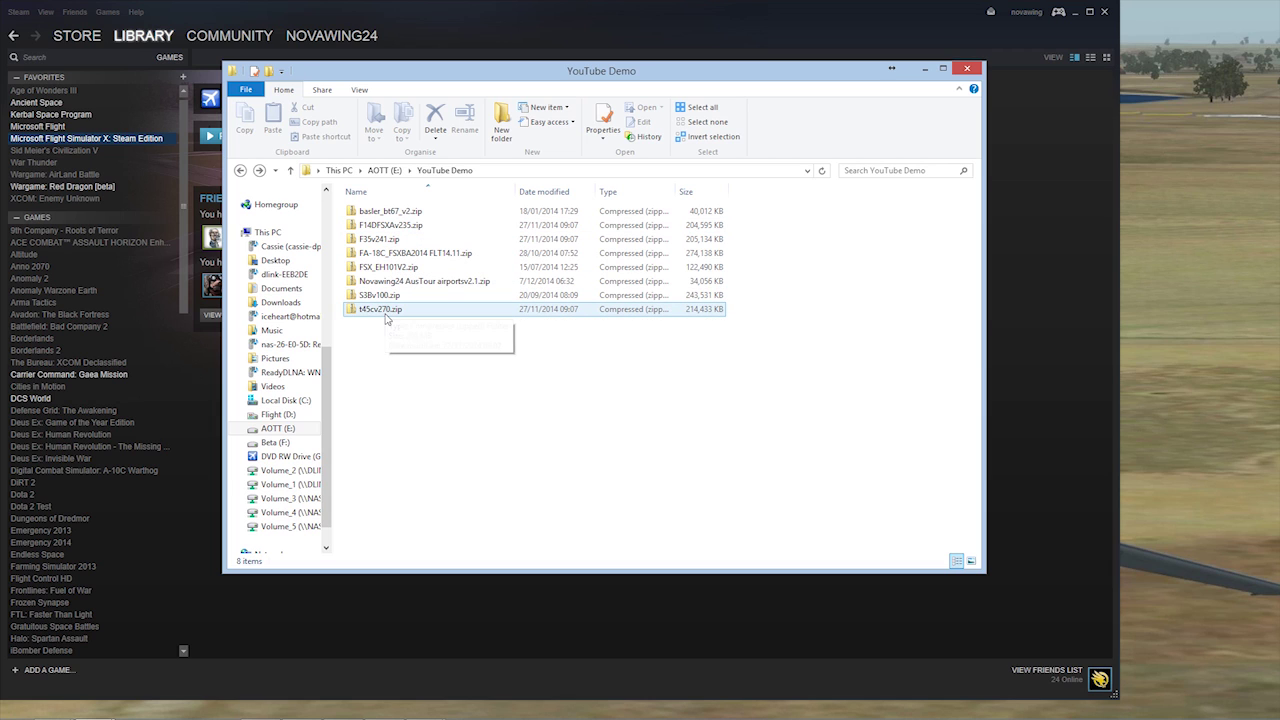
left_click(386, 317)
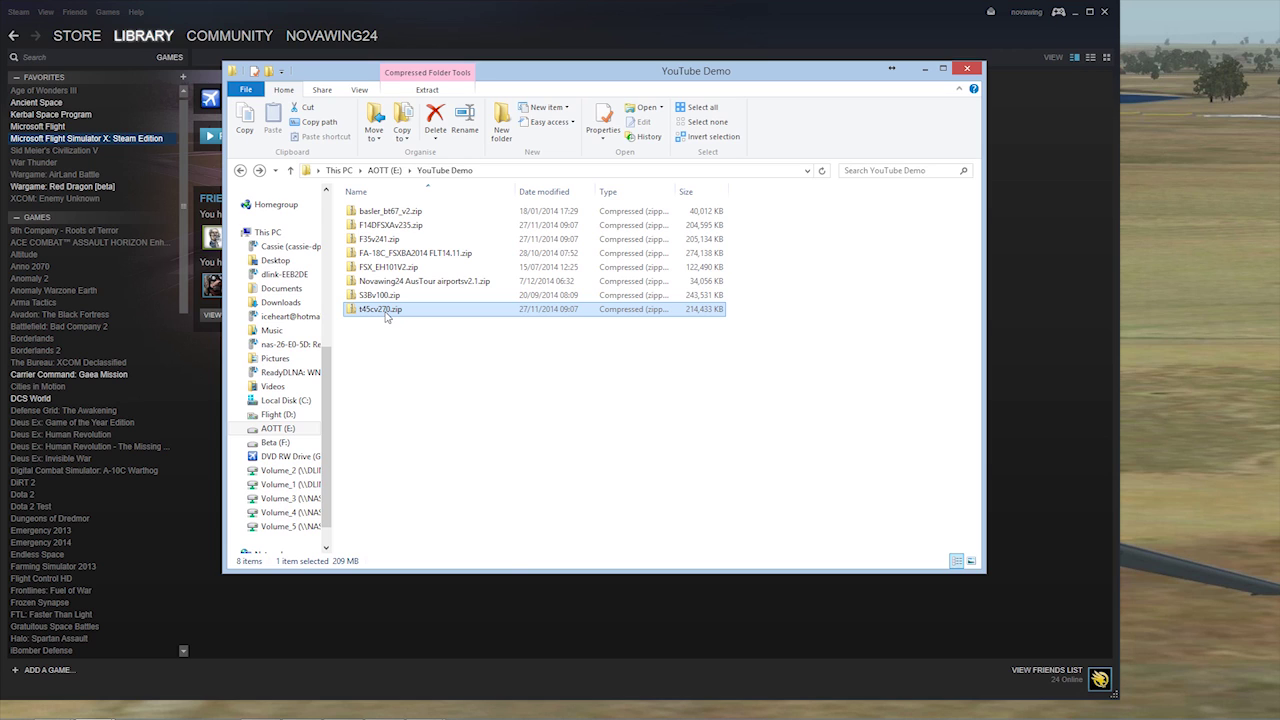
right_click(386, 315)
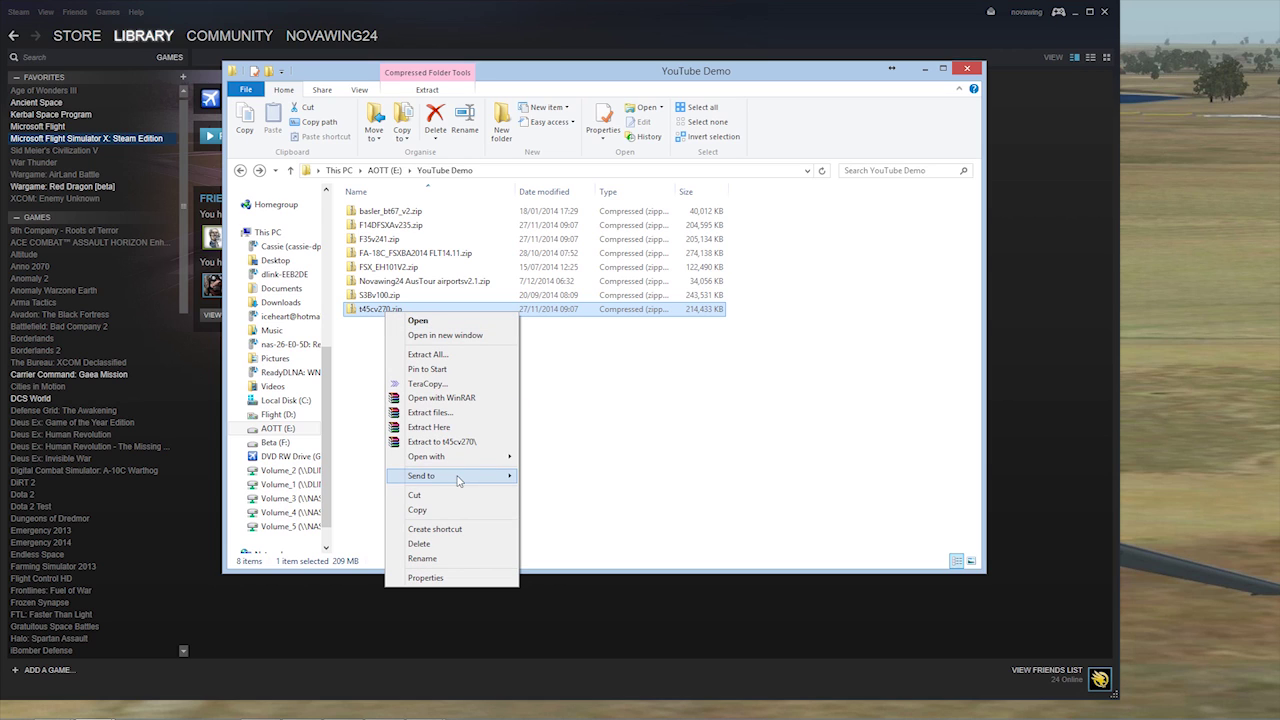
left_click(457, 442)
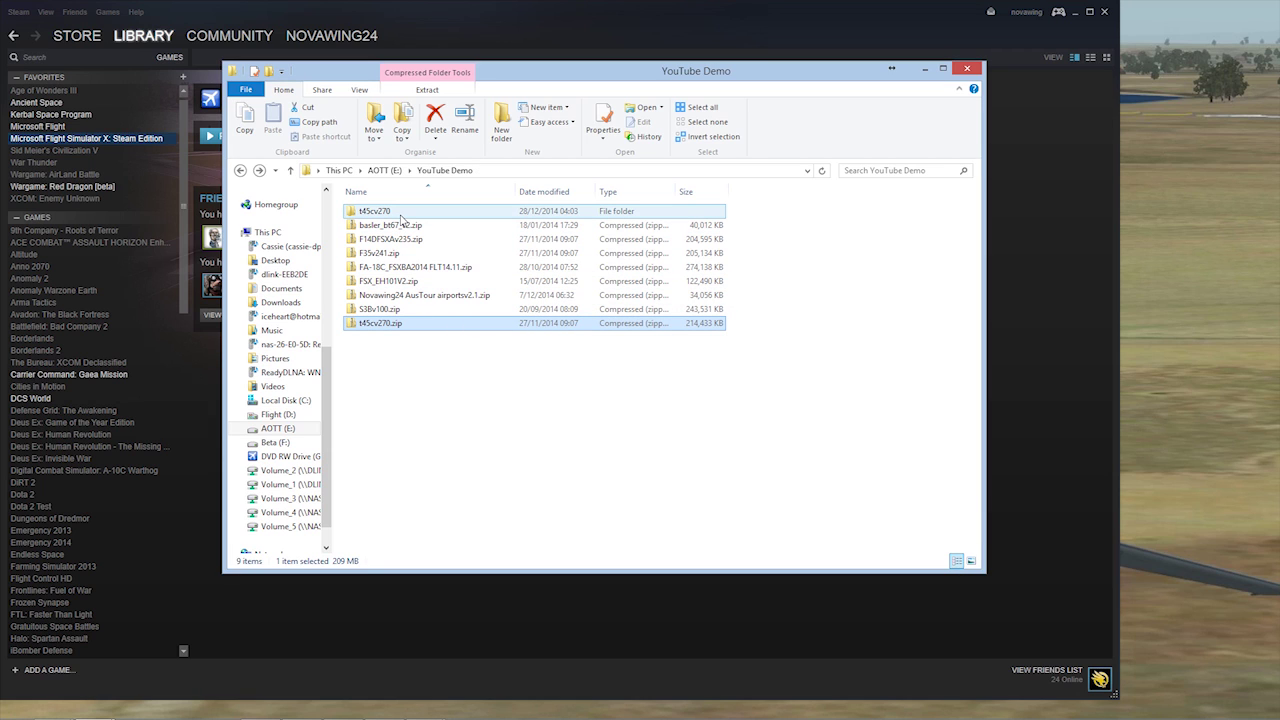
- Read the installation and compatibility notes in README.txt inside the extracted t45cv270 folder, and close the file
double_click(402, 214)
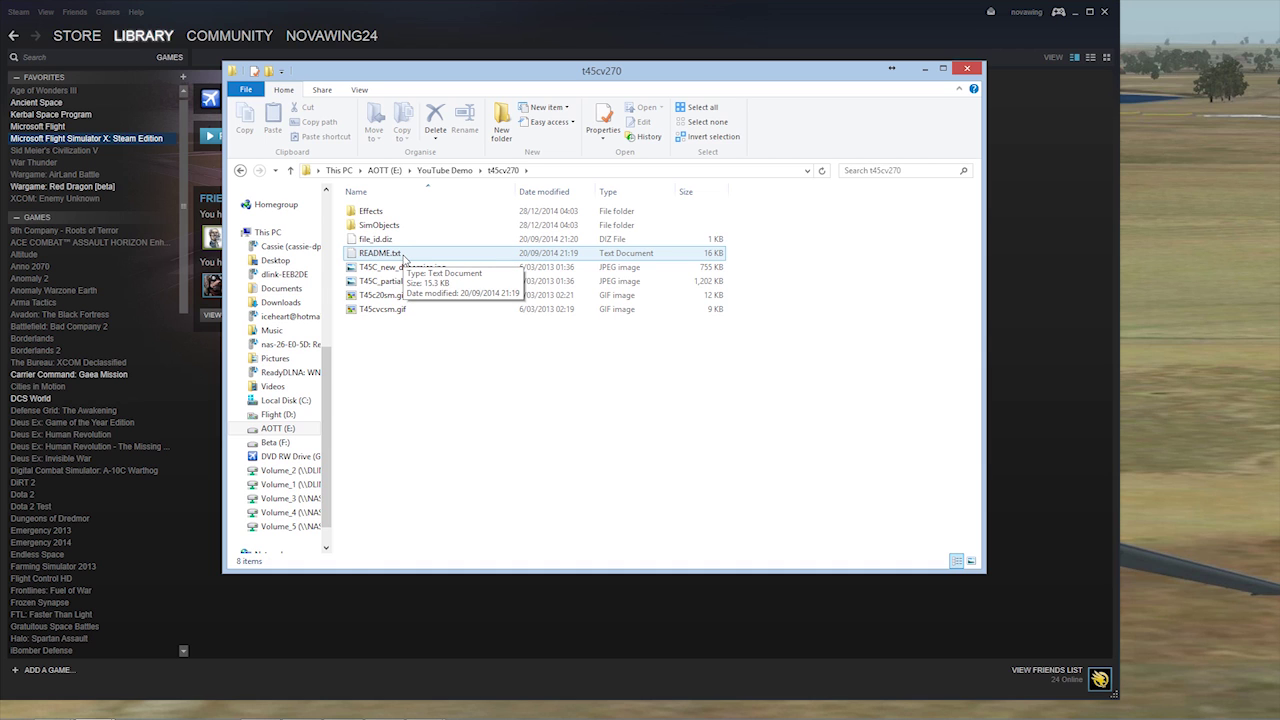
double_click(403, 256)
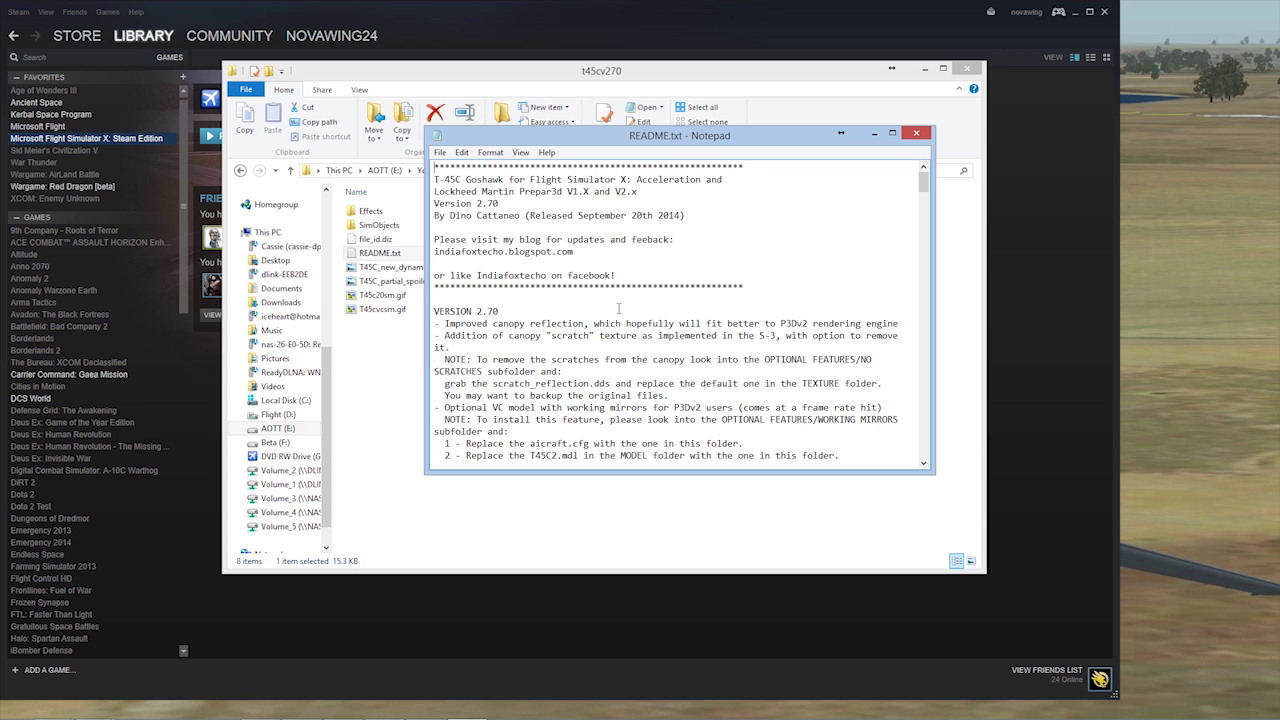
scroll(617, 304, "down", 4)
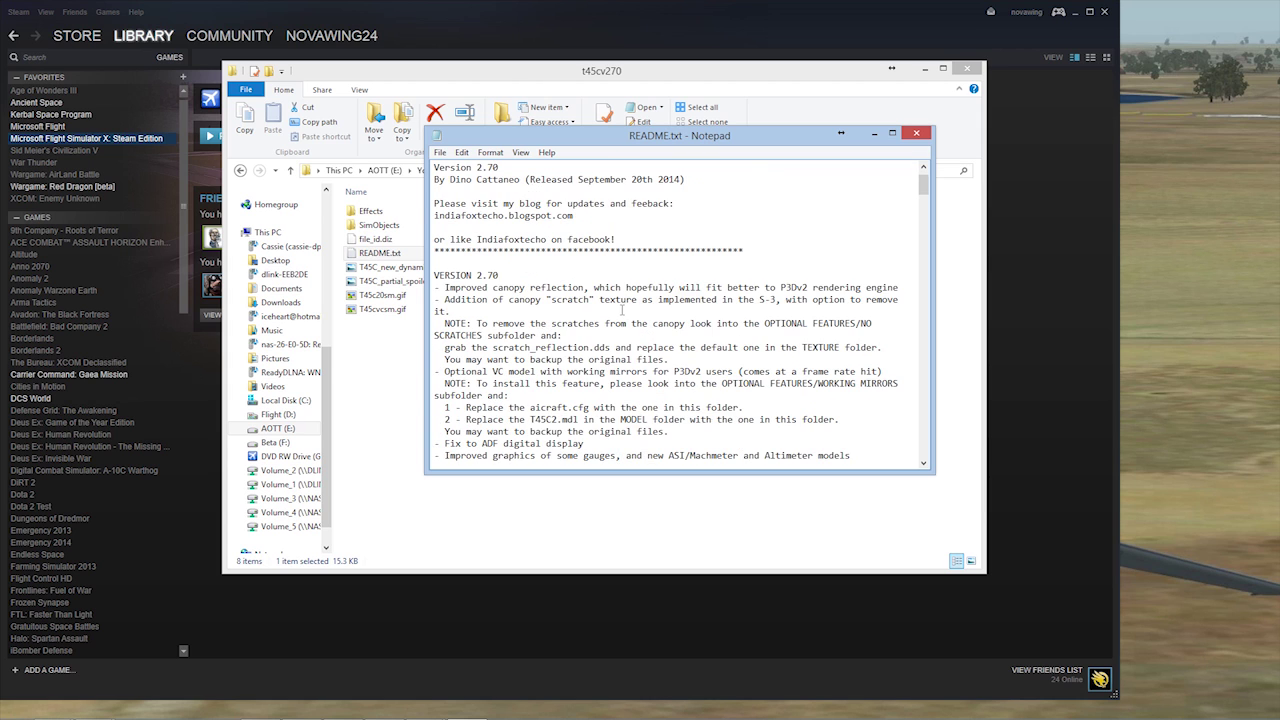
scroll(621, 305, "down", 13)
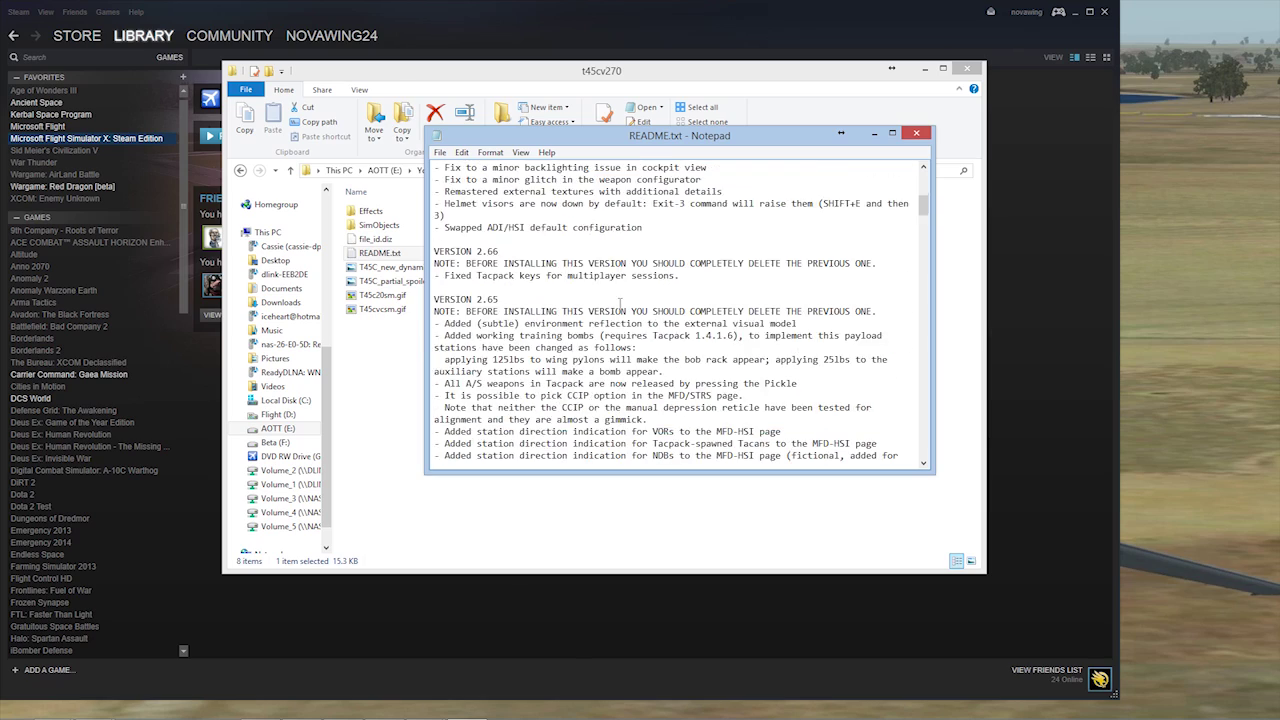
scroll(646, 316, "down", 18)
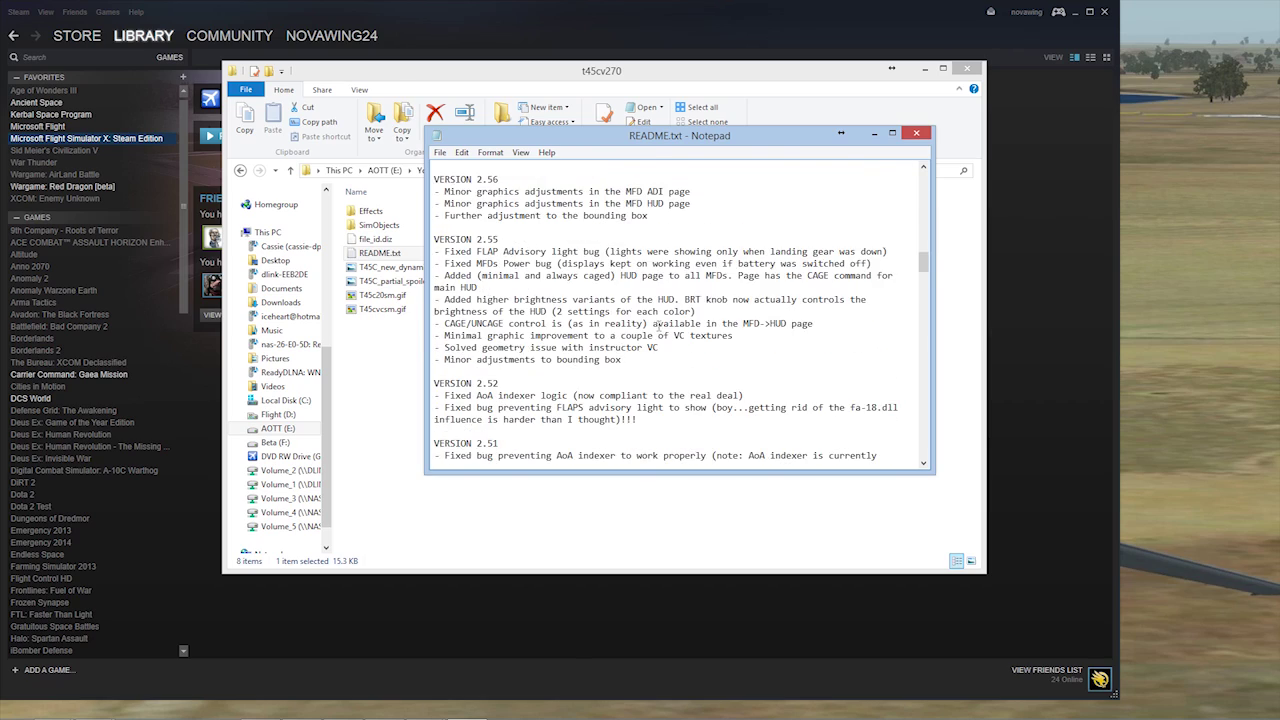
scroll(692, 336, "down", 20)
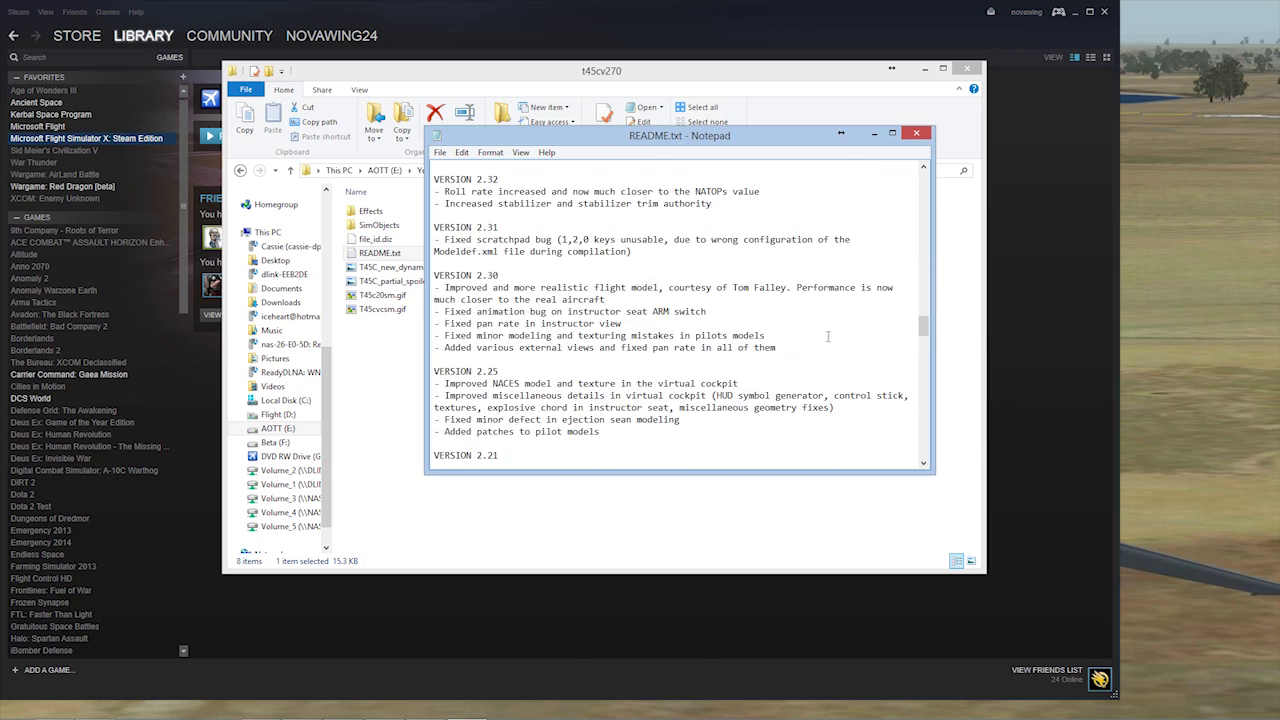
scroll(700, 339, "down", 4)
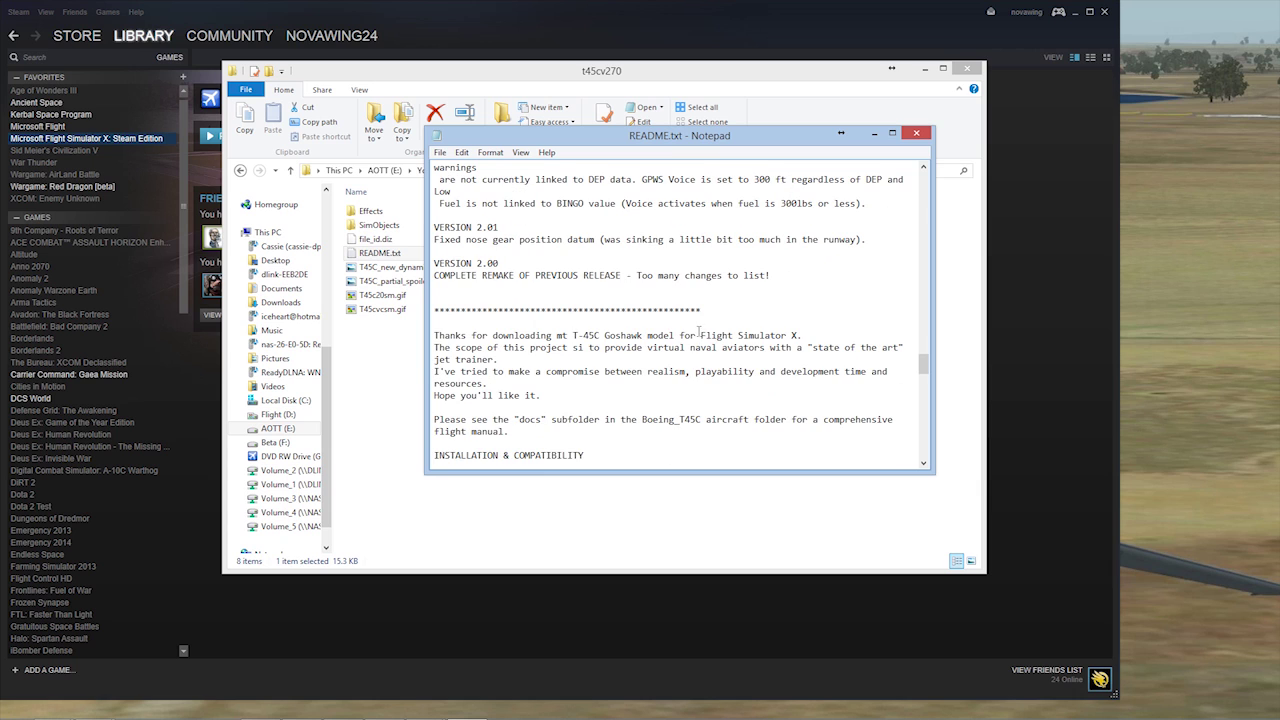
scroll(703, 336, "down", 3)
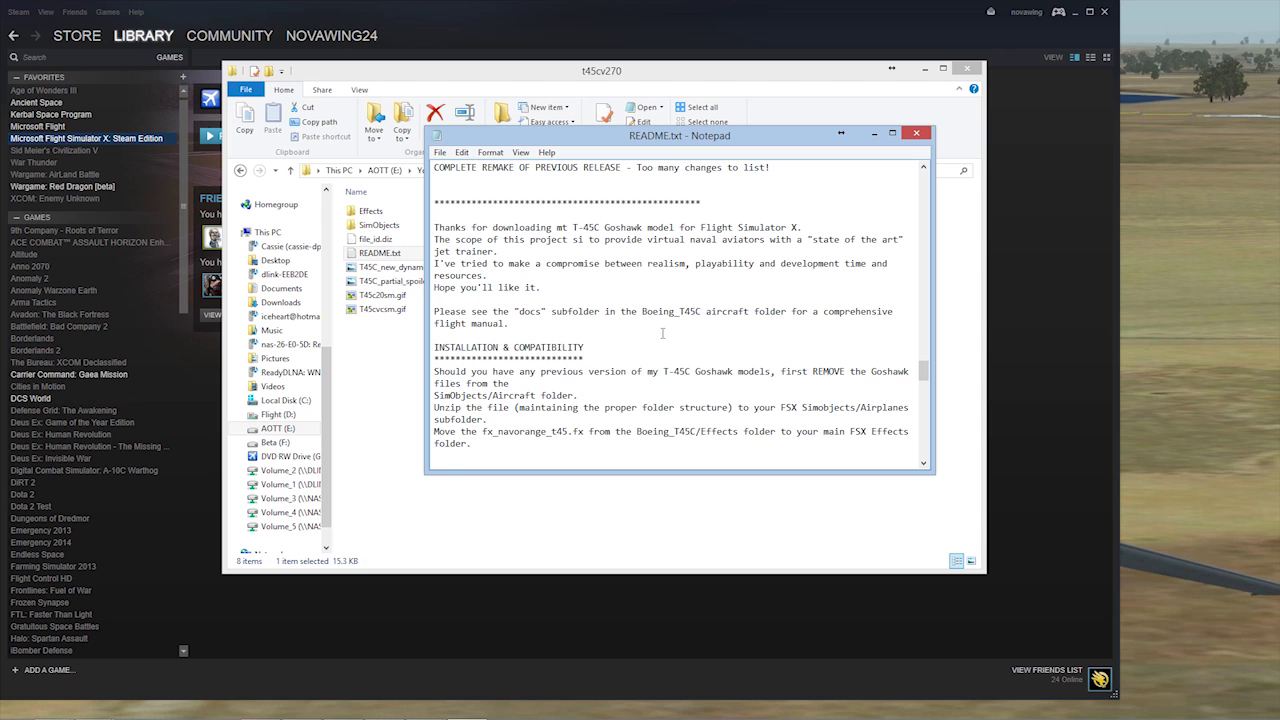
scroll(662, 333, "down", 7)
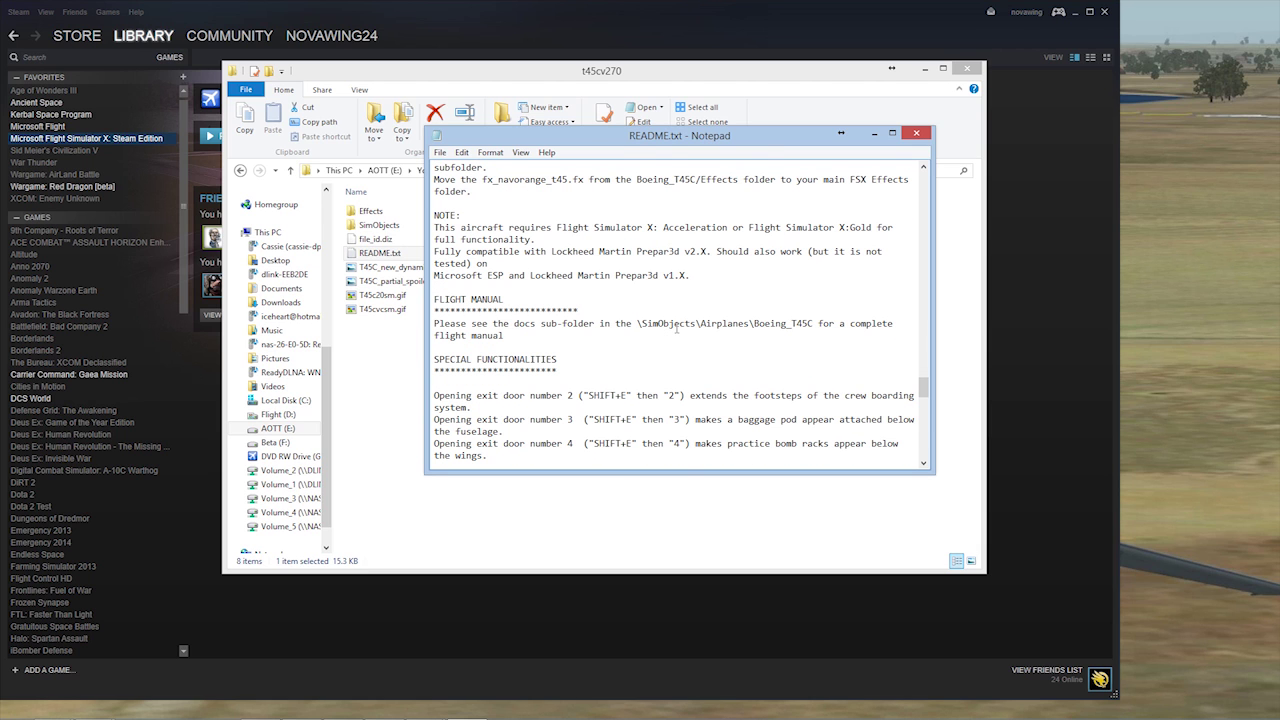
scroll(674, 327, "down", 11)
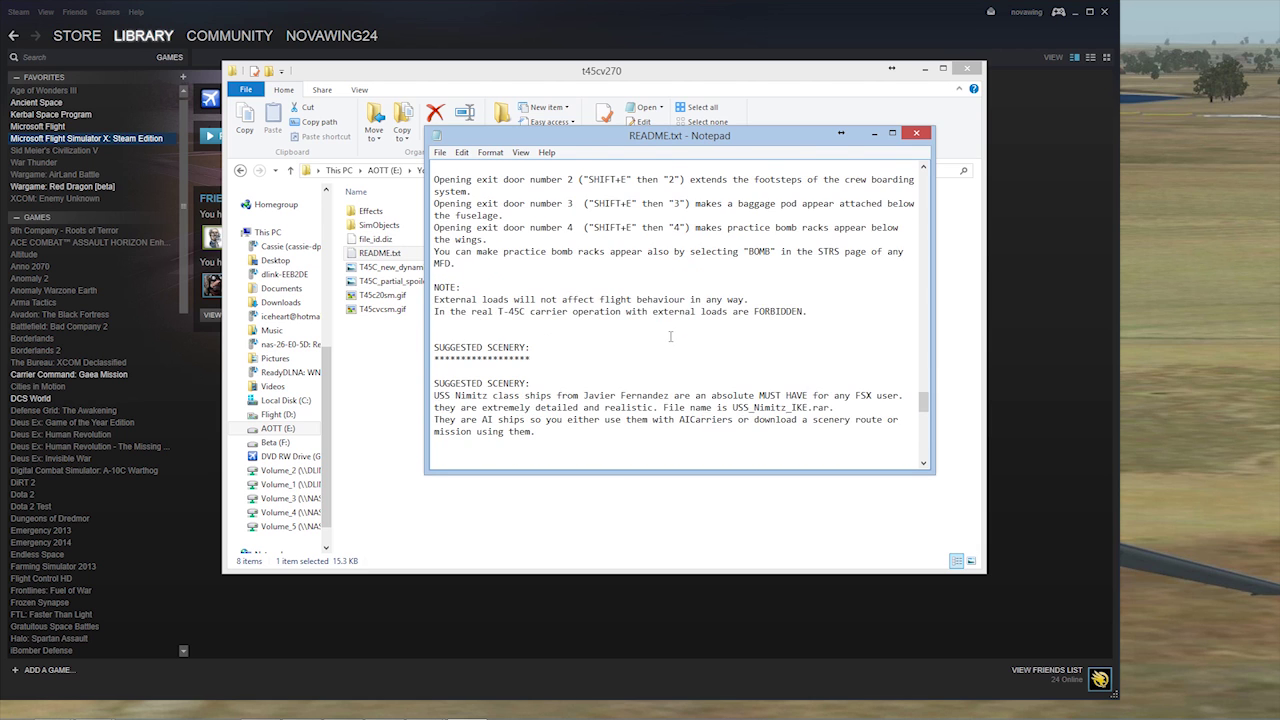
scroll(672, 341, "down", 10)
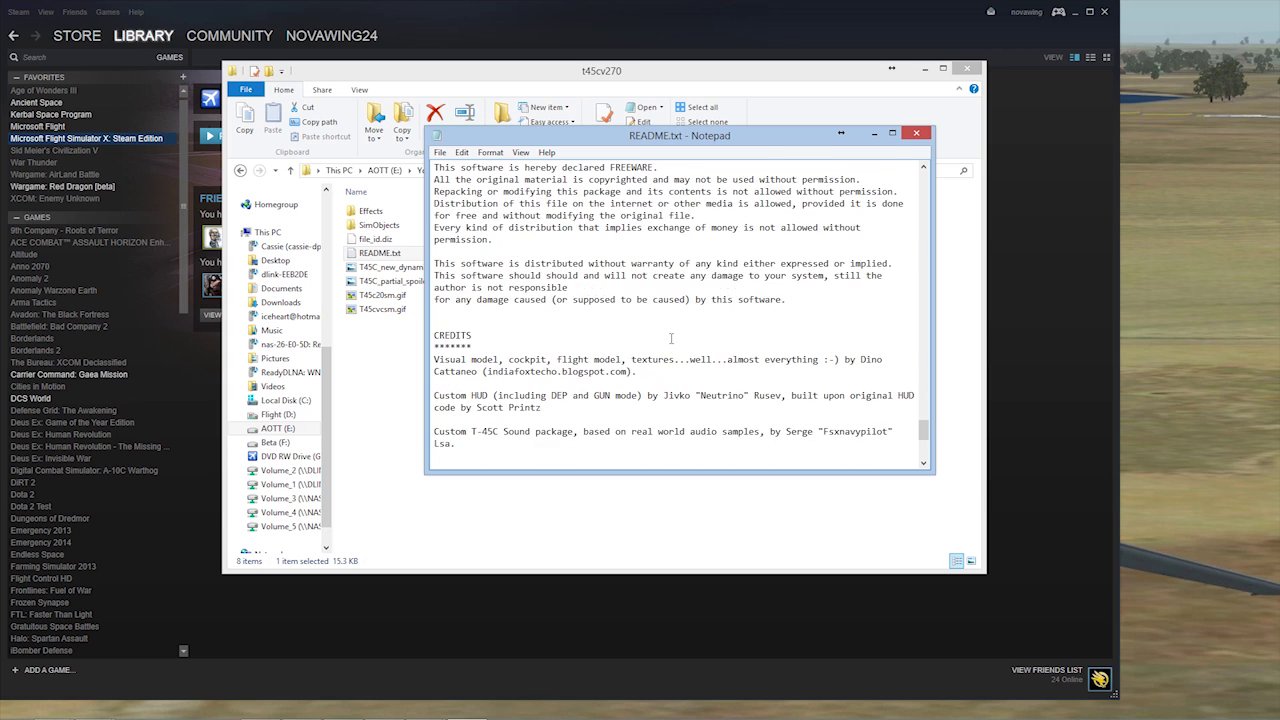
scroll(670, 336, "down", 4)
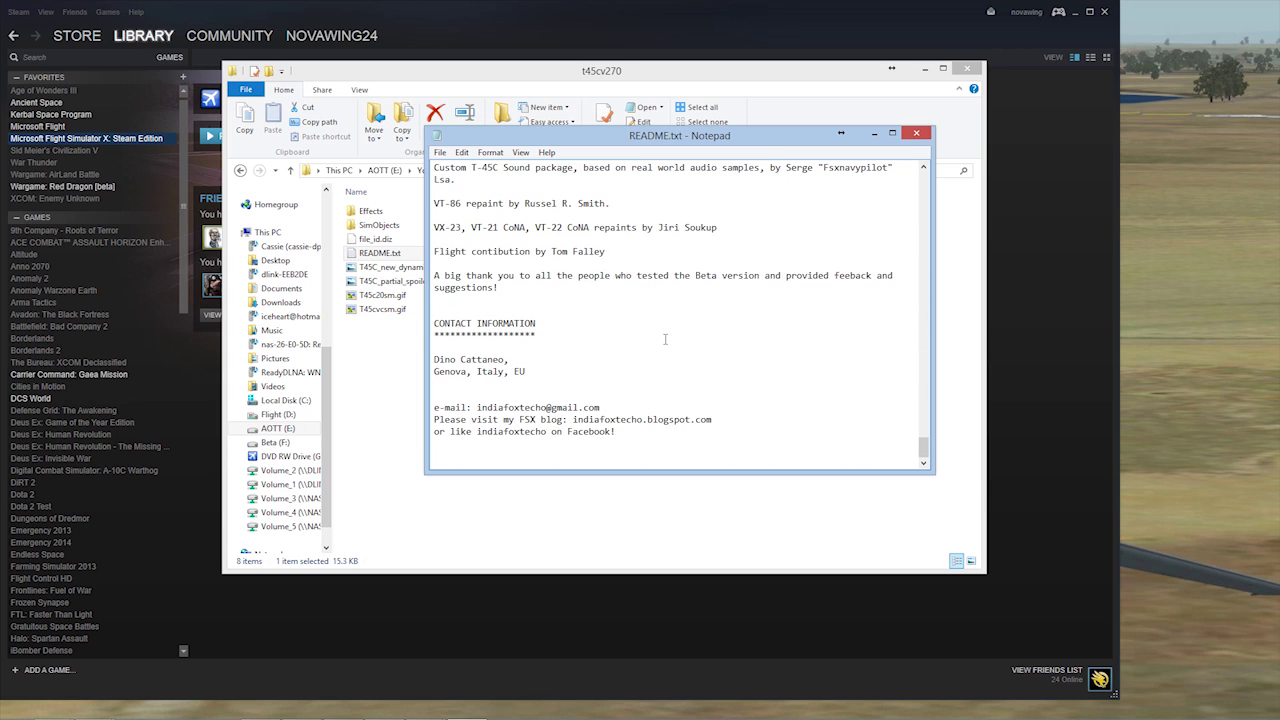
scroll(666, 340, "up", 10)
scroll(664, 343, "up", 13)
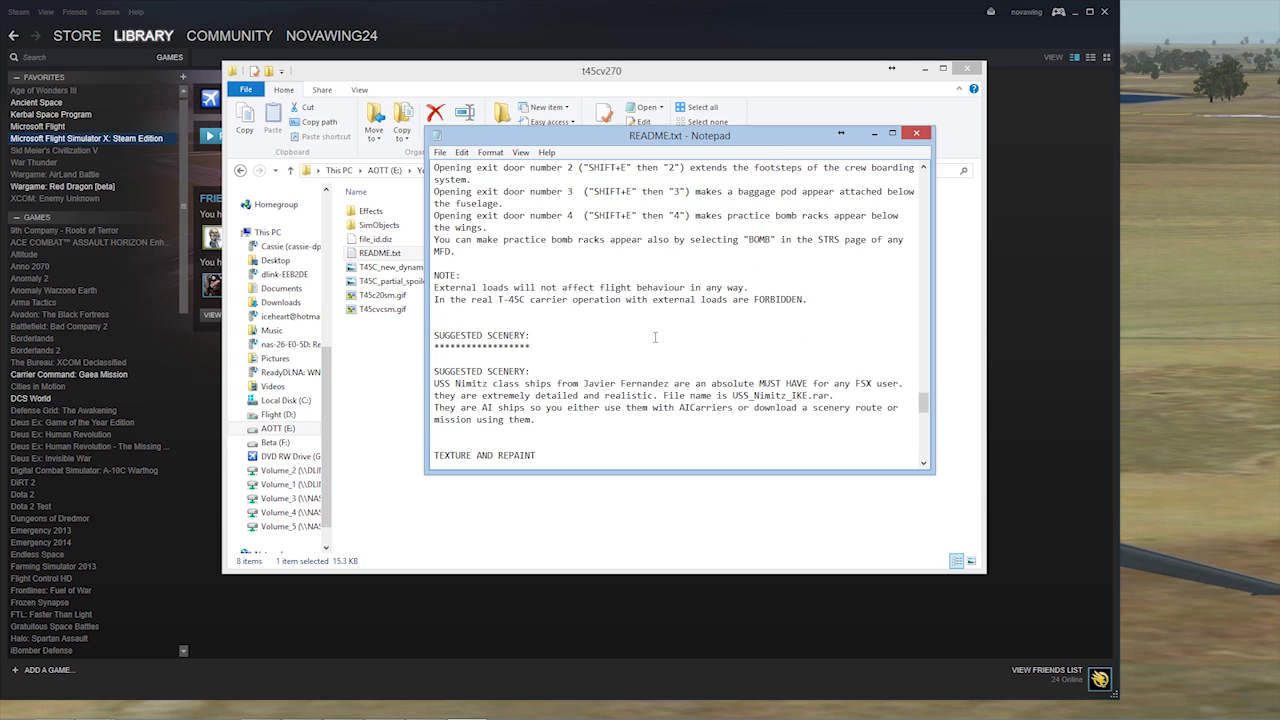
scroll(655, 337, "up", 2)
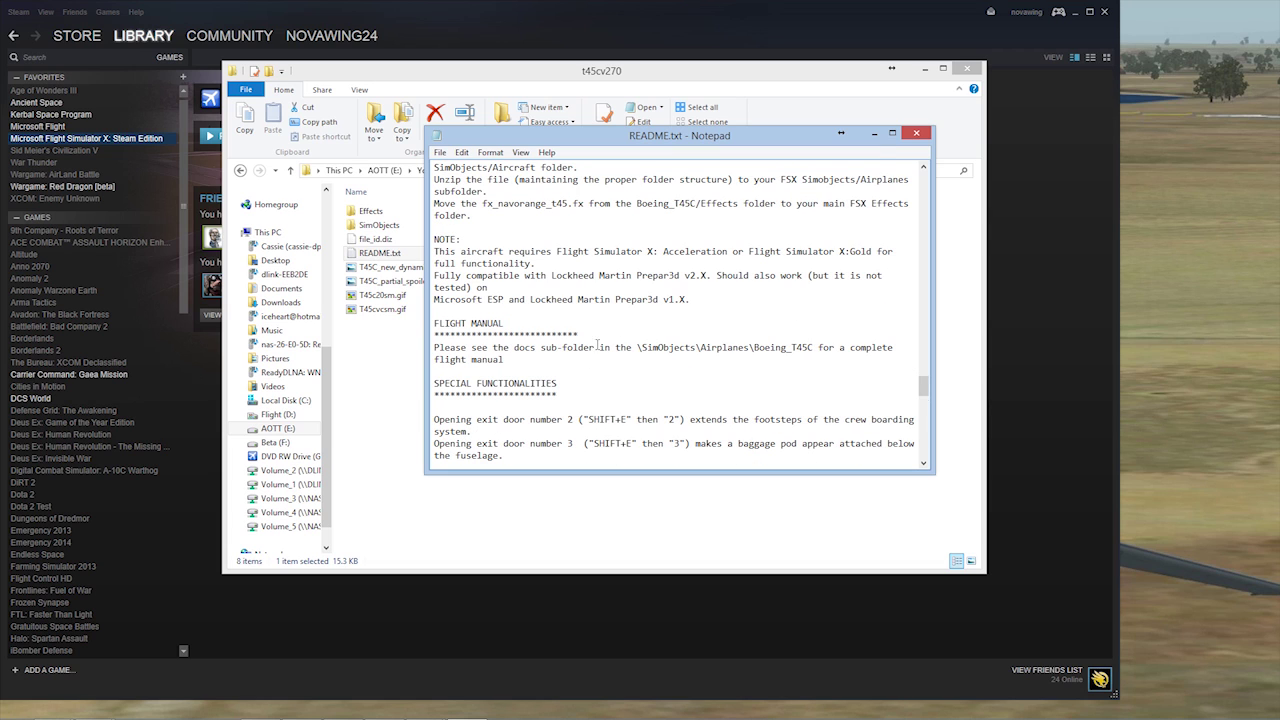
left_click(916, 133)
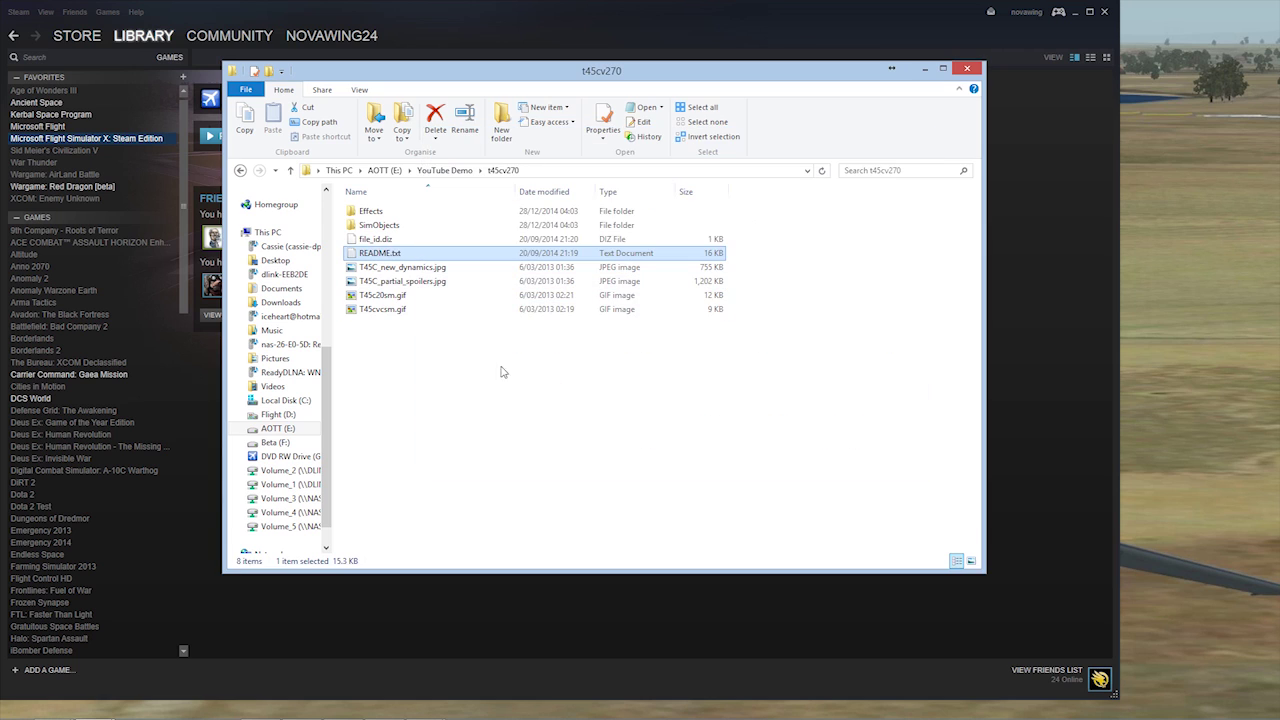
- Examine the contents of the Effects and SimObjects\Airplanes\Boeing_T45C folders, and return to the YouTube Demo folder
double_click(396, 215)
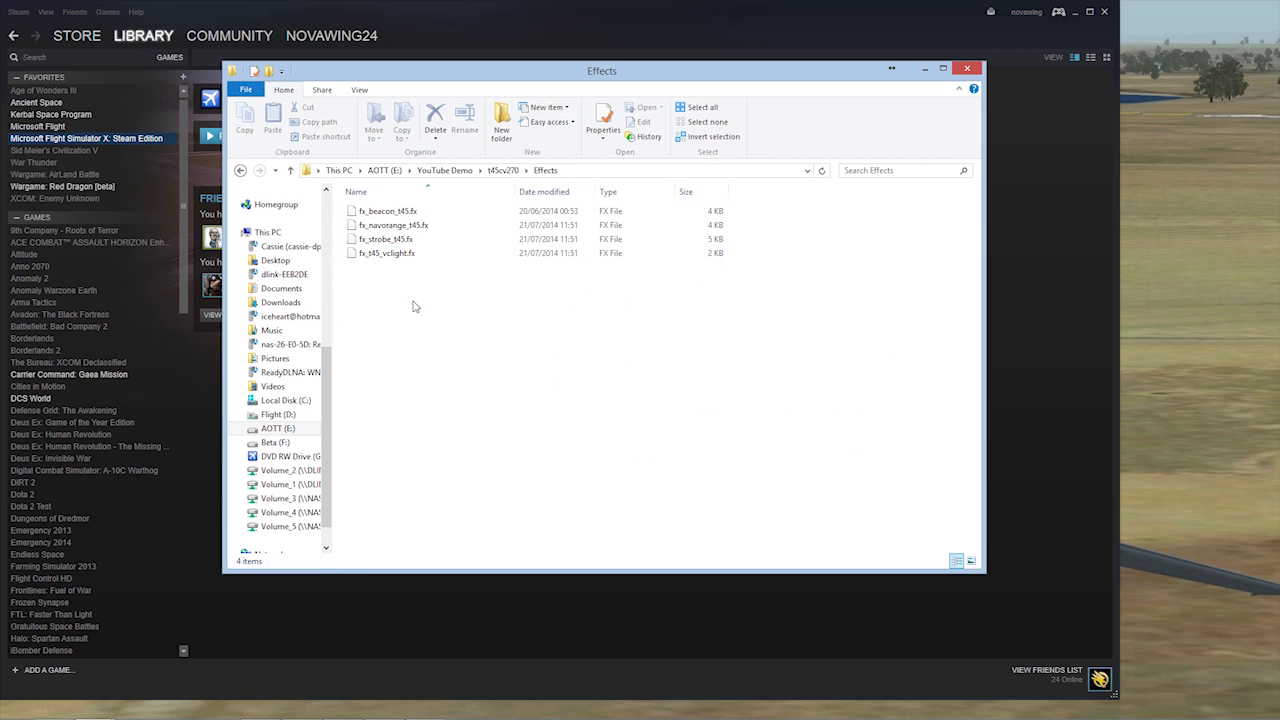
key("BackSpace")
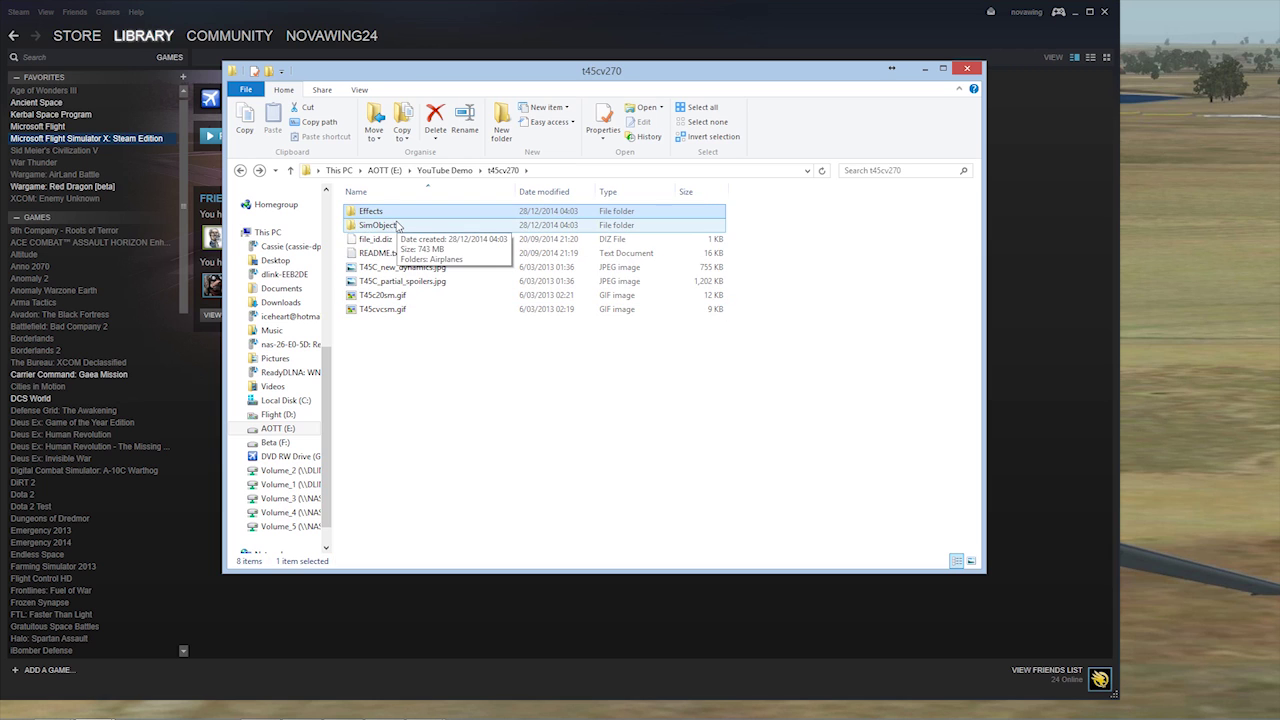
double_click(398, 224)
double_click(398, 222)
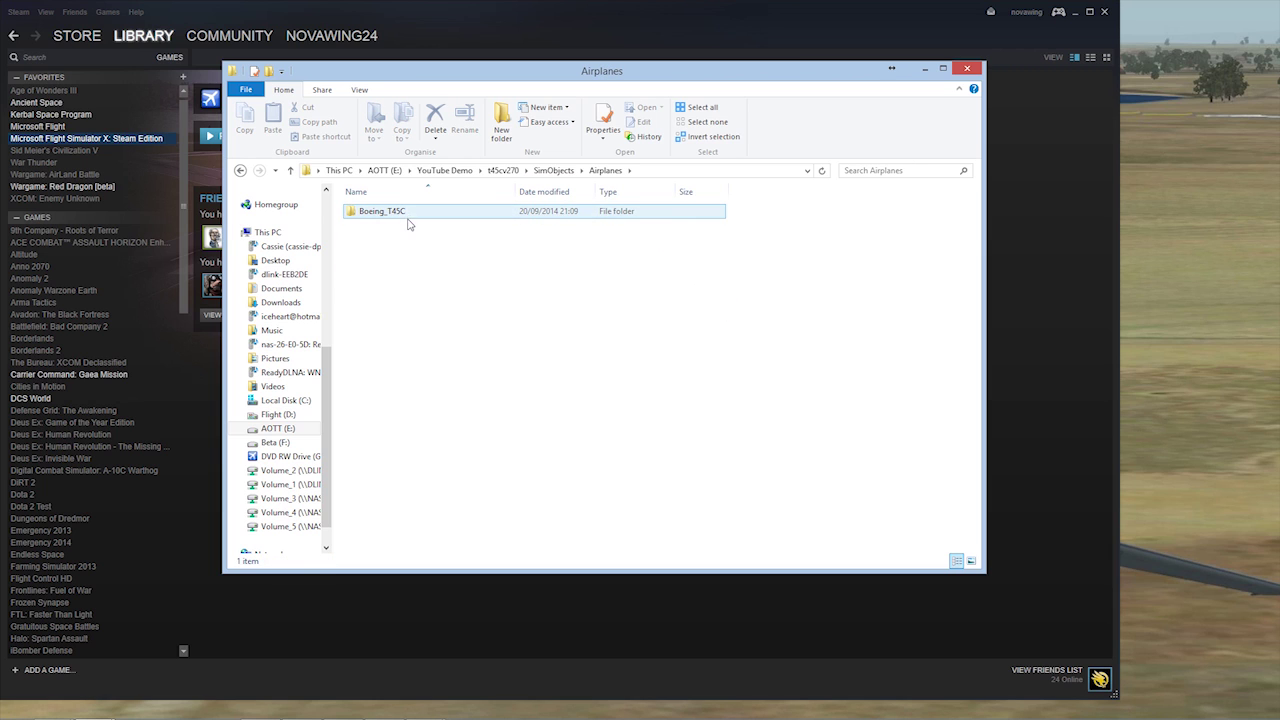
double_click(406, 216)
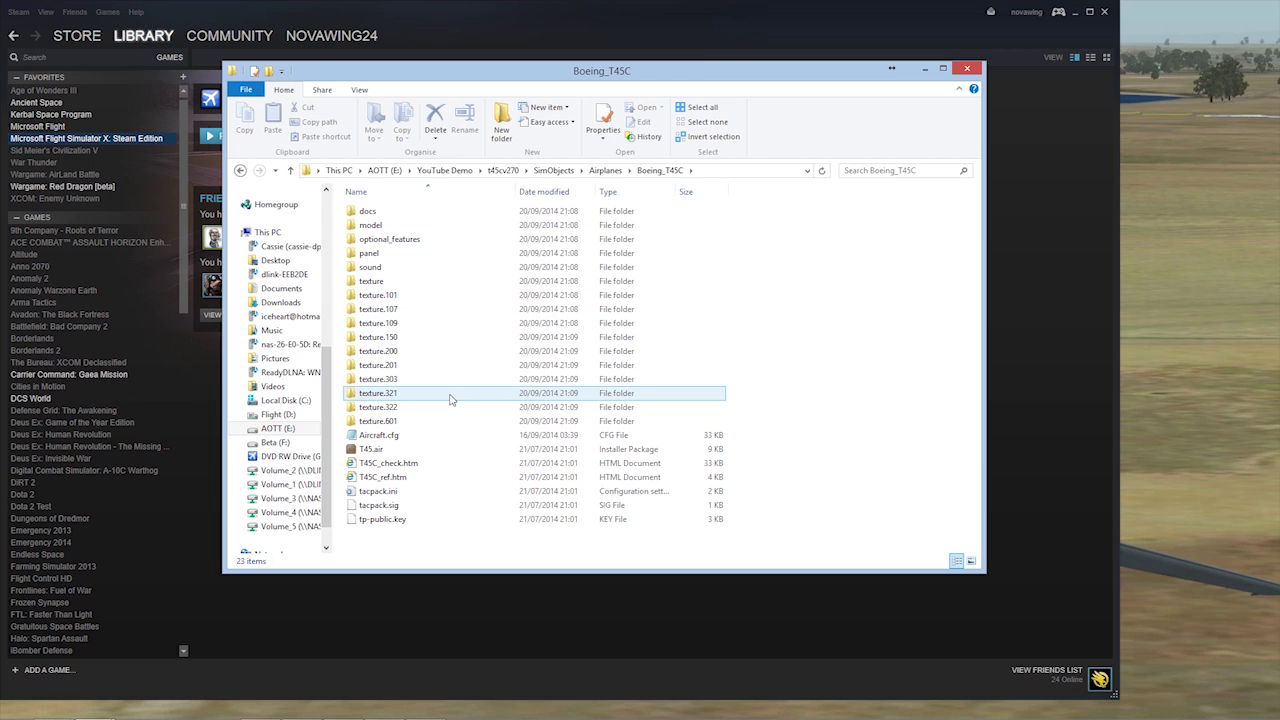
key("BackSpace")
key("BackSpace")
key("BackSpace")
key("BackSpace")
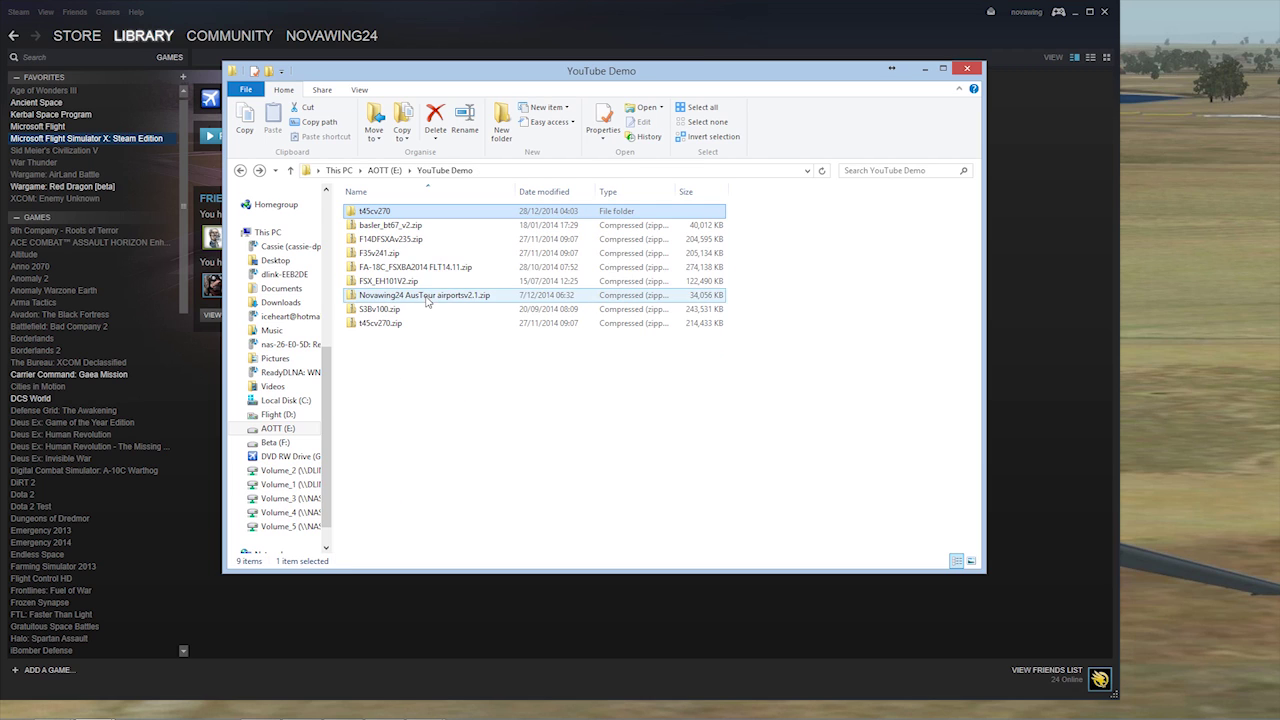
- Copy the Effects and SimObjects folders from the extracted t45cv270 folder
double_click(421, 213)
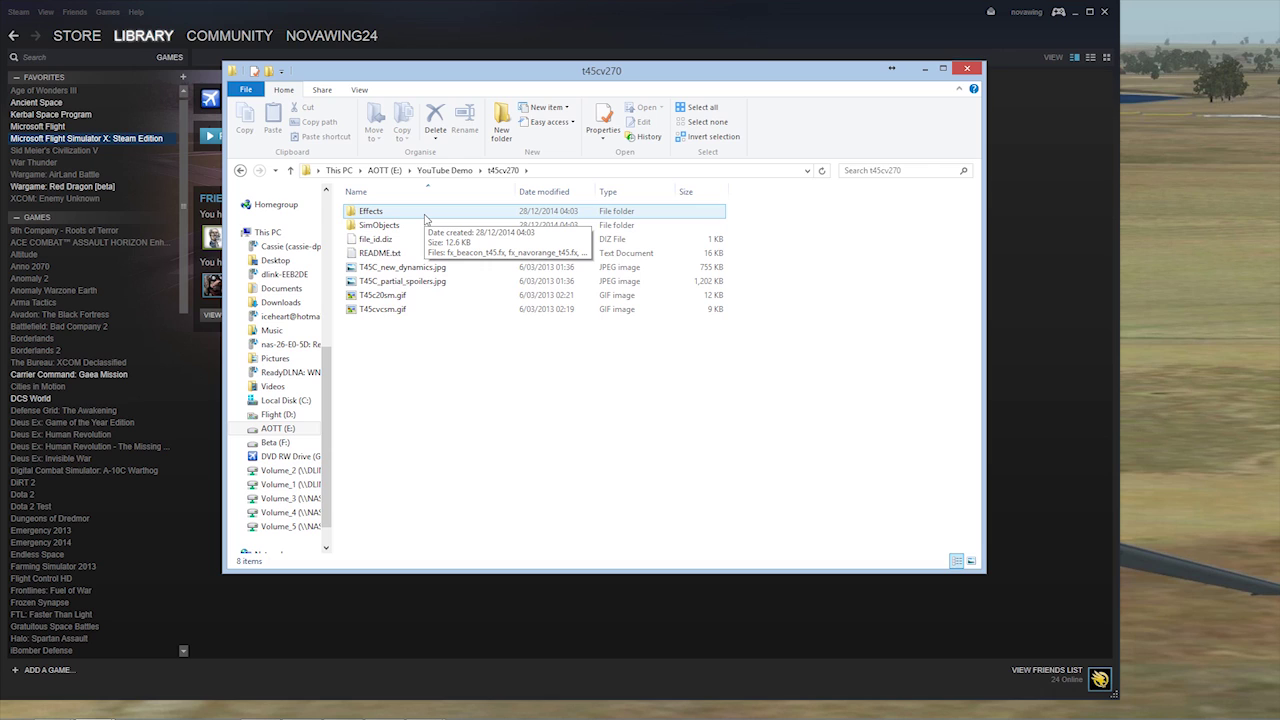
left_click(424, 216)
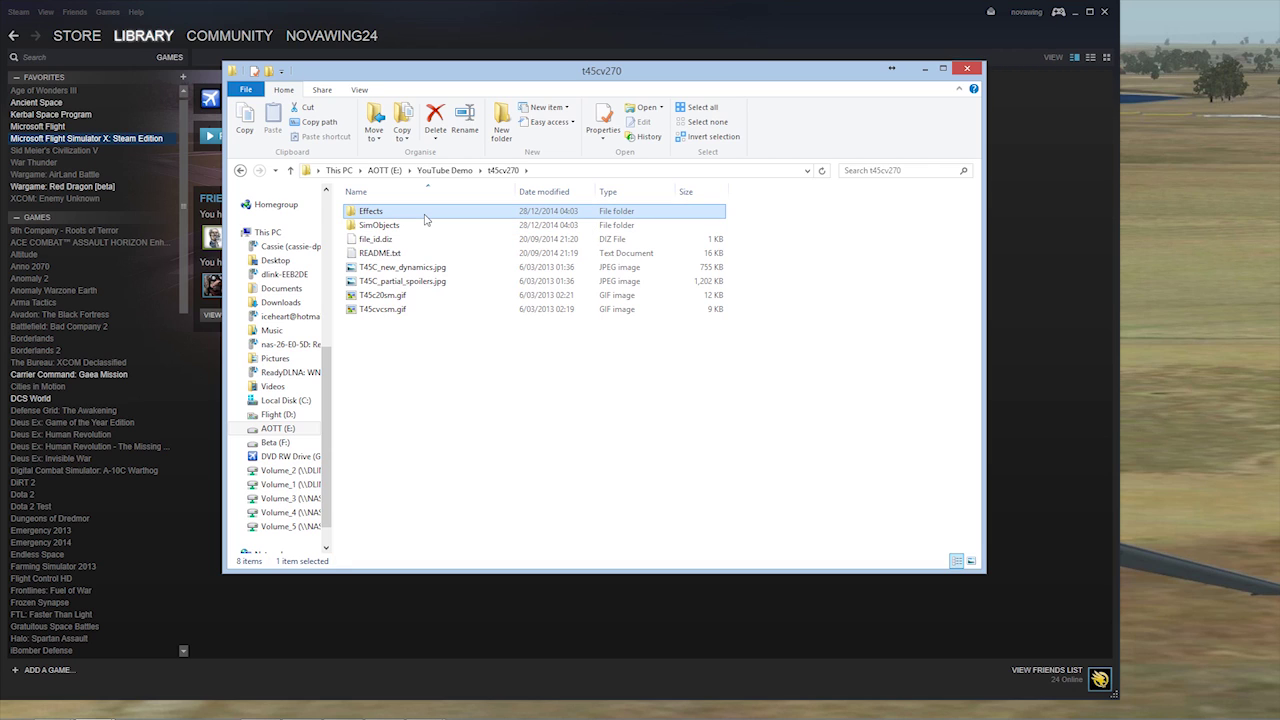
left_click(408, 226, "shift")
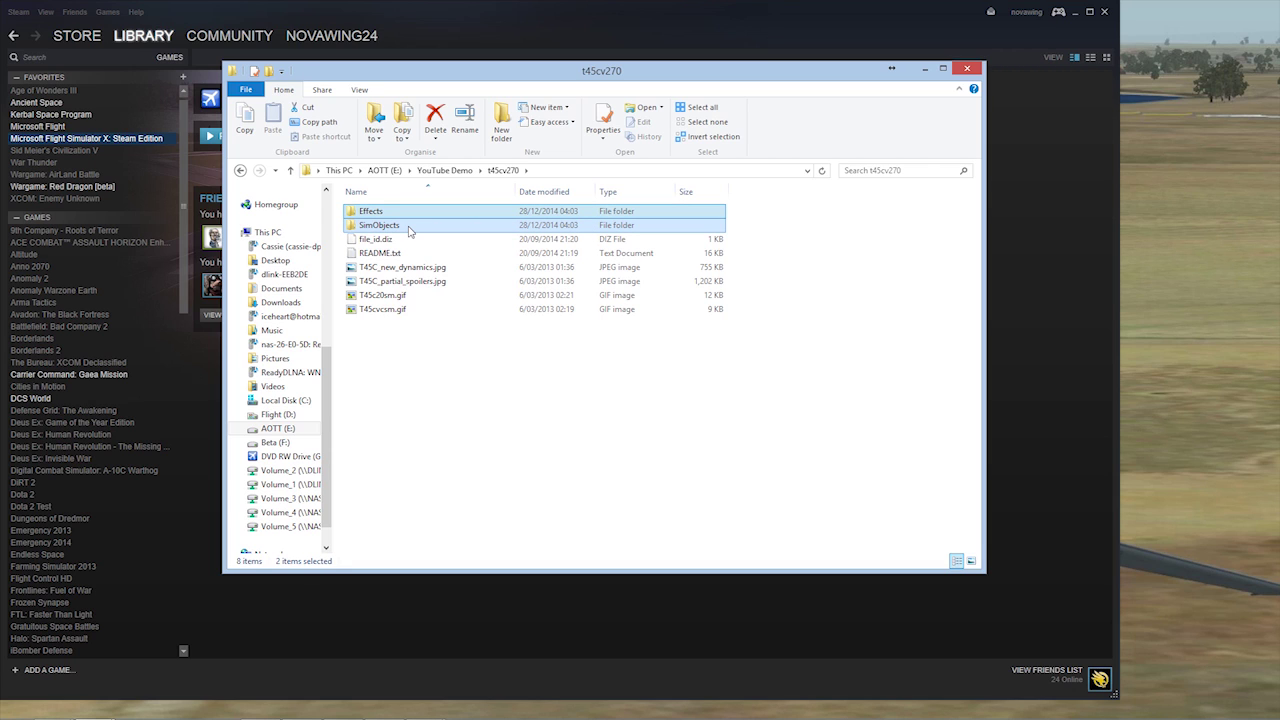
right_click(409, 230)
- Switch to the File Explorer window showing Beta (F:) and open the SteamLibrary\steamapps\common\FSX folder
mouse_move(220, 712)
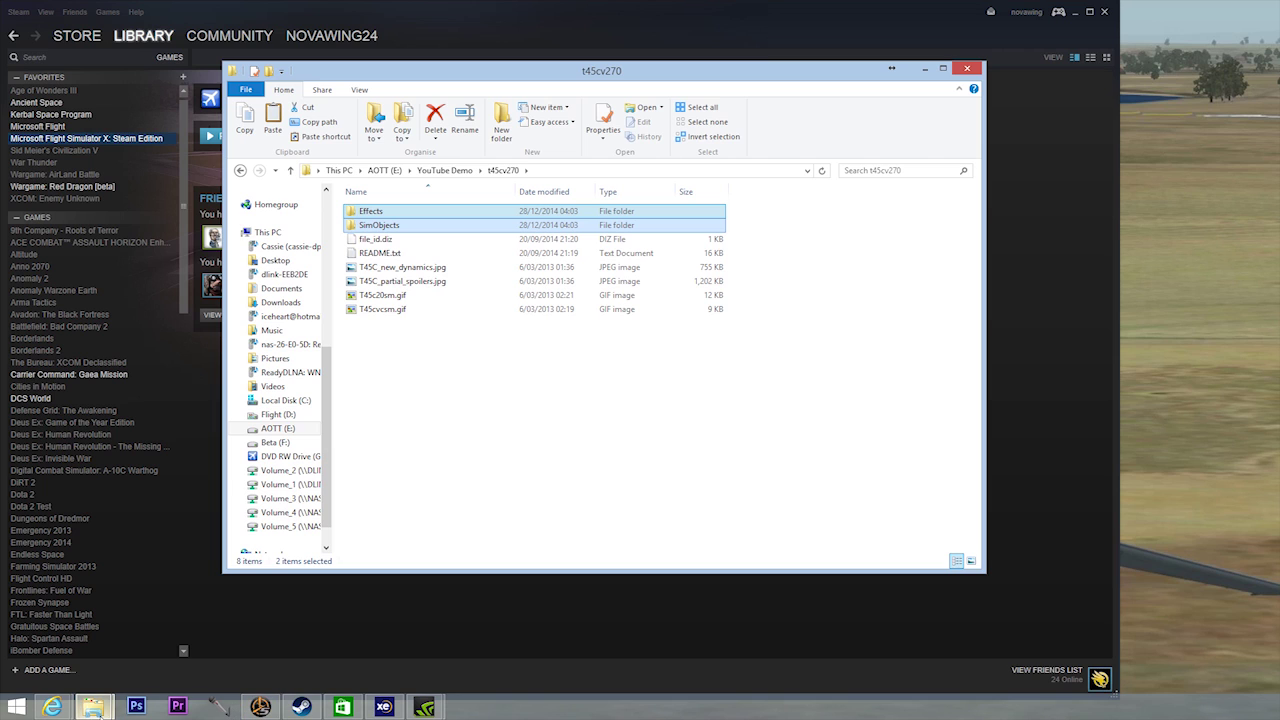
mouse_move(98, 707)
left_click(226, 592)
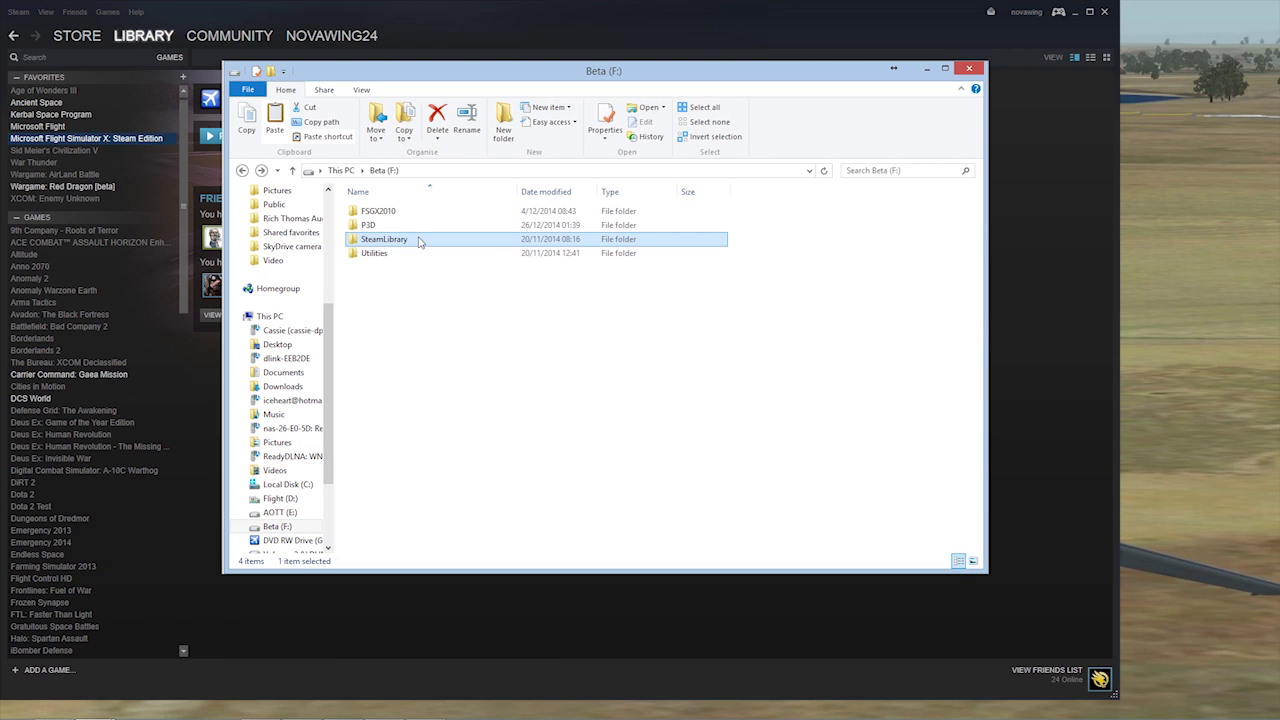
mouse_move(414, 240)
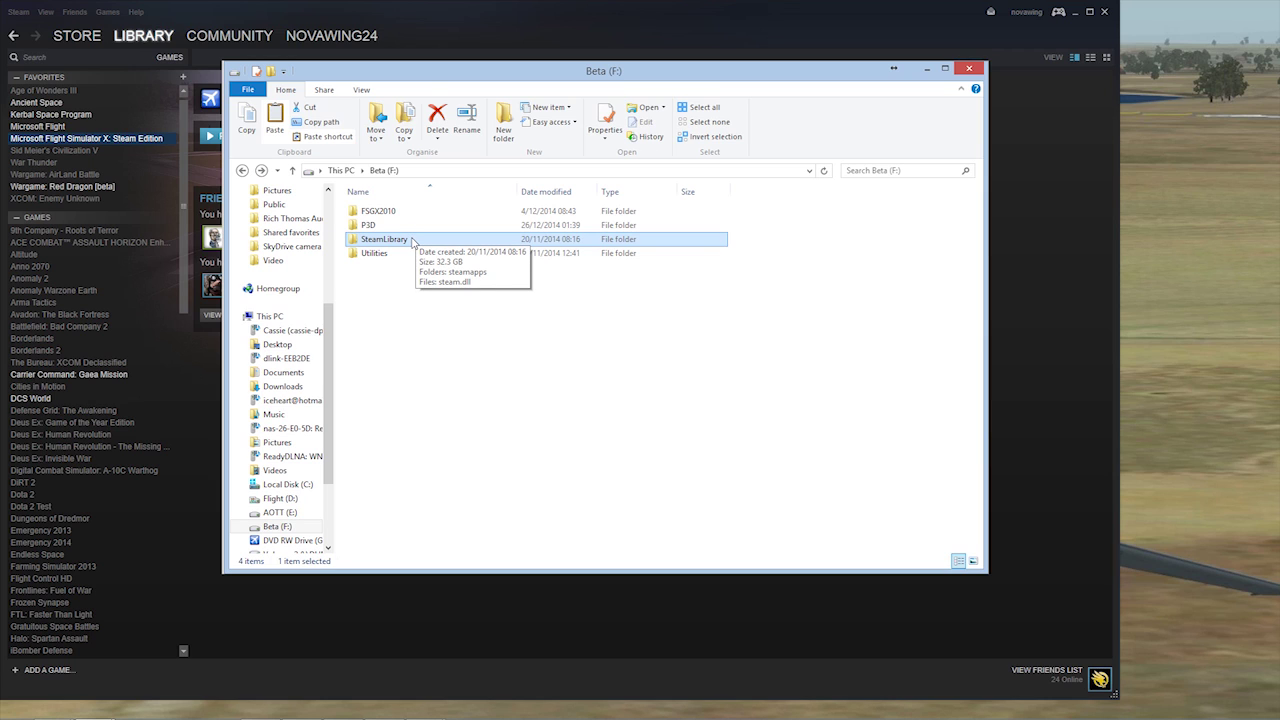
double_click(412, 241)
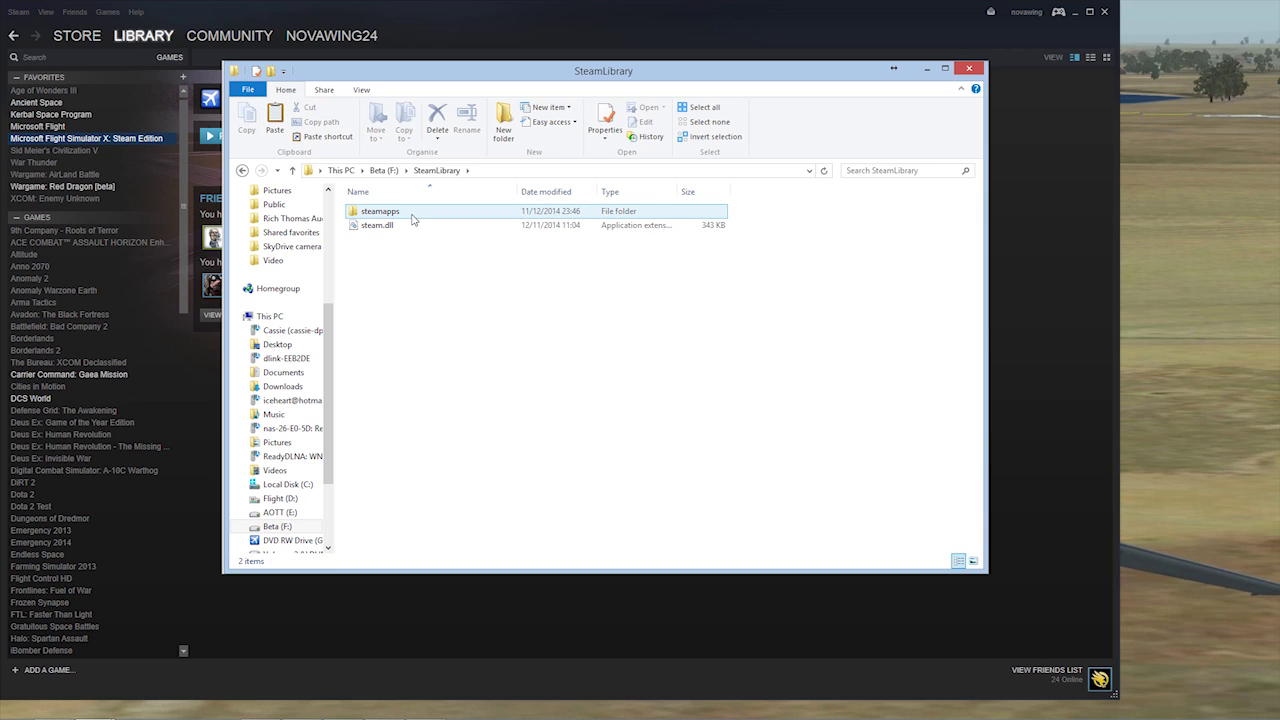
mouse_move(412, 219)
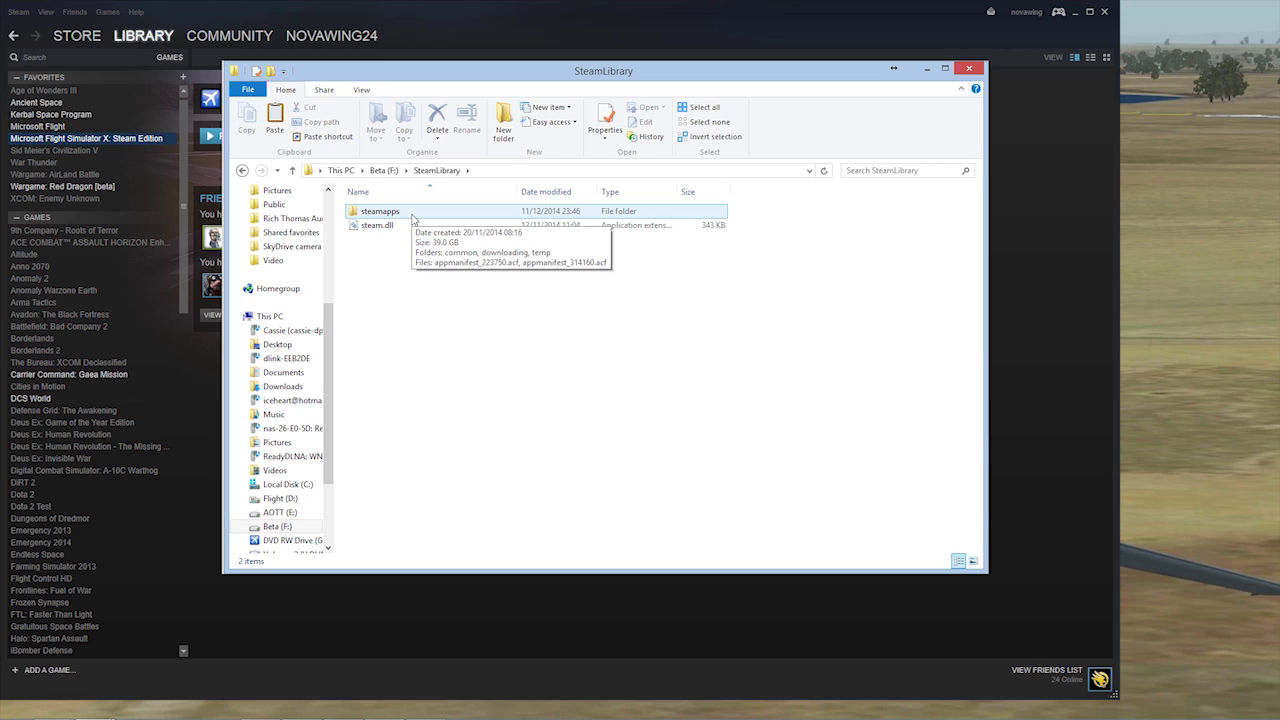
double_click(412, 212)
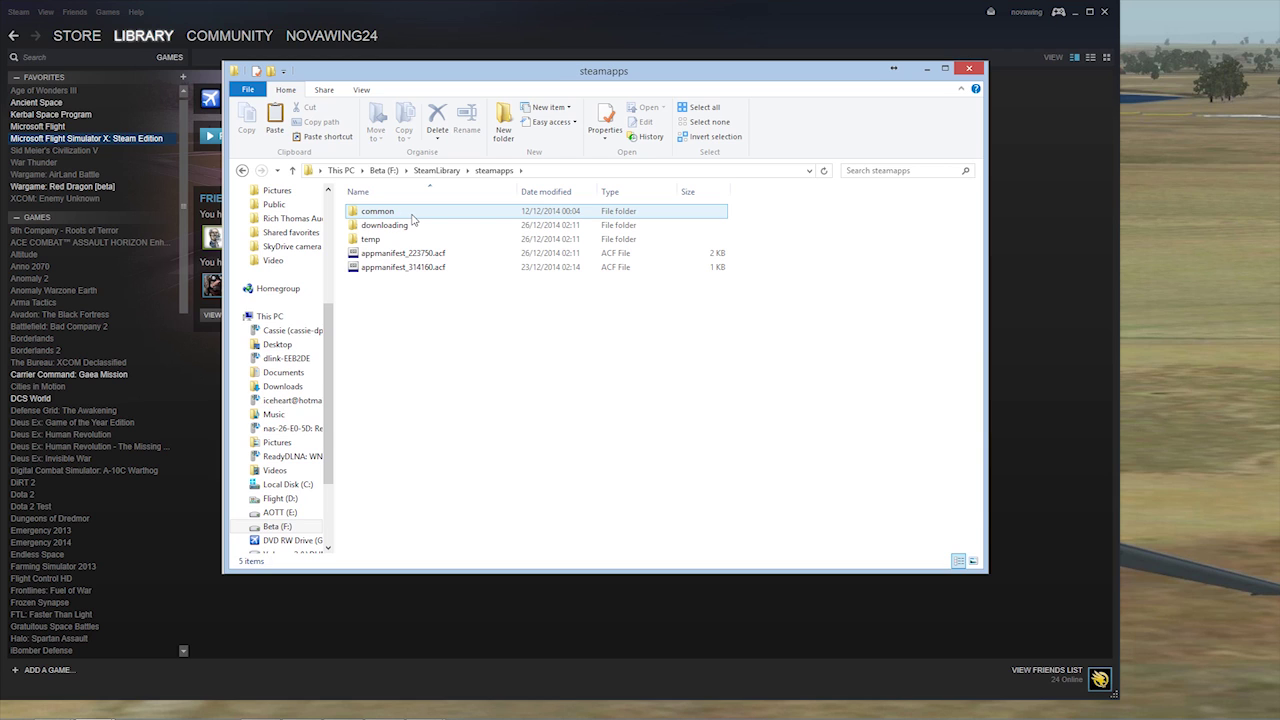
double_click(411, 213)
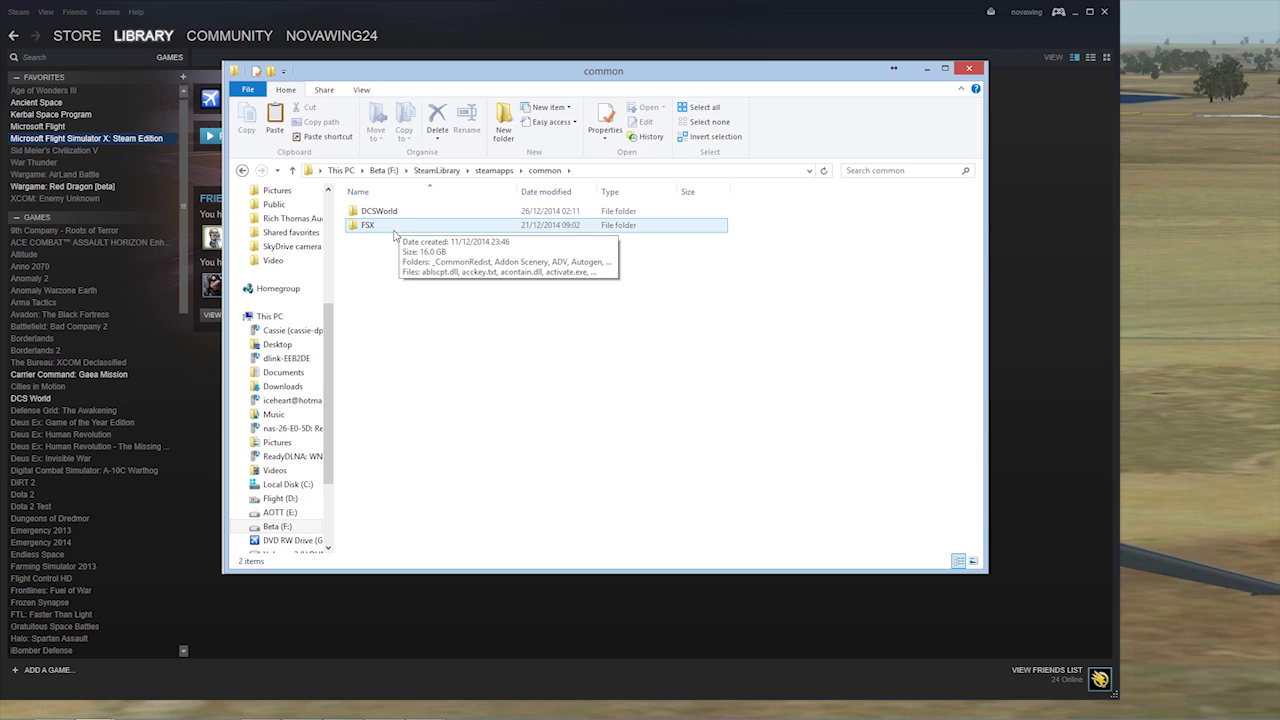
double_click(394, 233)
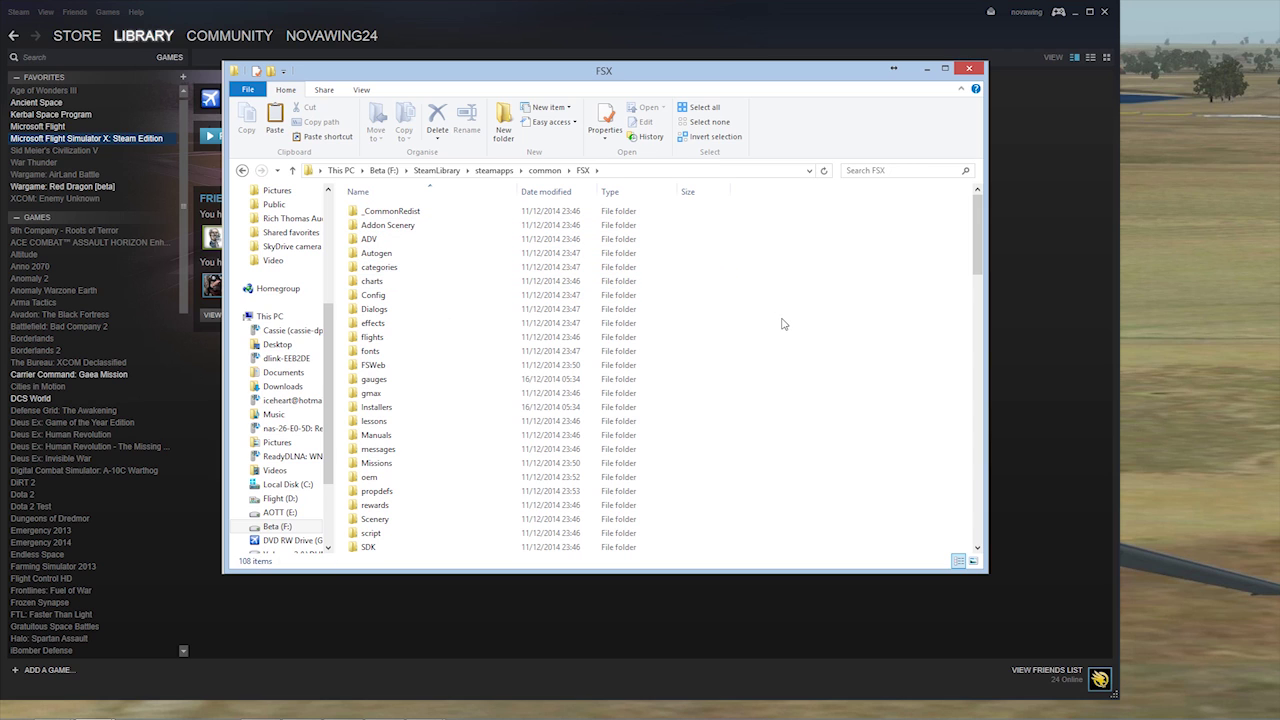
- Examine the folders and files in the FSX installation folder, including the existing effects and SimObjects folders
scroll(776, 345, "down", 10)
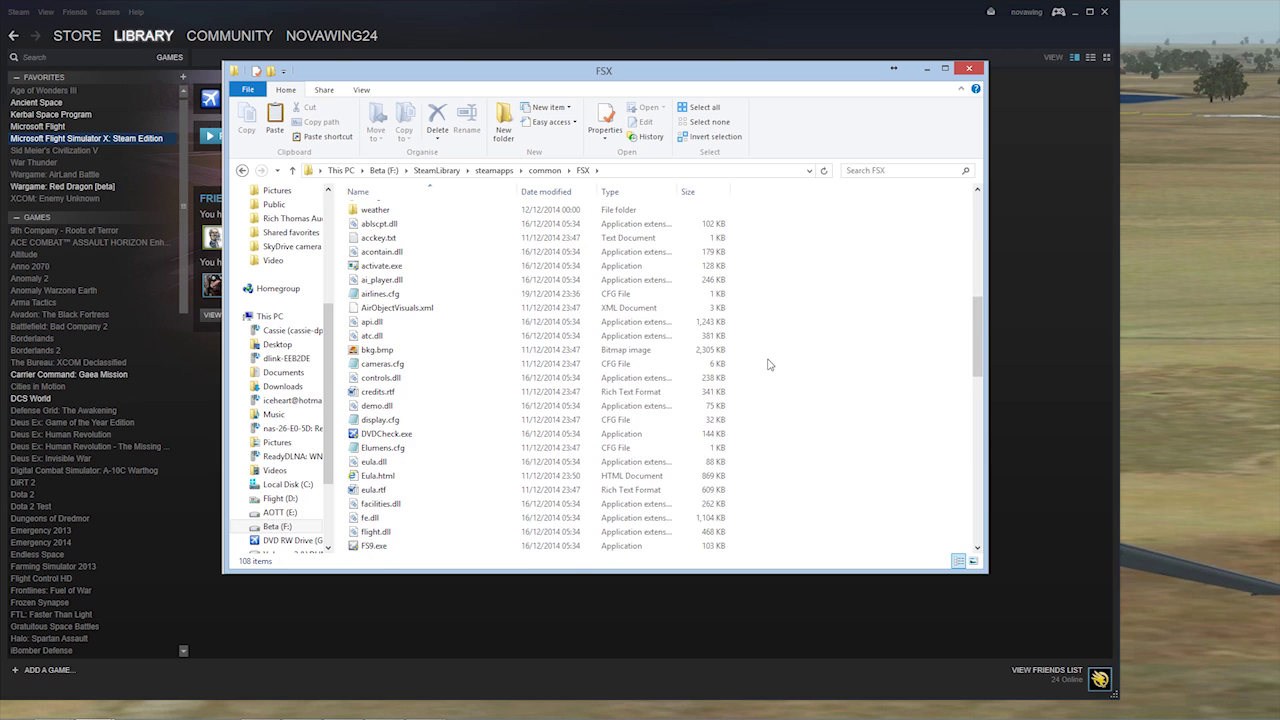
scroll(769, 365, "down", 14)
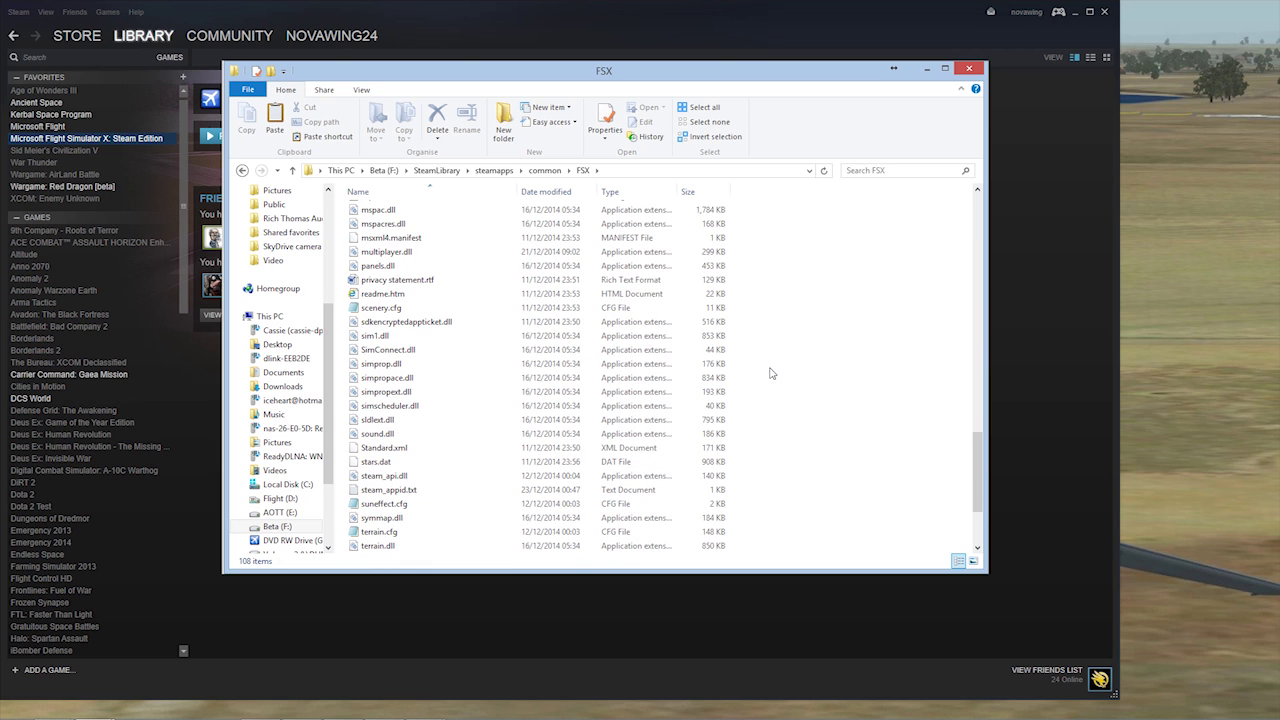
scroll(770, 373, "down", 3)
scroll(775, 375, "up", 20)
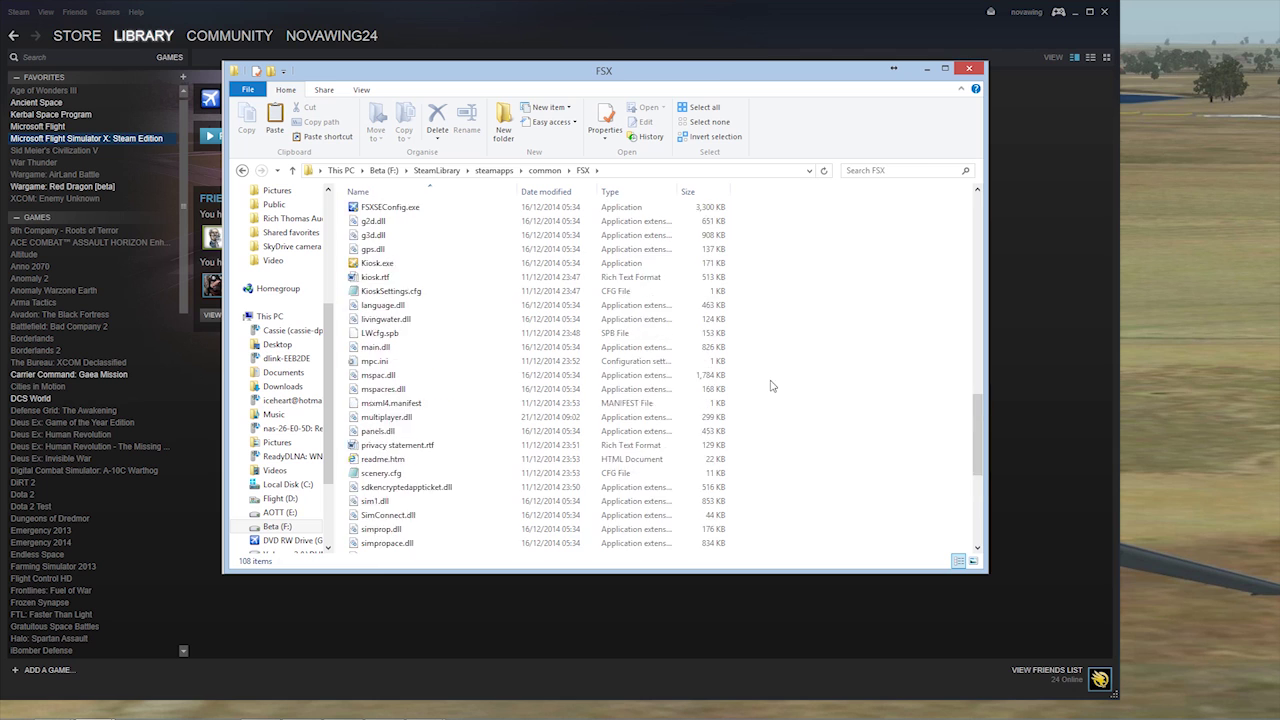
scroll(770, 376, "up", 5)
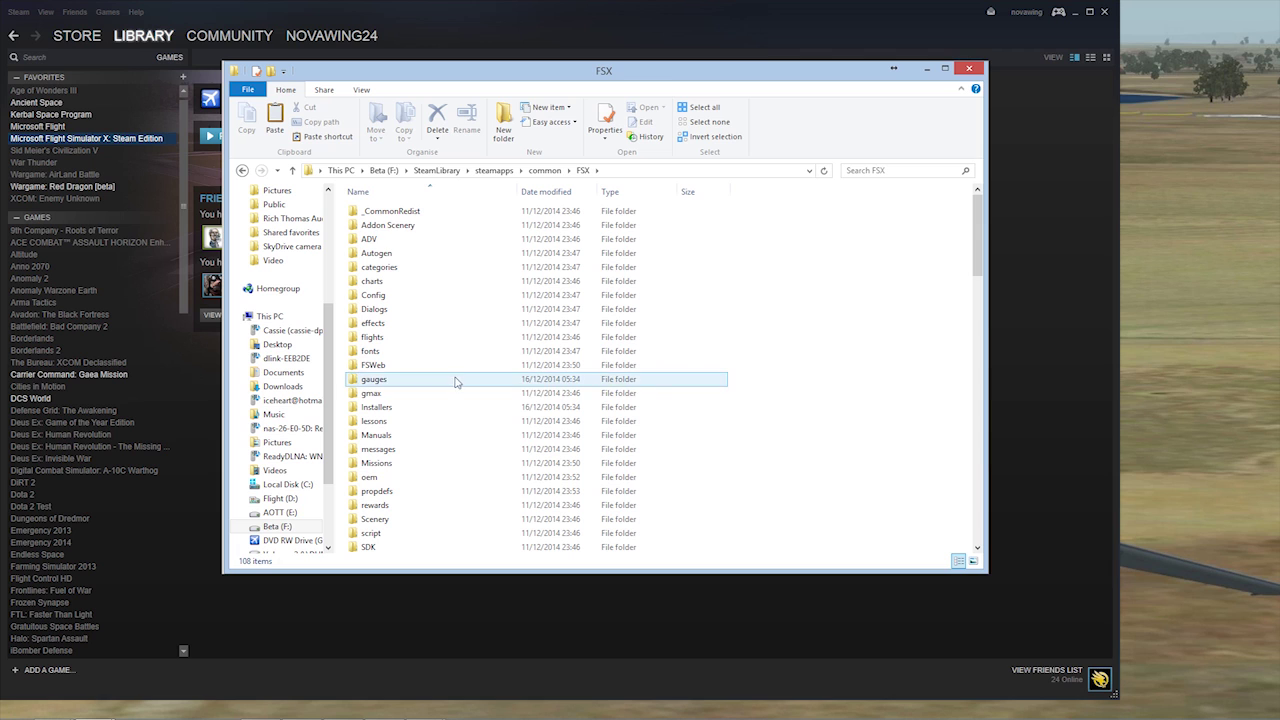
scroll(689, 360, "down", 1)
scroll(689, 362, "down", 4)
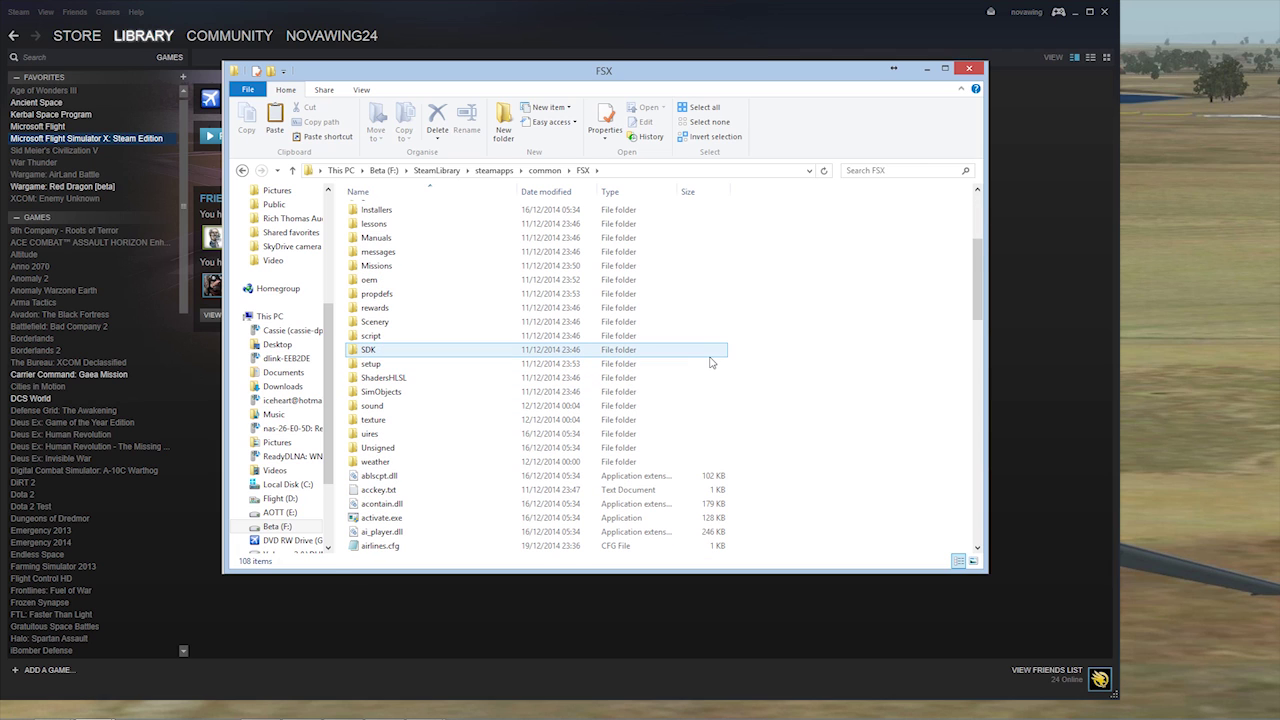
scroll(710, 360, "up", 5)
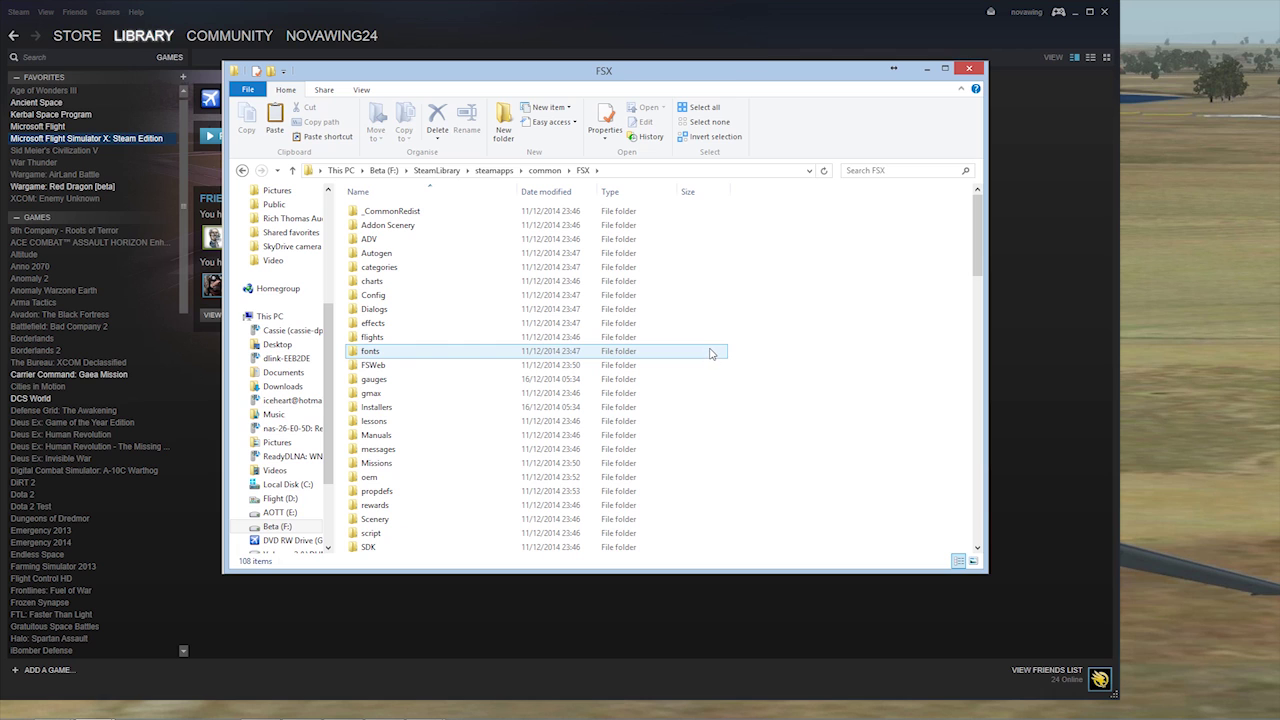
scroll(720, 360, "down", 7)
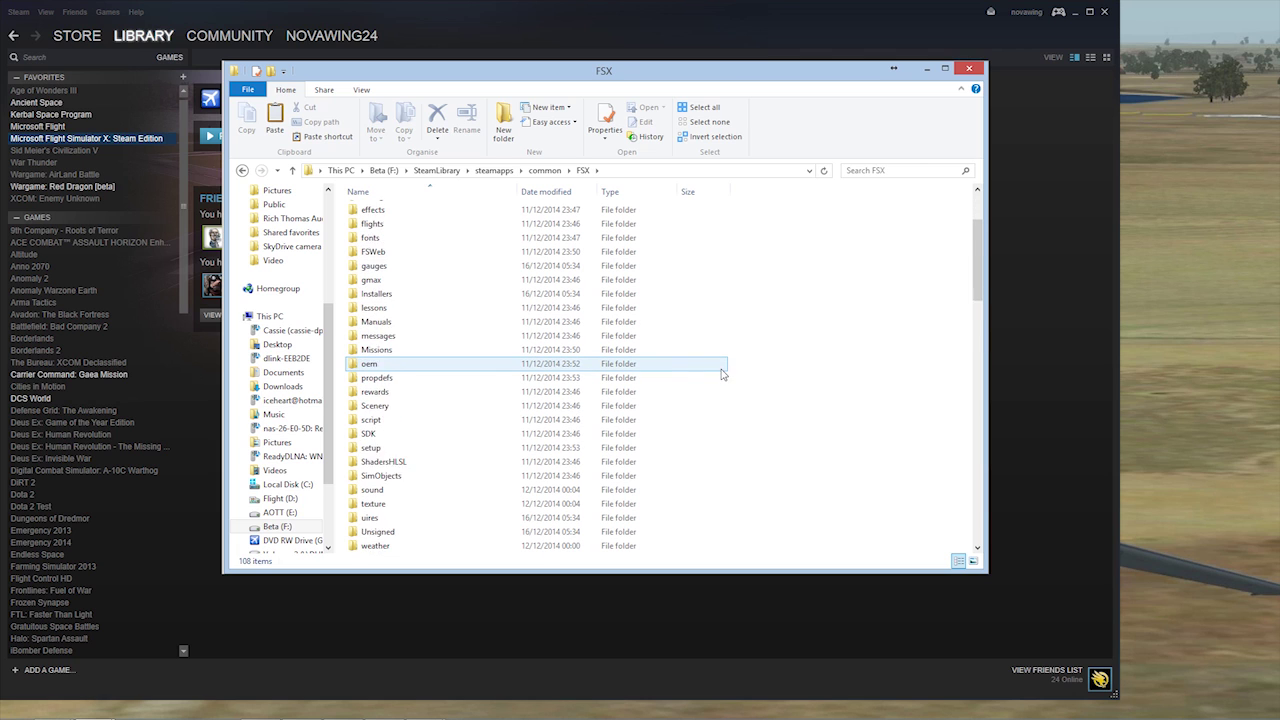
- Paste the copied Effects and SimObjects folders into the FSX folder
scroll(712, 326, "up", 4)
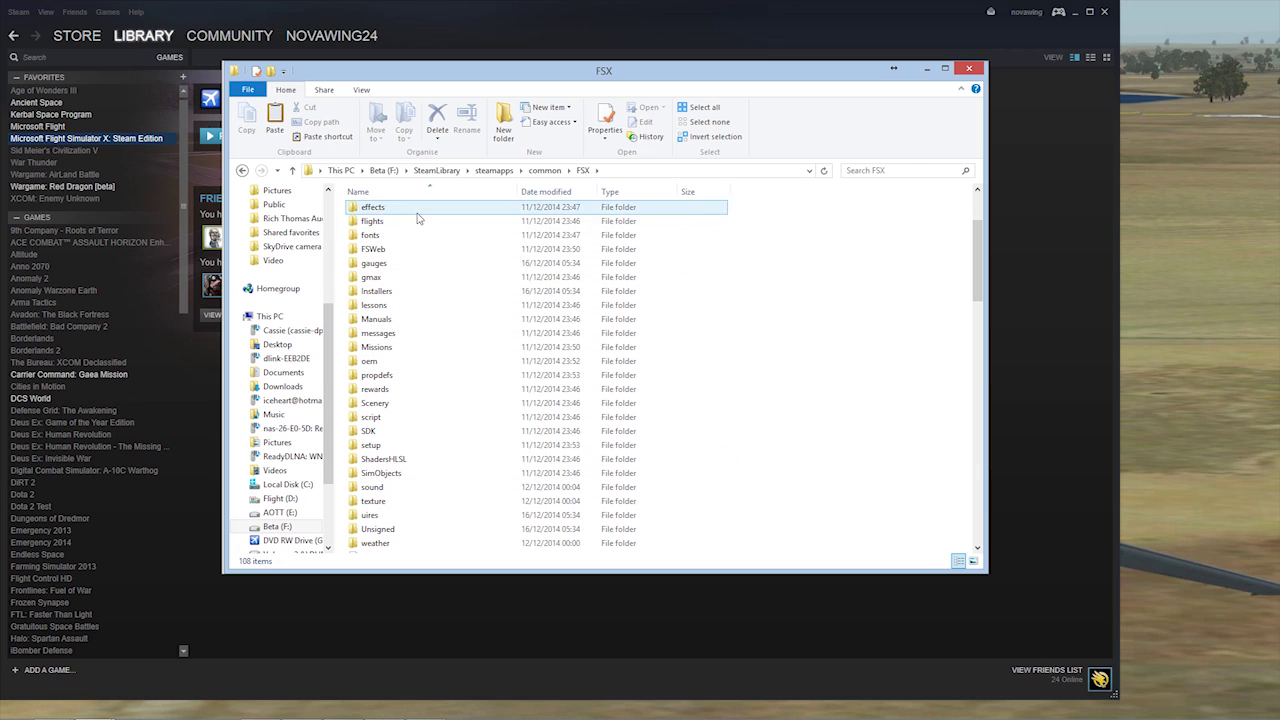
right_click(773, 324)
left_click(855, 415)
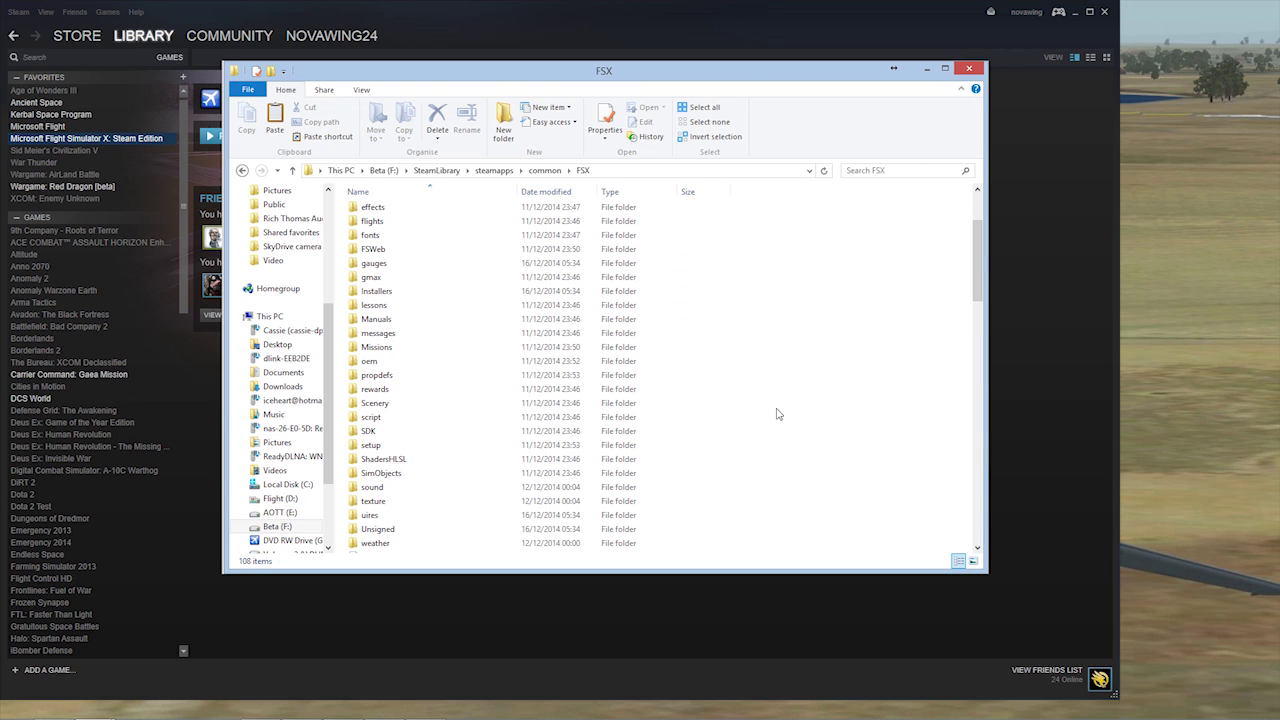
- Check the Boeing_T45C folder inside FSX\SimObjects\Airplanes, and return to the FSX folder
scroll(745, 362, "down", 1)
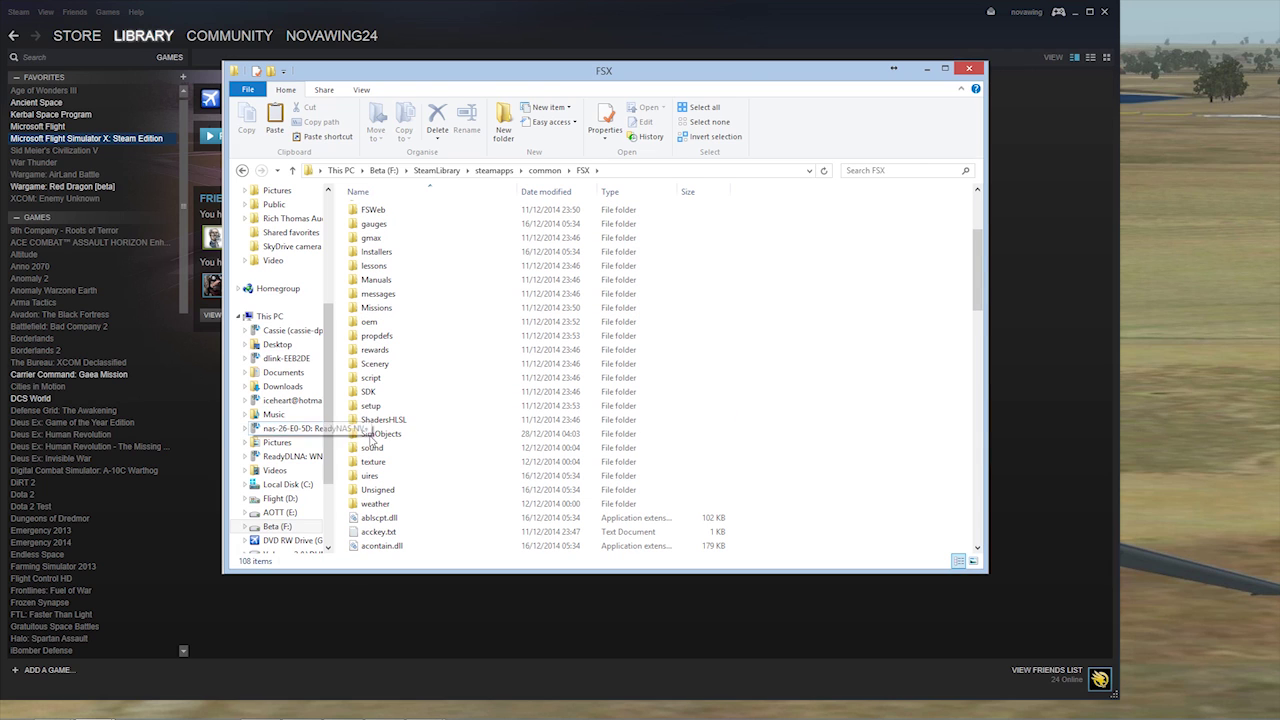
left_click(420, 435)
double_click(420, 435)
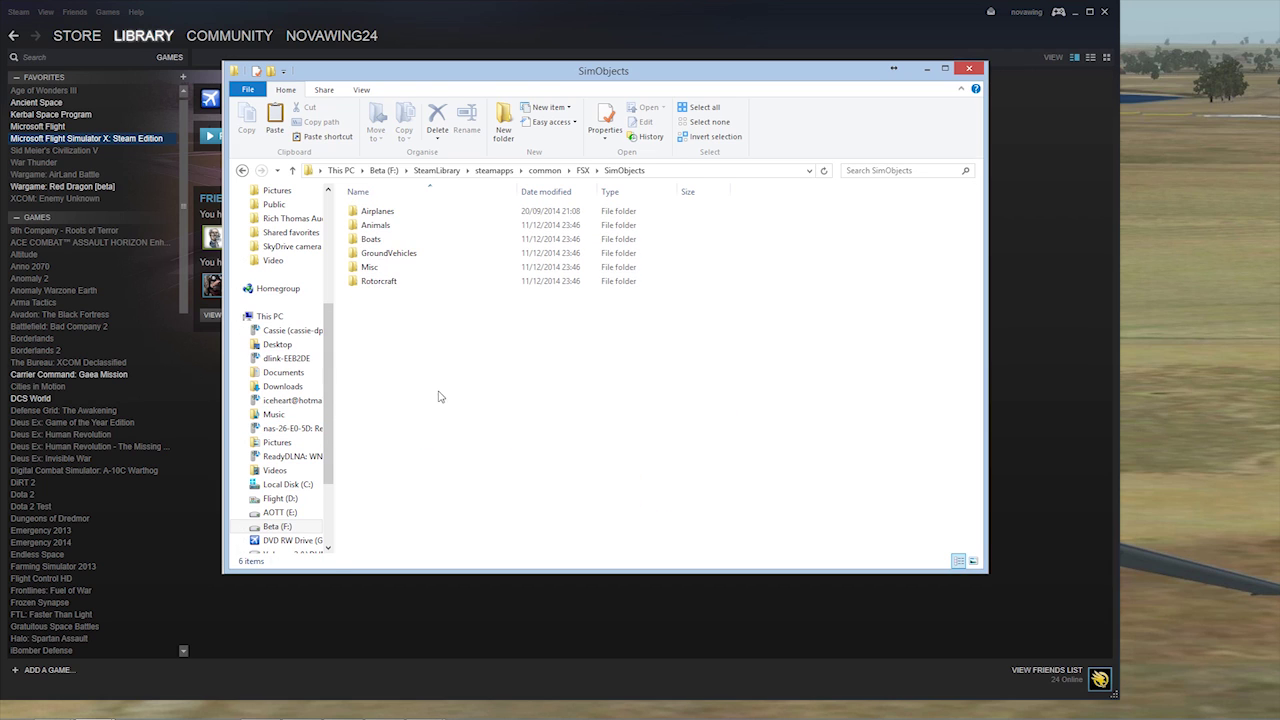
double_click(414, 210)
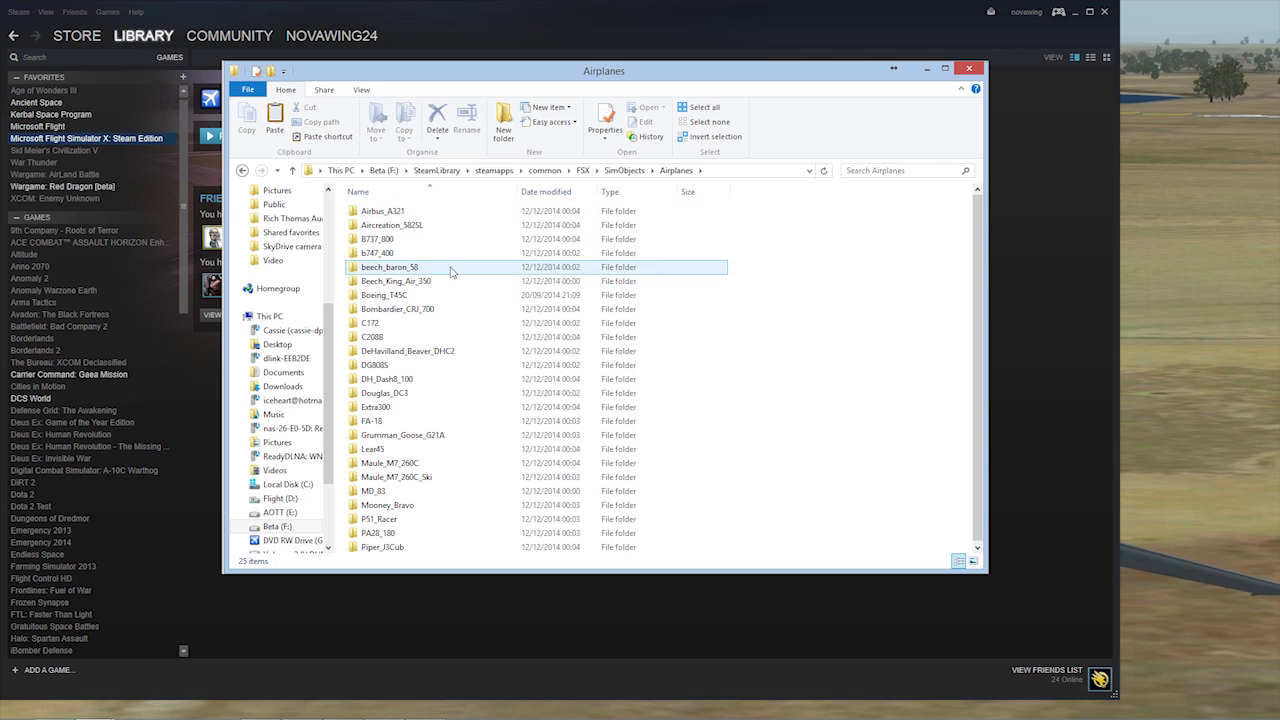
double_click(437, 297)
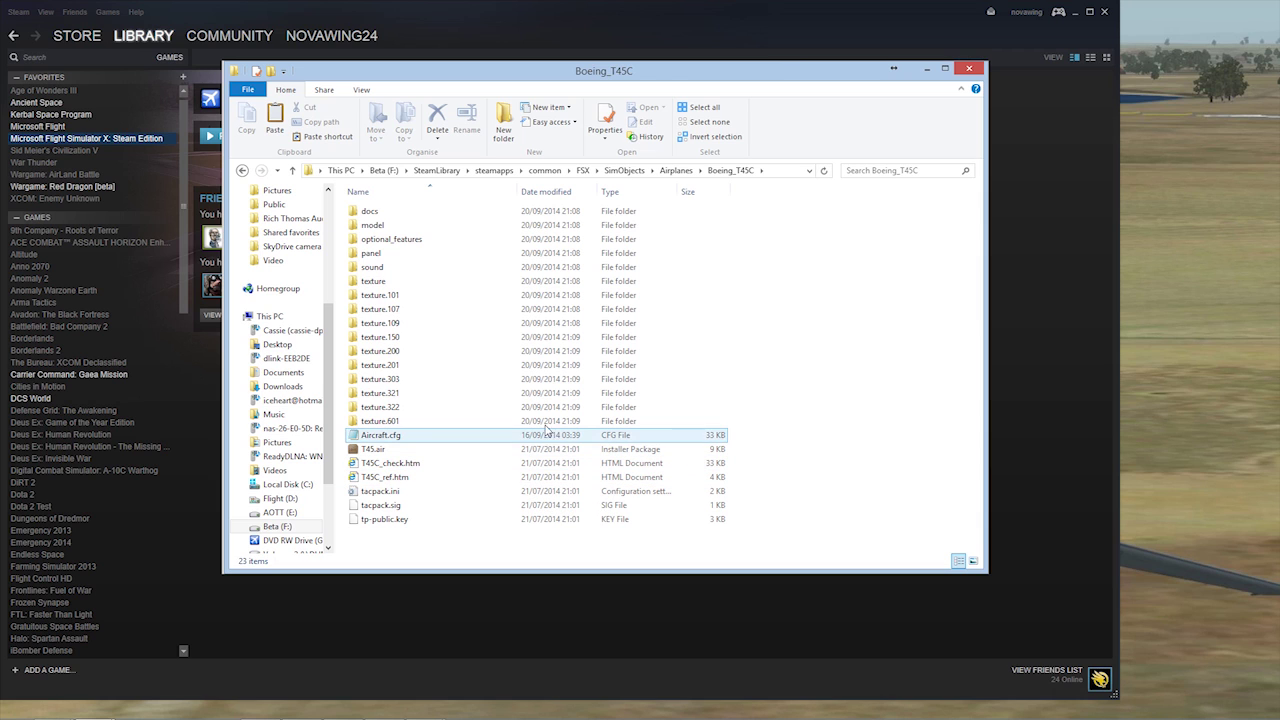
key("BackSpace")
key("BackSpace")
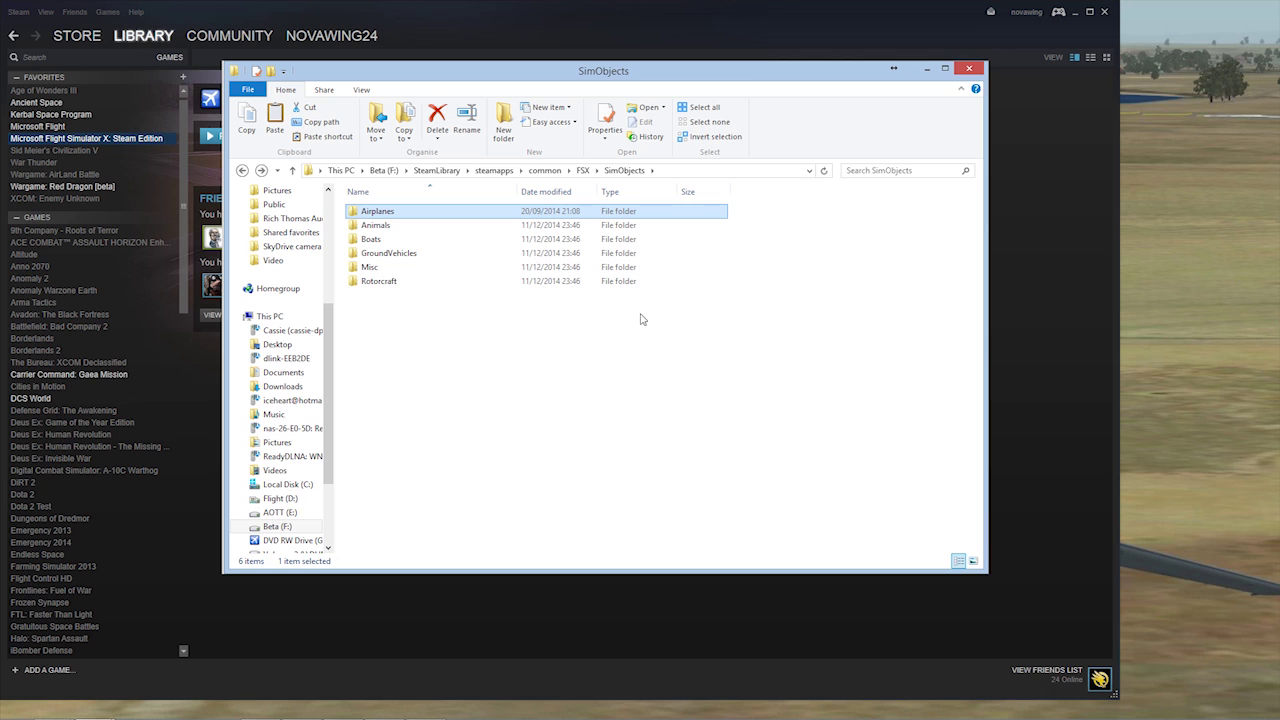
key("BackSpace")
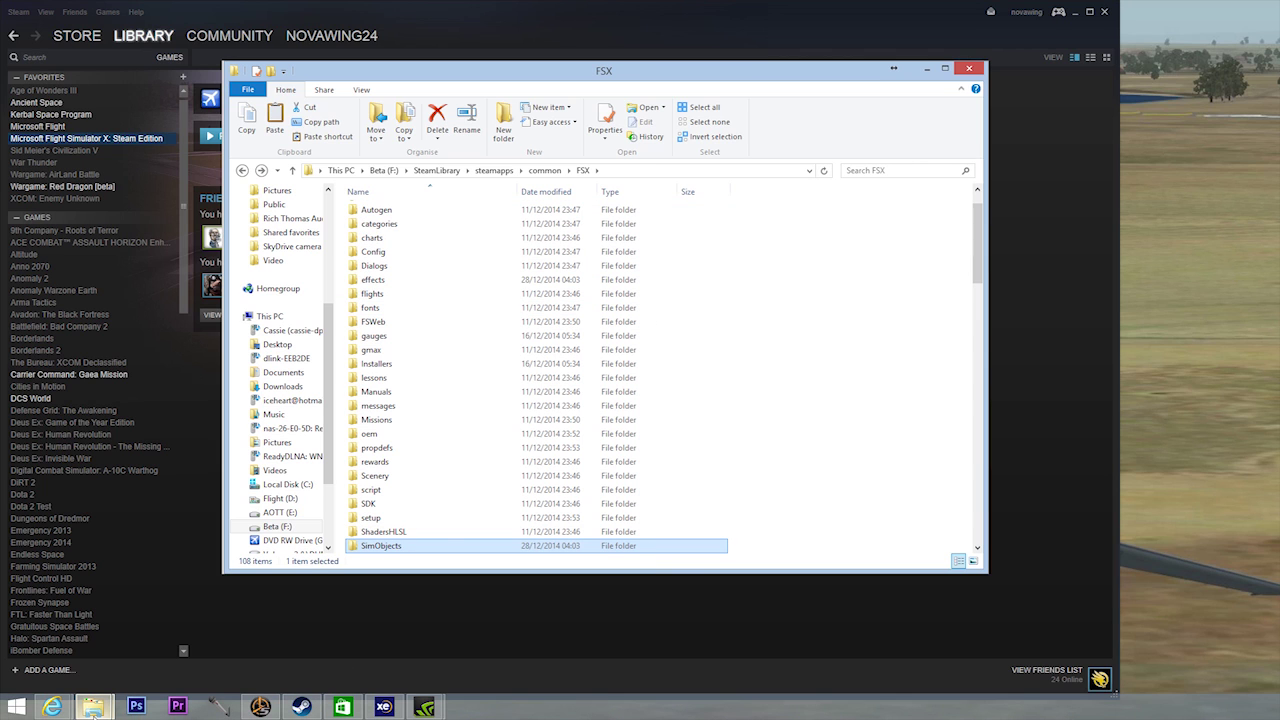
- Switch to the t45cv270 window, go up to the YouTube Demo folder and extract basler_bt67_v2.zip into its own basler_bt67_v2 folder
mouse_move(96, 708)
left_click(89, 600)
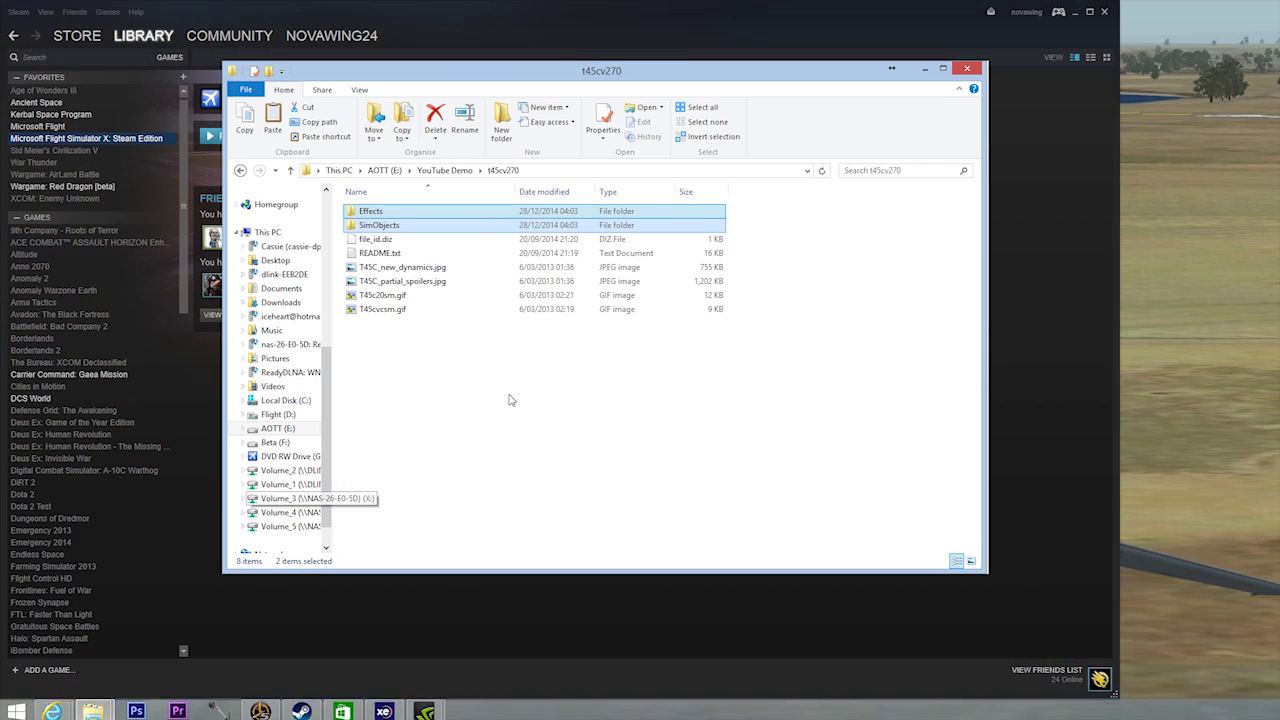
left_click(505, 393)
key("BackSpace")
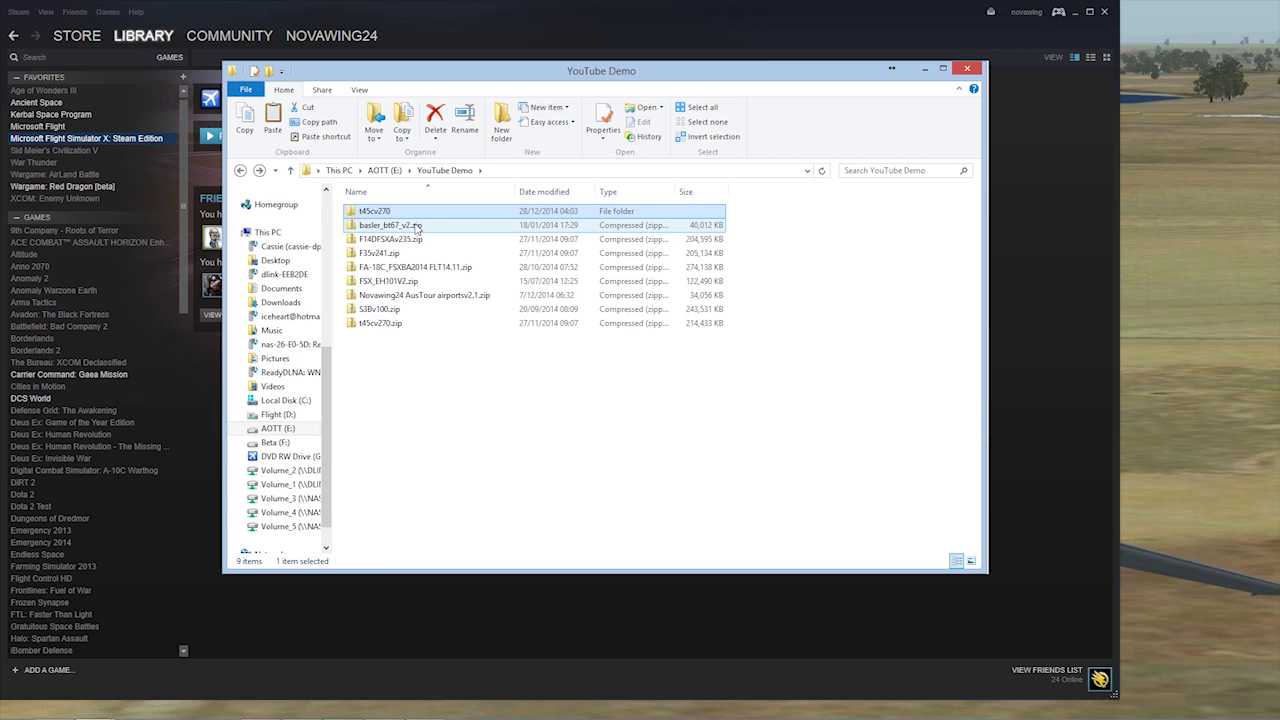
left_click(416, 226)
right_click(416, 226)
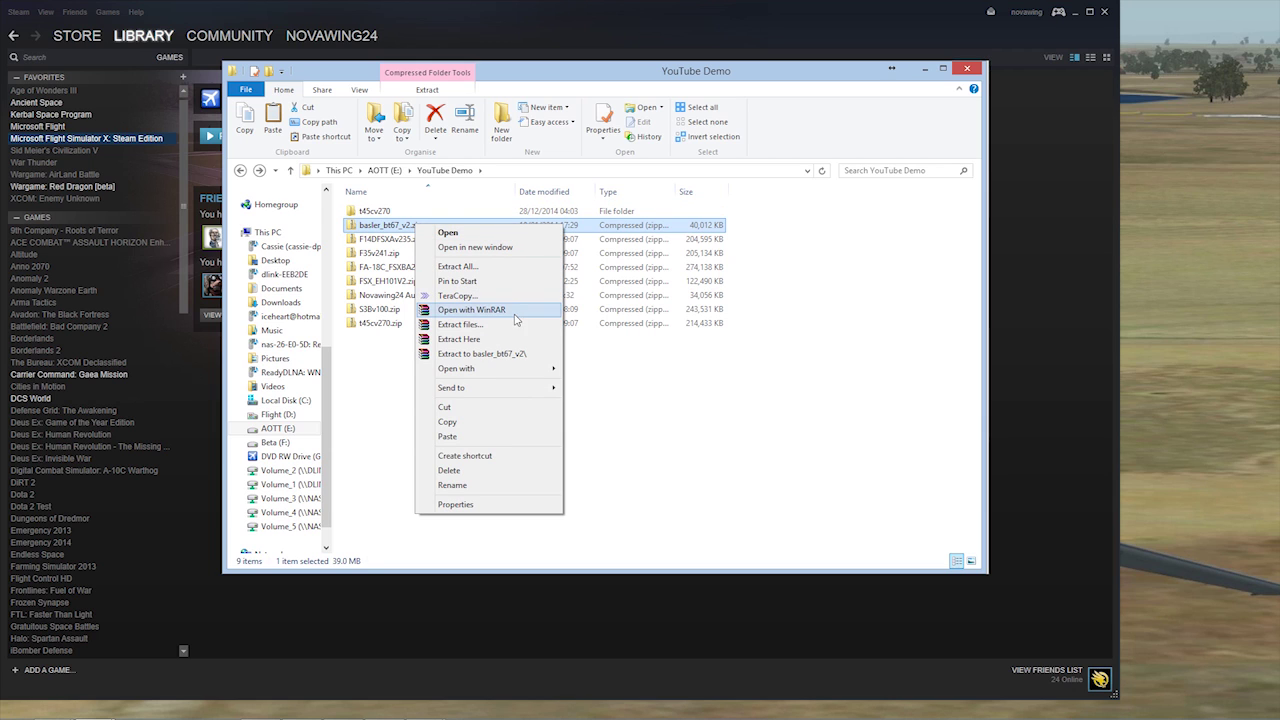
left_click(508, 354)
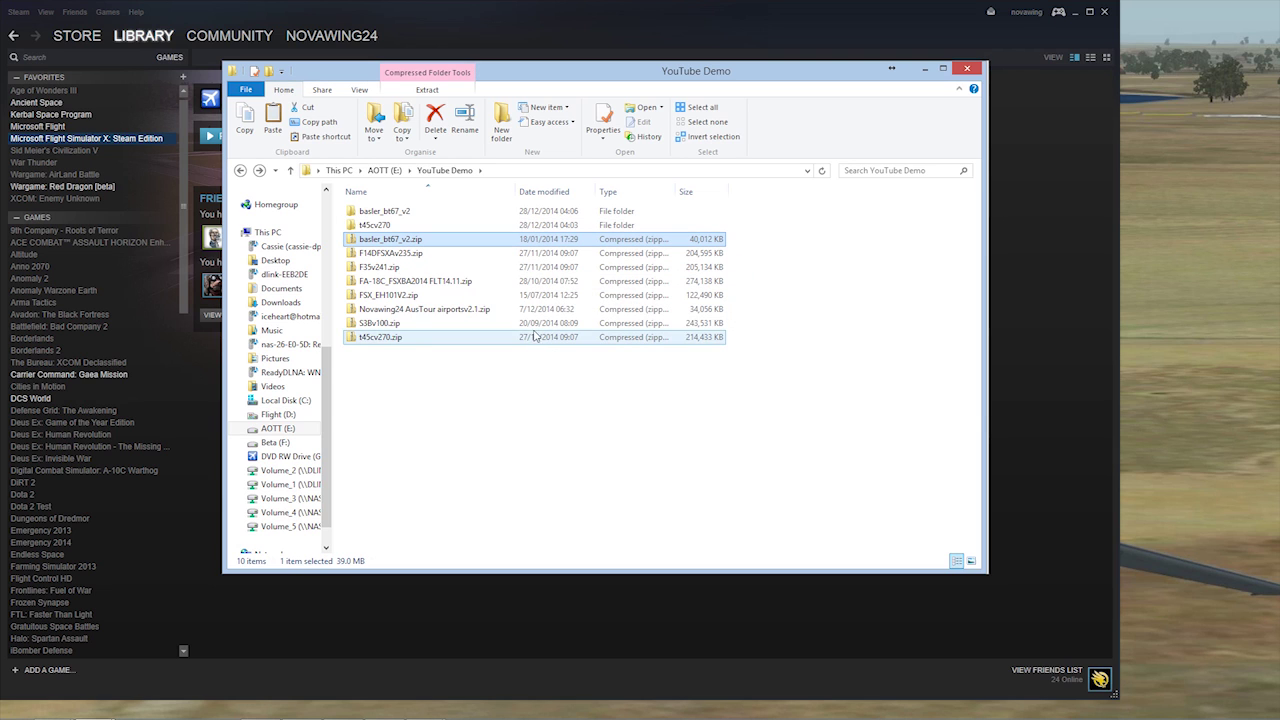
- Read the installation notes in readme.txt inside the extracted basler_bt67_v2 folder, and close the file
double_click(440, 211)
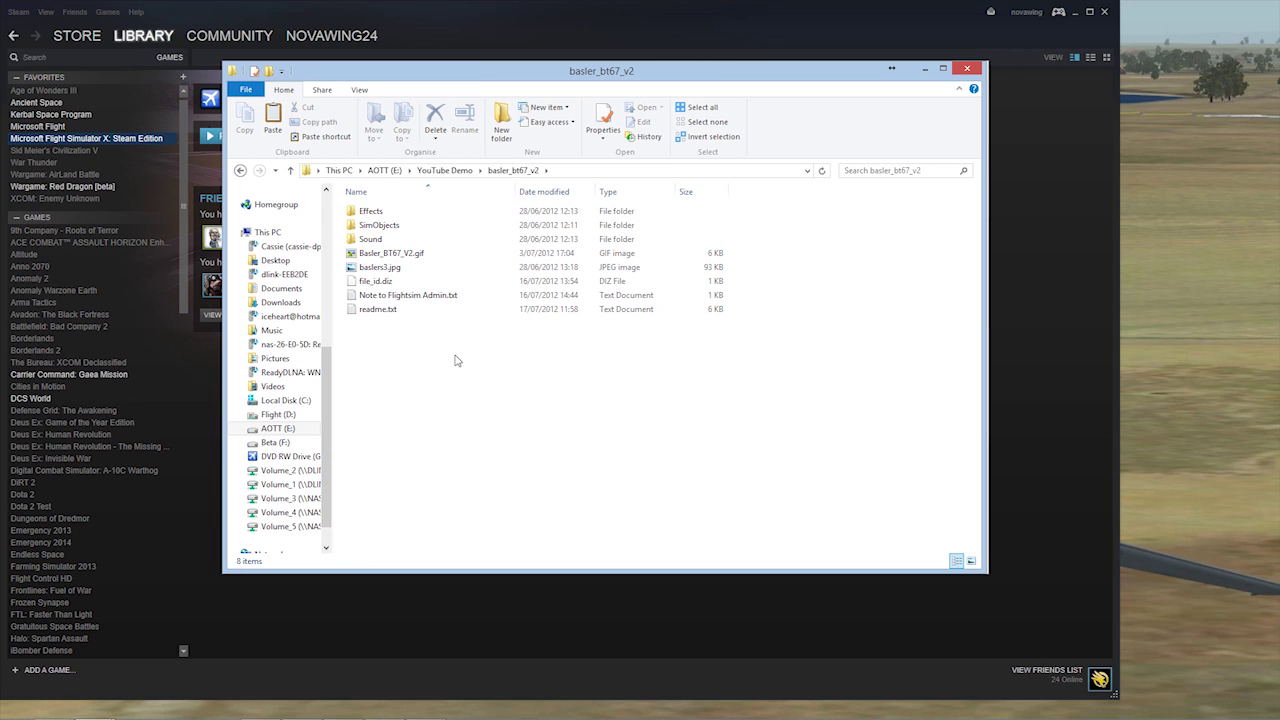
left_click(405, 312)
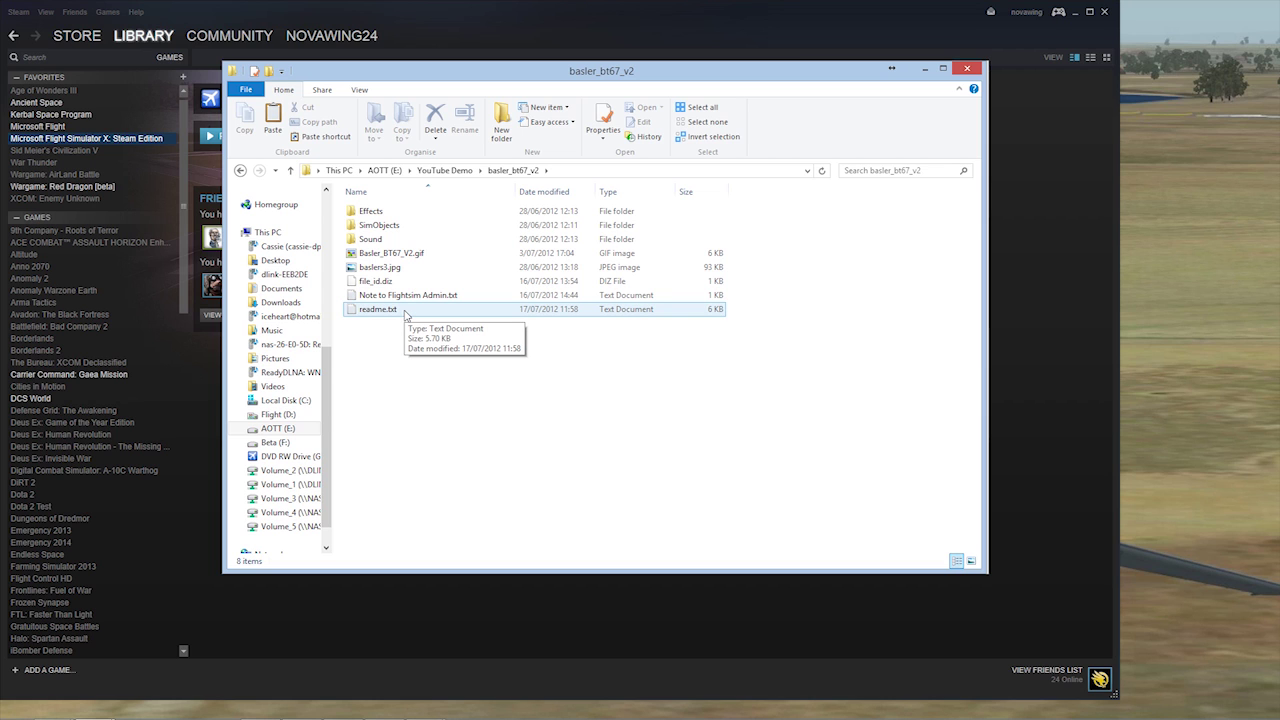
double_click(405, 312)
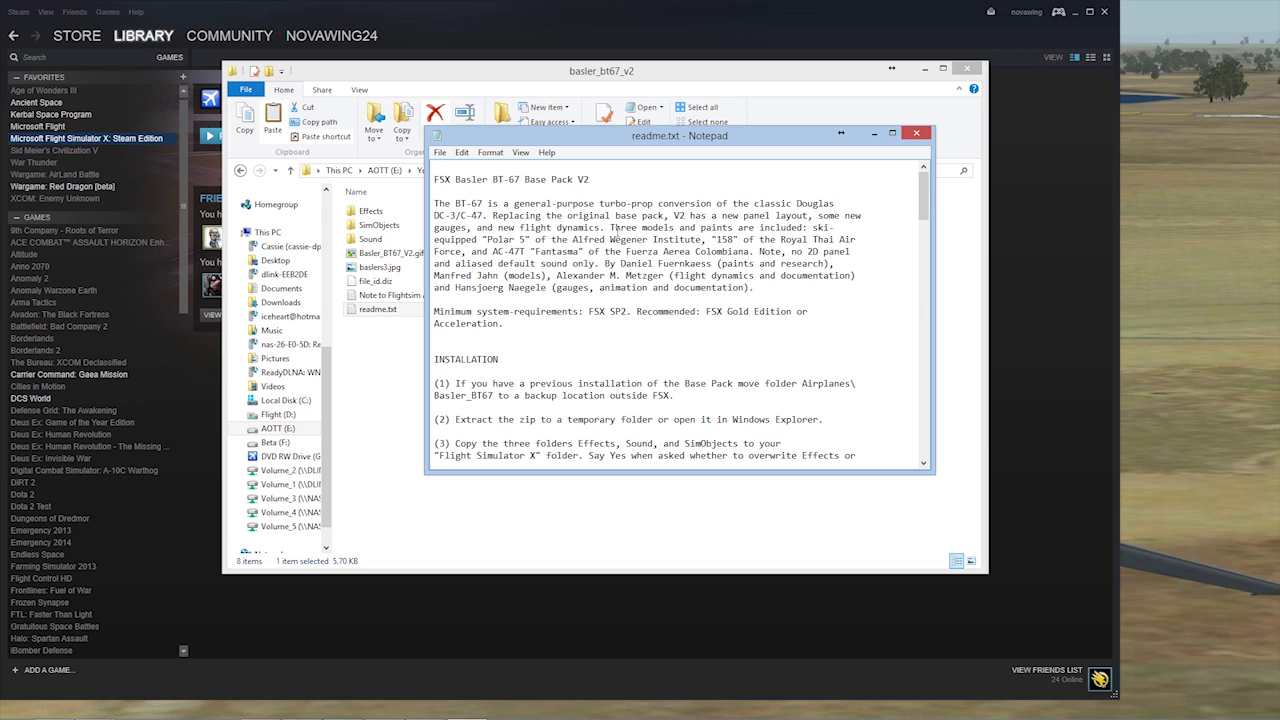
scroll(651, 359, "down", 2)
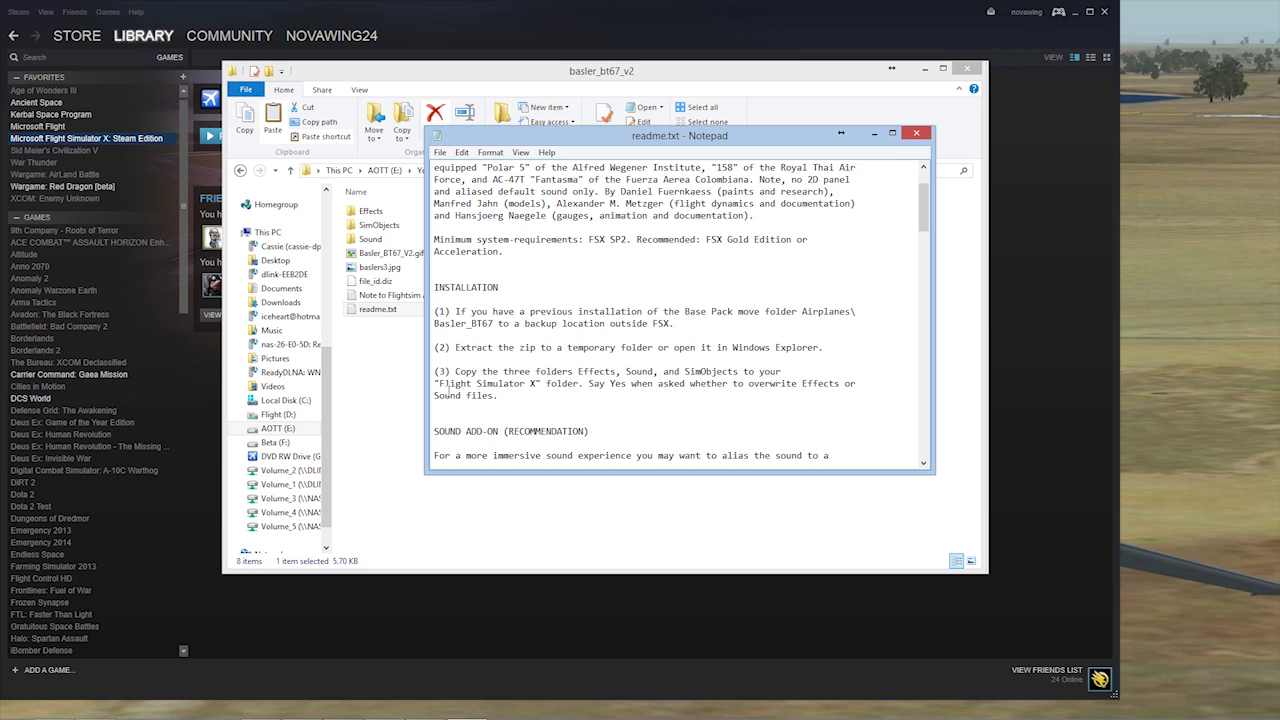
scroll(577, 370, "down", 4)
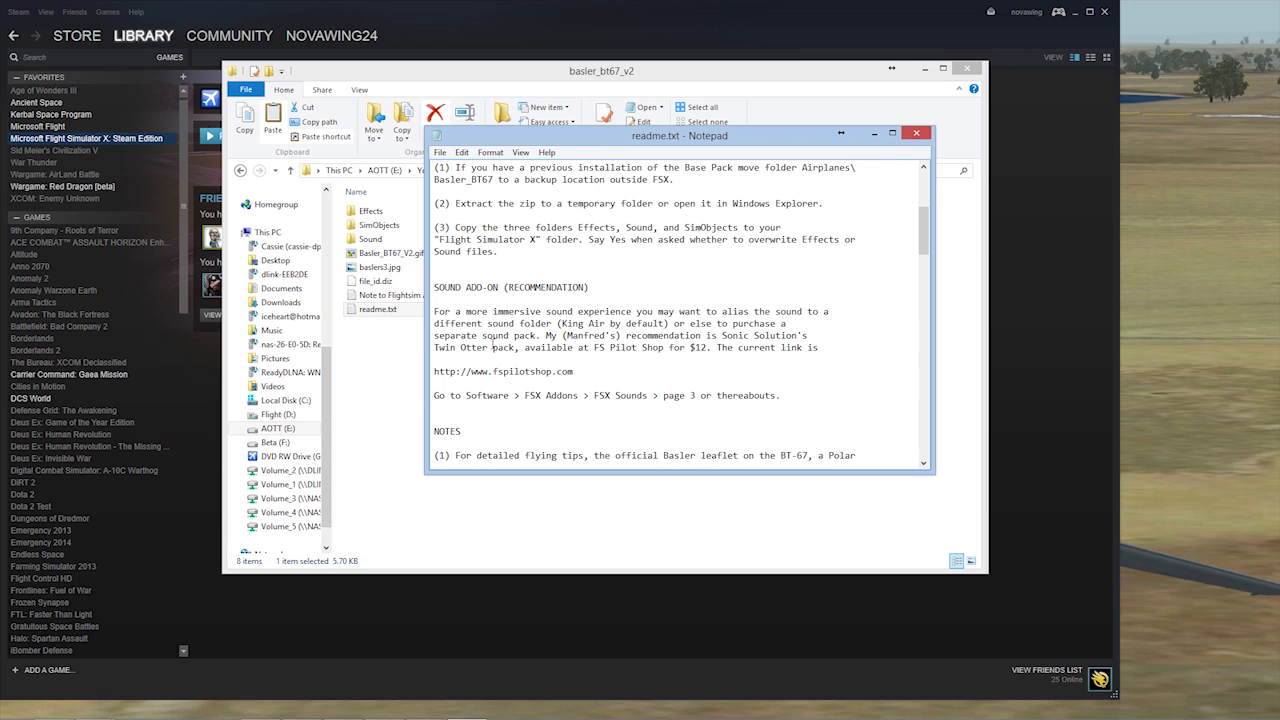
scroll(616, 362, "down", 5)
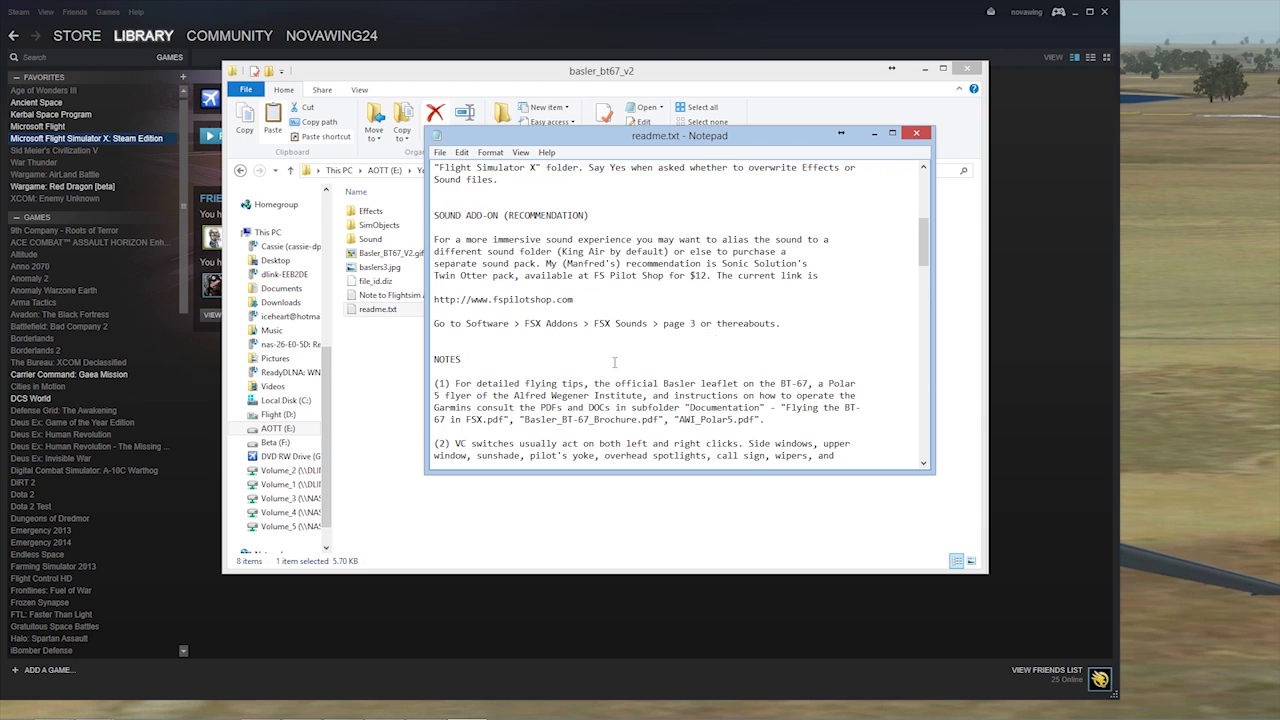
scroll(615, 372, "up", 7)
scroll(615, 383, "up", 2)
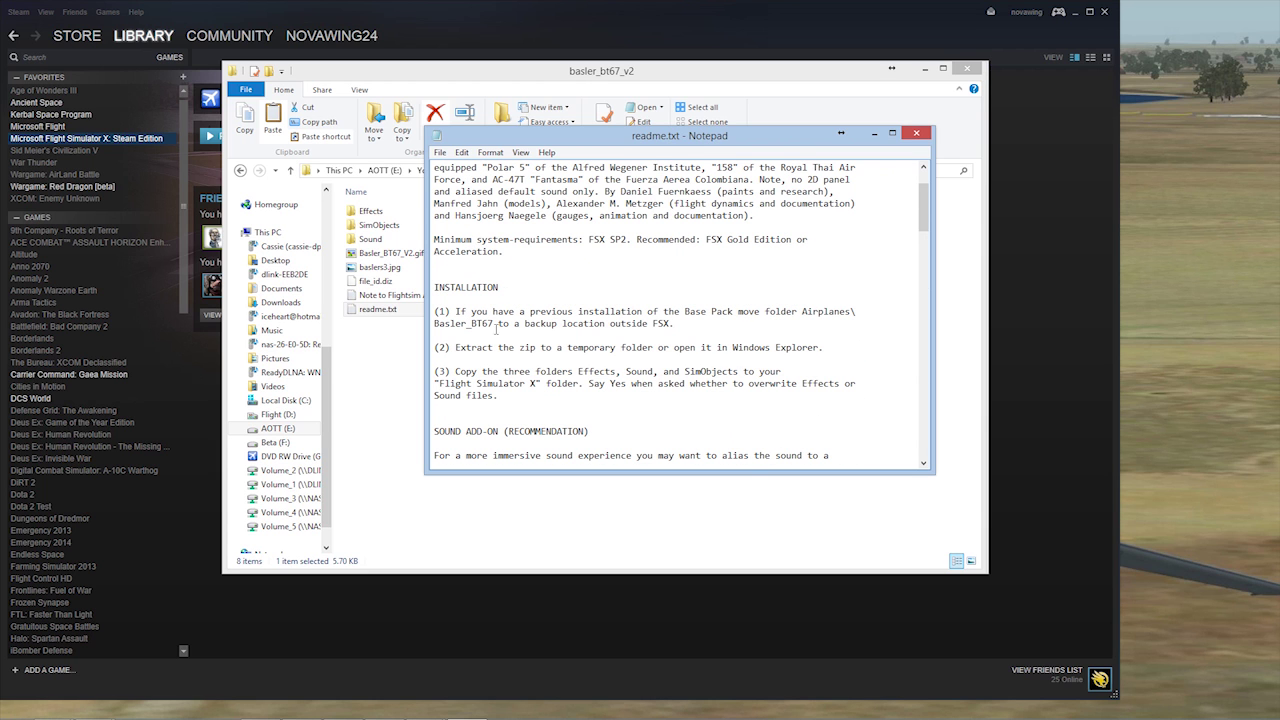
left_click(916, 133)
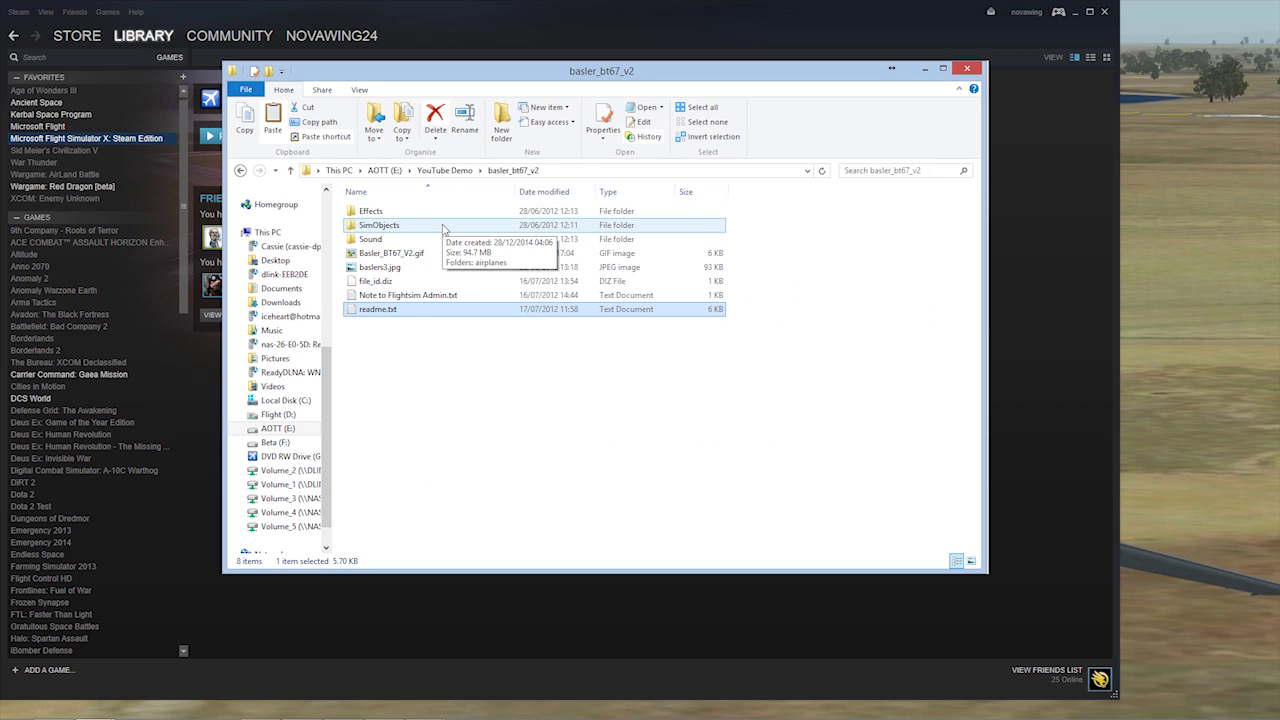
- Copy the Effects, SimObjects and Sound folders from the extracted basler_bt67_v2 folder
left_click(435, 212)
left_click(435, 240, "shift")
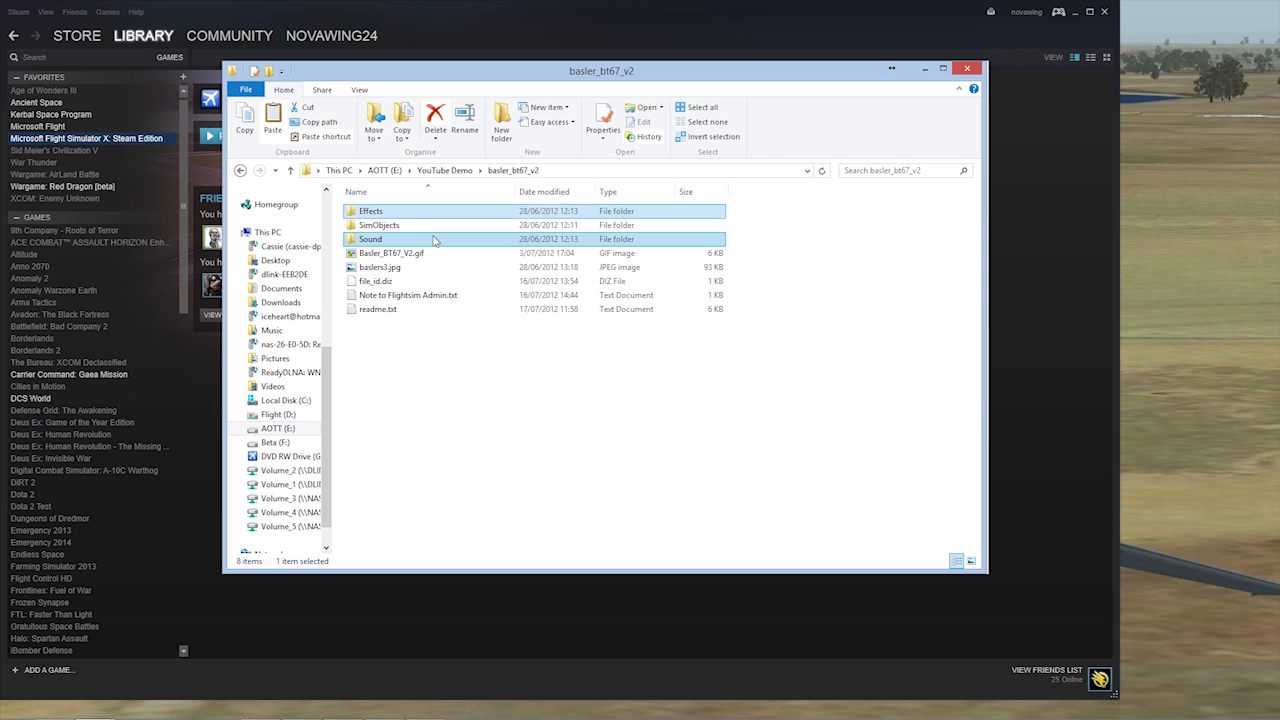
right_click(445, 222)
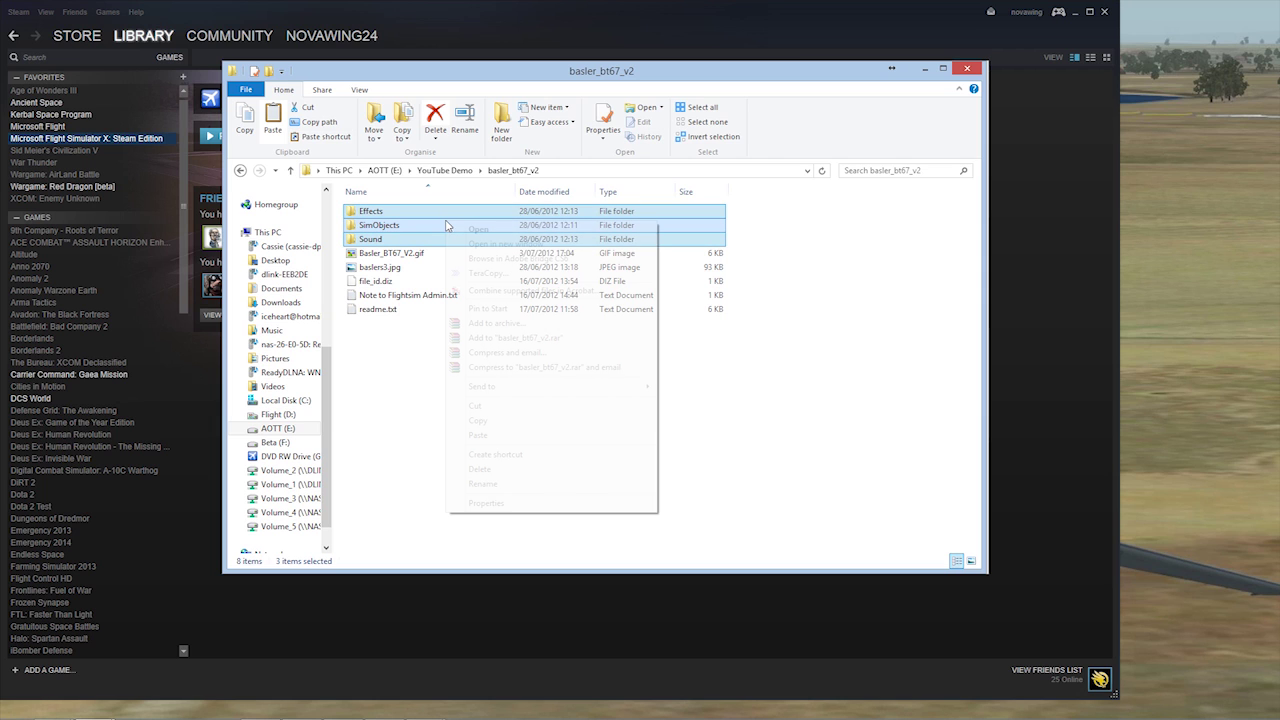
left_click(540, 420)
- Switch to the FSX folder window and paste the copied Effects, SimObjects and Sound folders there, merging them with the existing ones
mouse_move(137, 712)
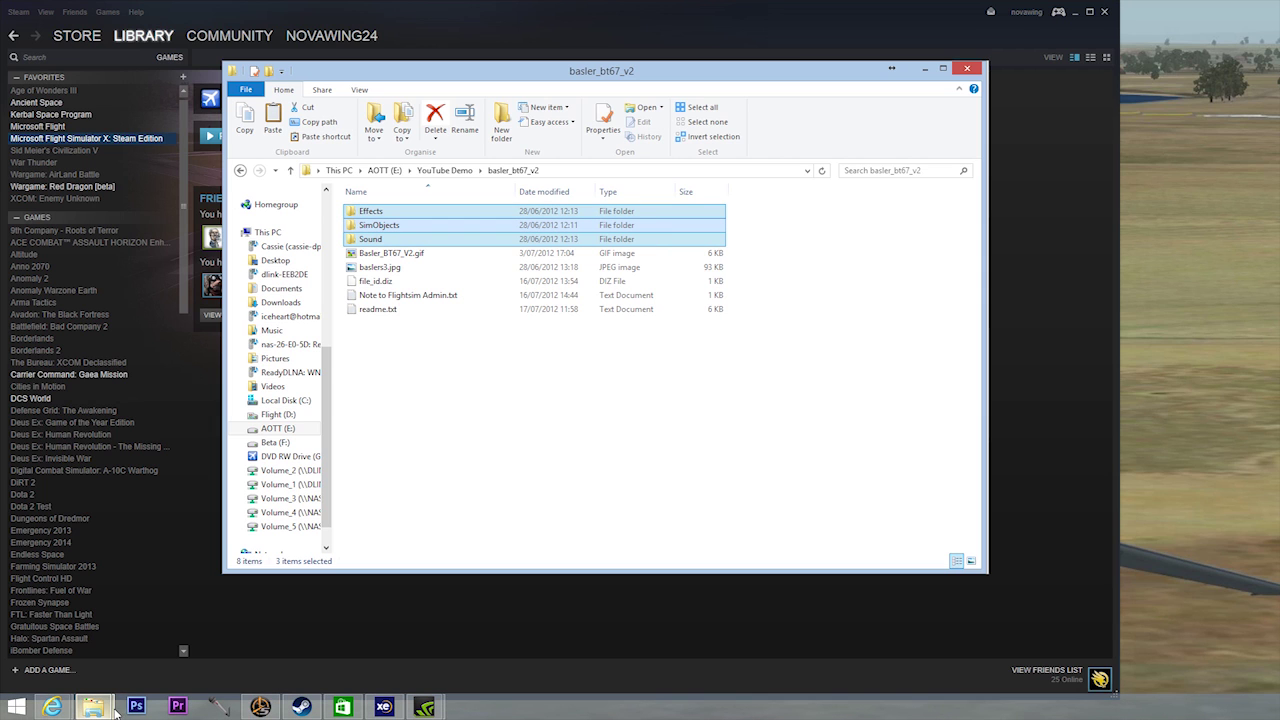
mouse_move(92, 707)
left_click(232, 630)
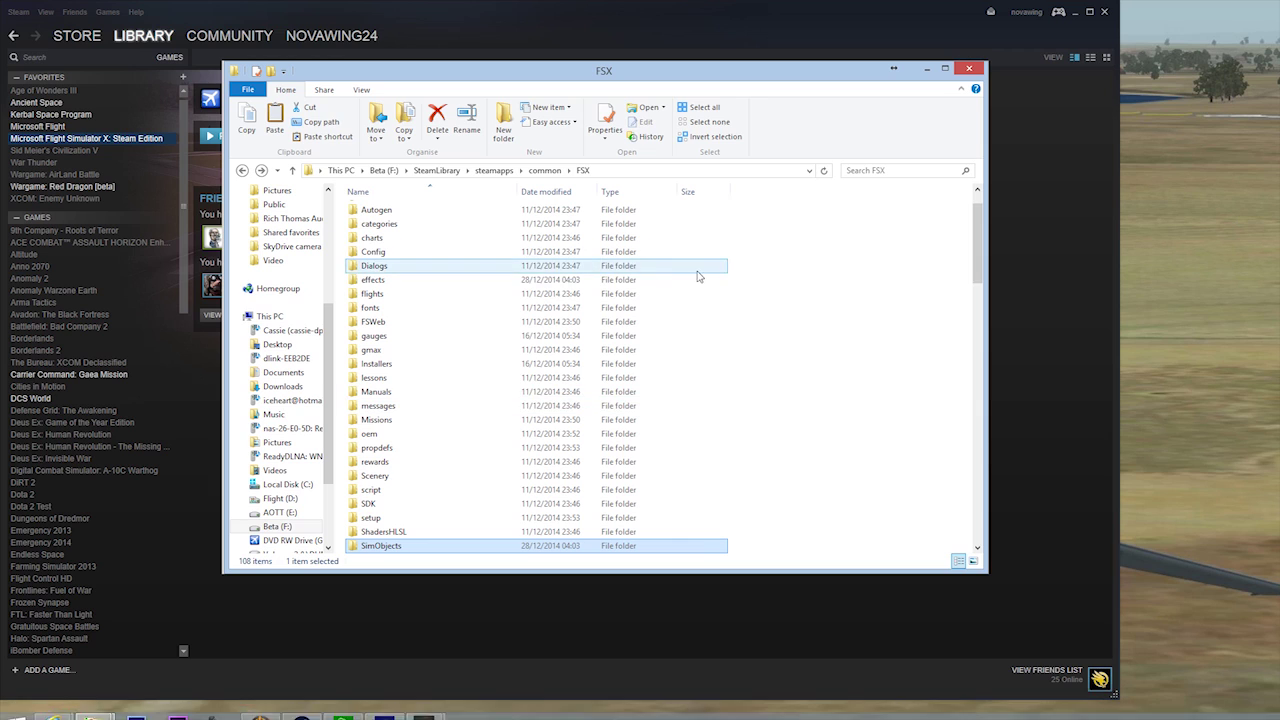
left_click(806, 295)
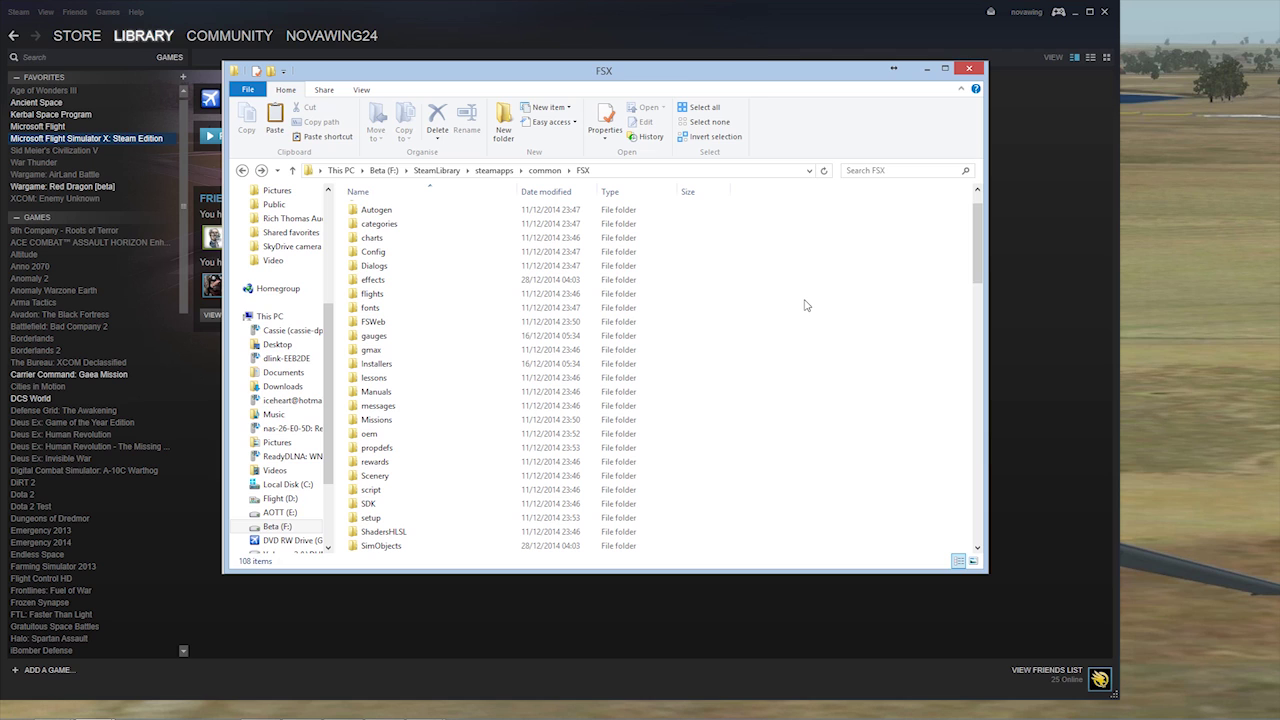
right_click(806, 305)
left_click(860, 391)
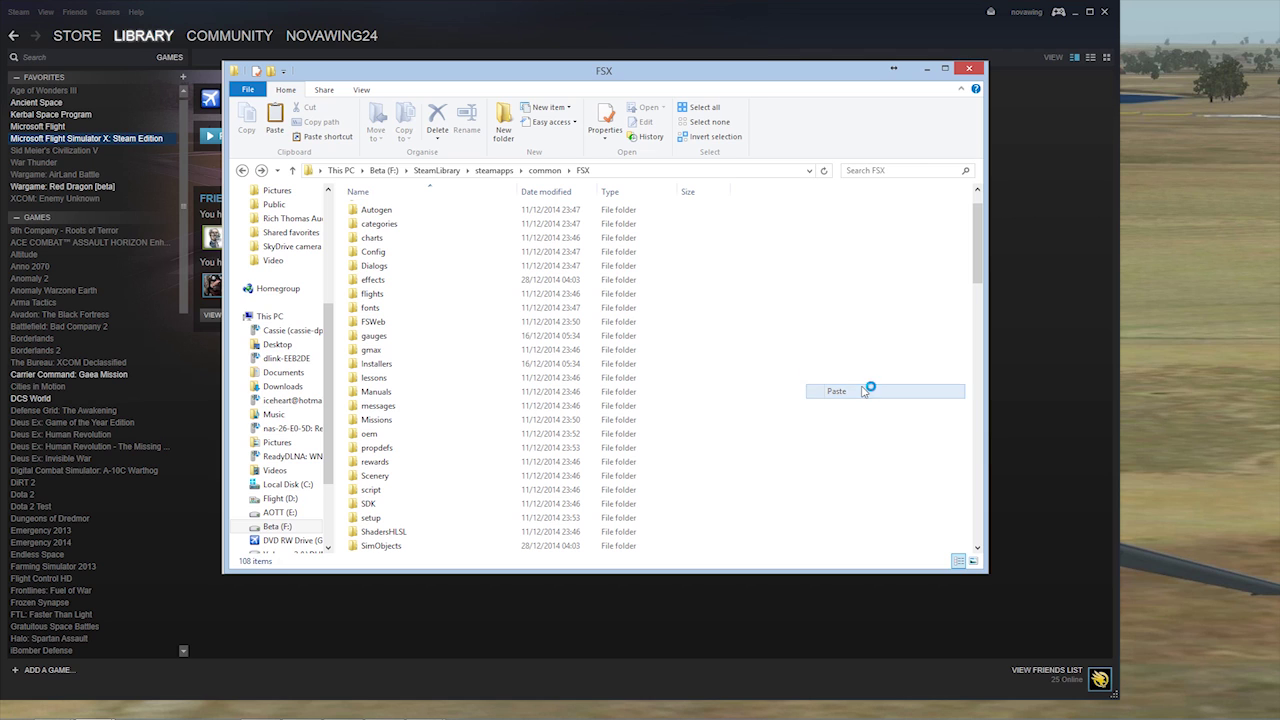
left_click(600, 350)
left_click(576, 341)
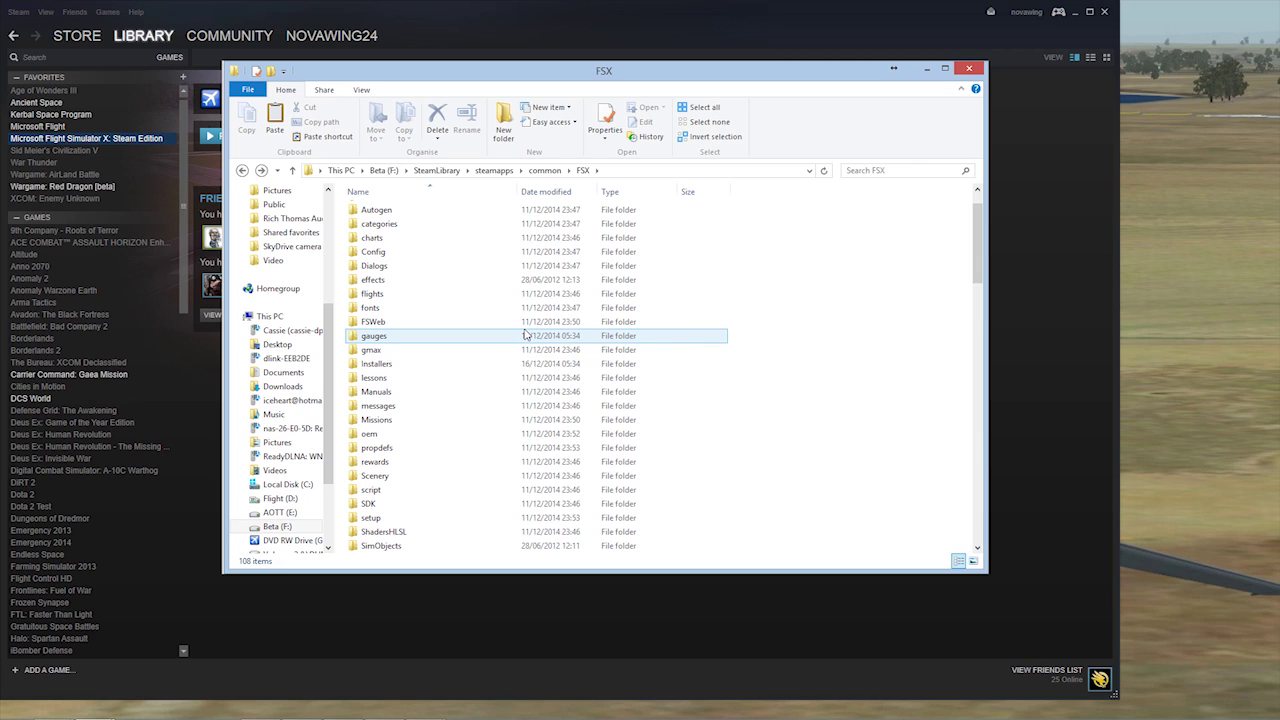
left_click(608, 327)
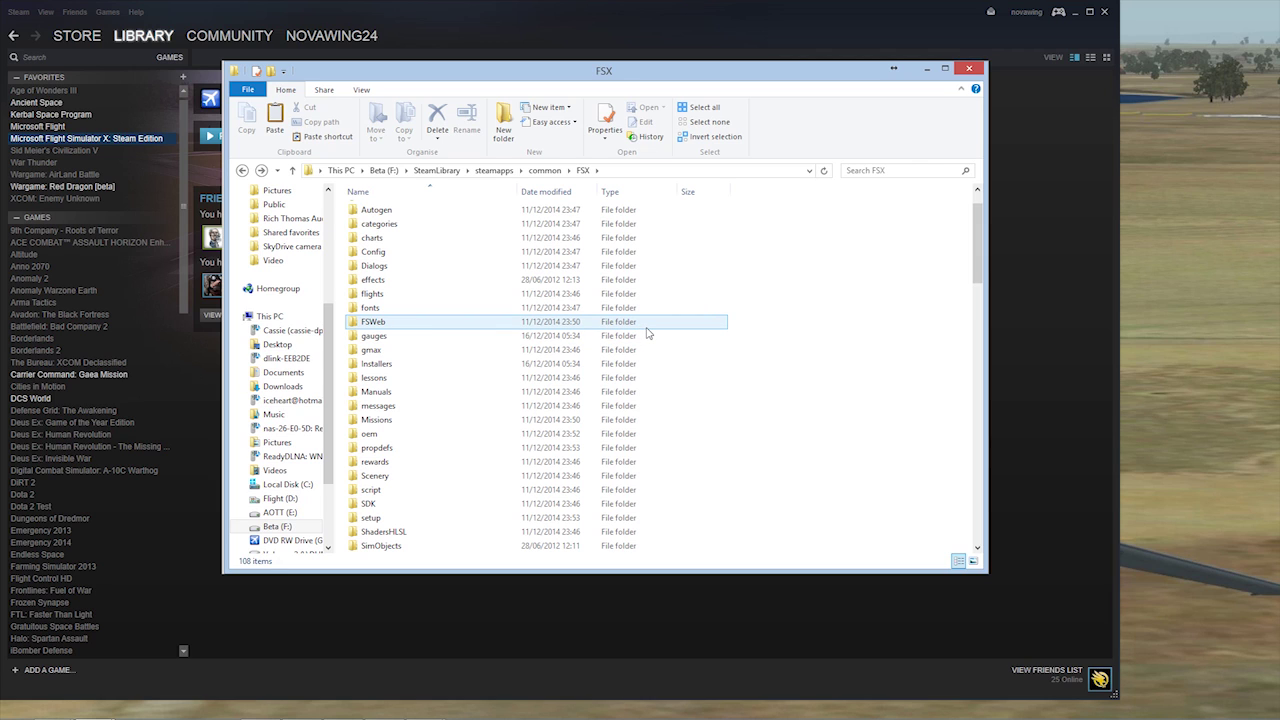
left_click(731, 311)
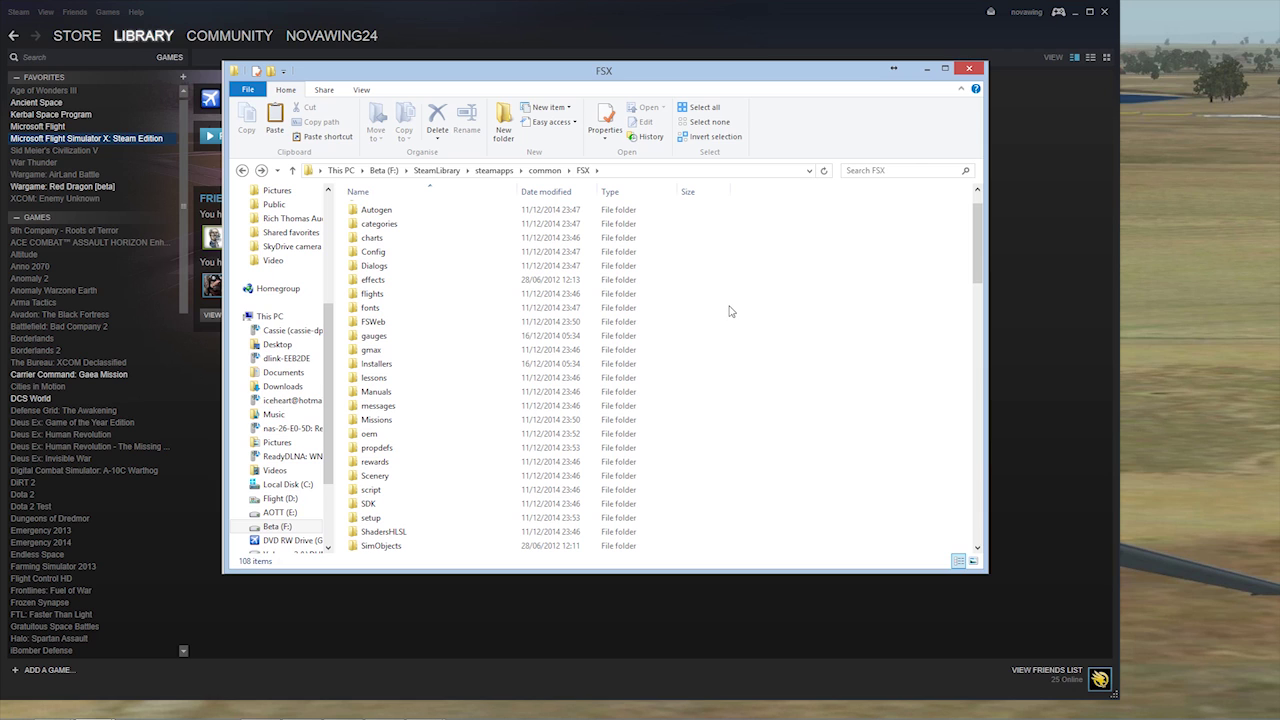
key("BackSpace")
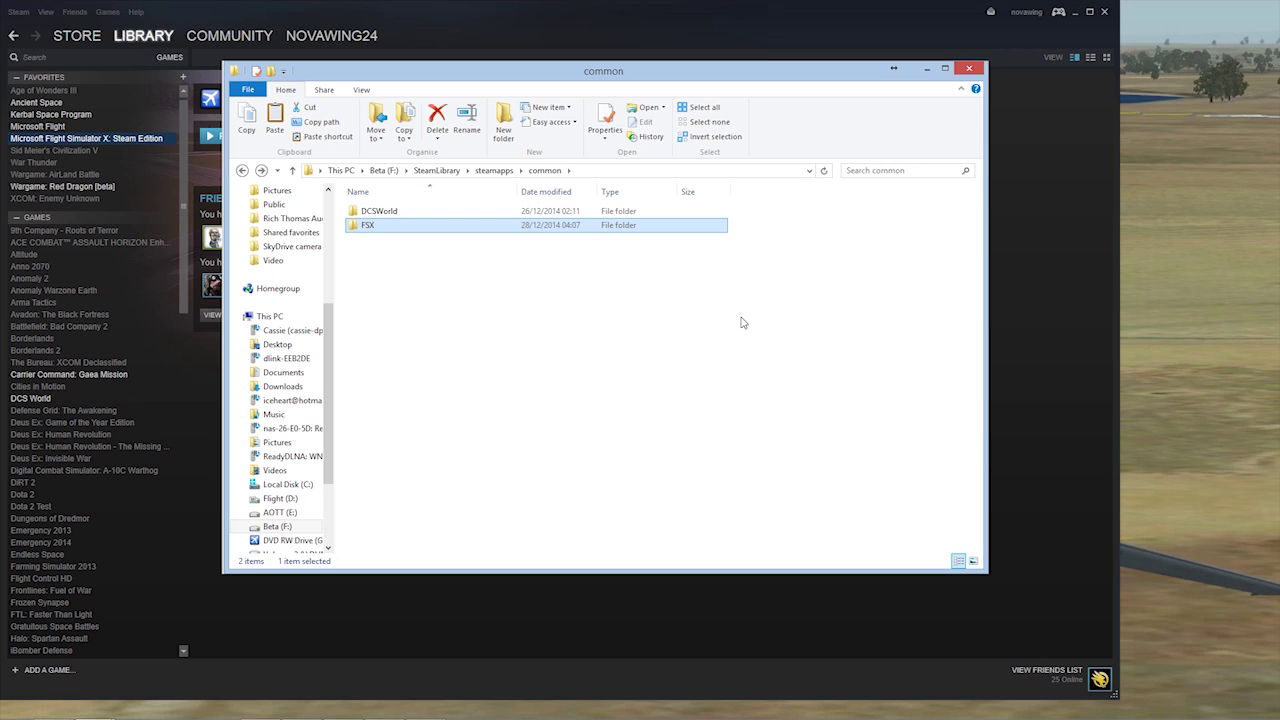
key("Return")
key("BackSpace")
key("Return")
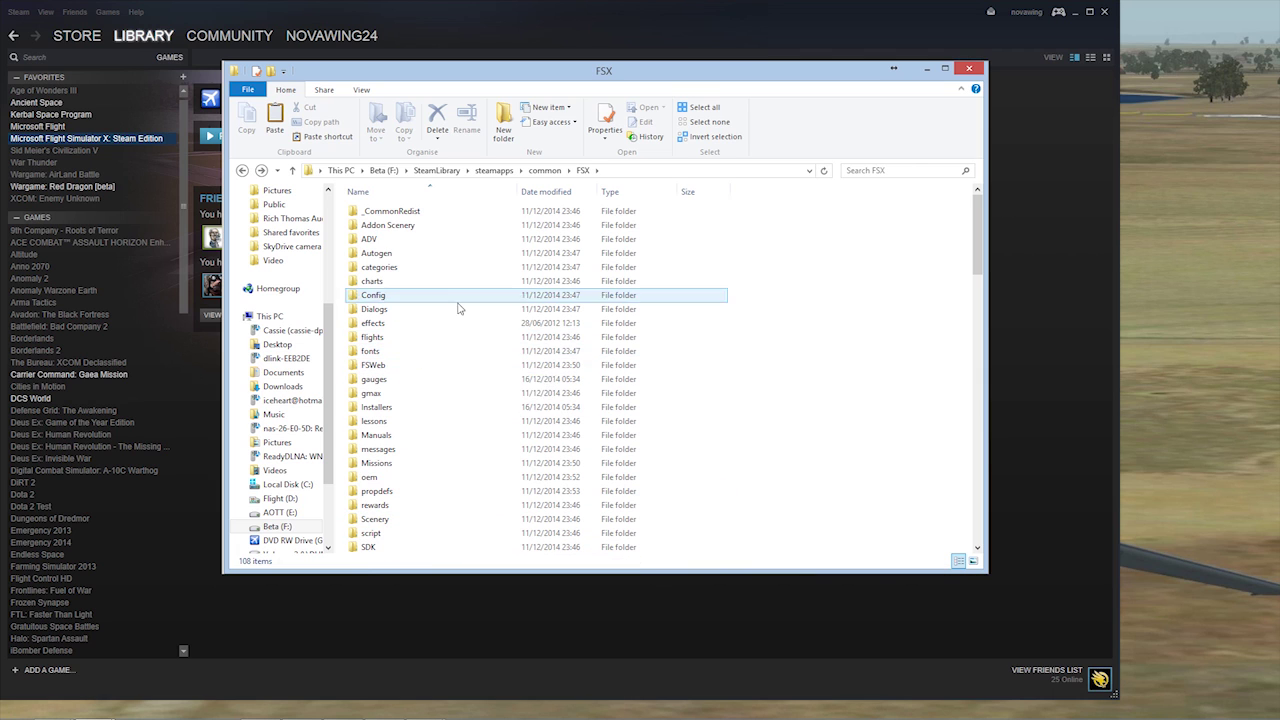
- Switch to the basler_bt67_v2 window, go up to the YouTube Demo folder and extract Novawing24 AusTour airportsv2.1.zip into its own folder
mouse_move(220, 716)
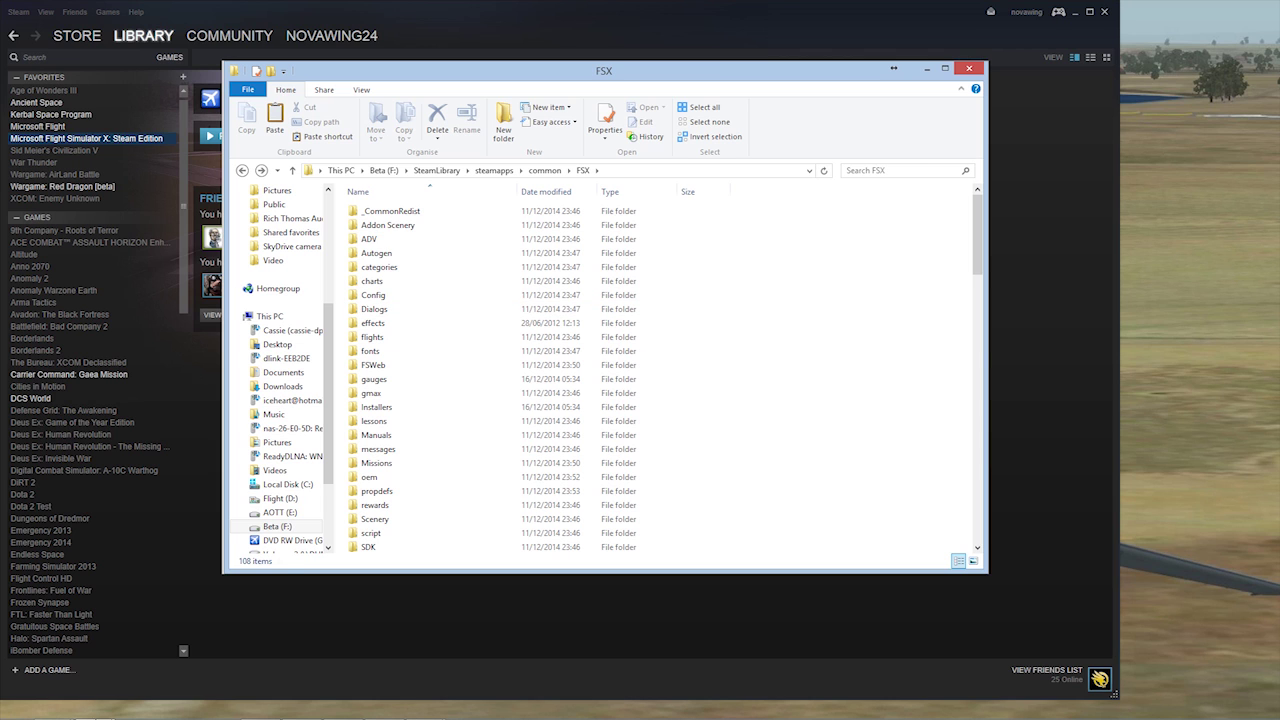
mouse_move(97, 708)
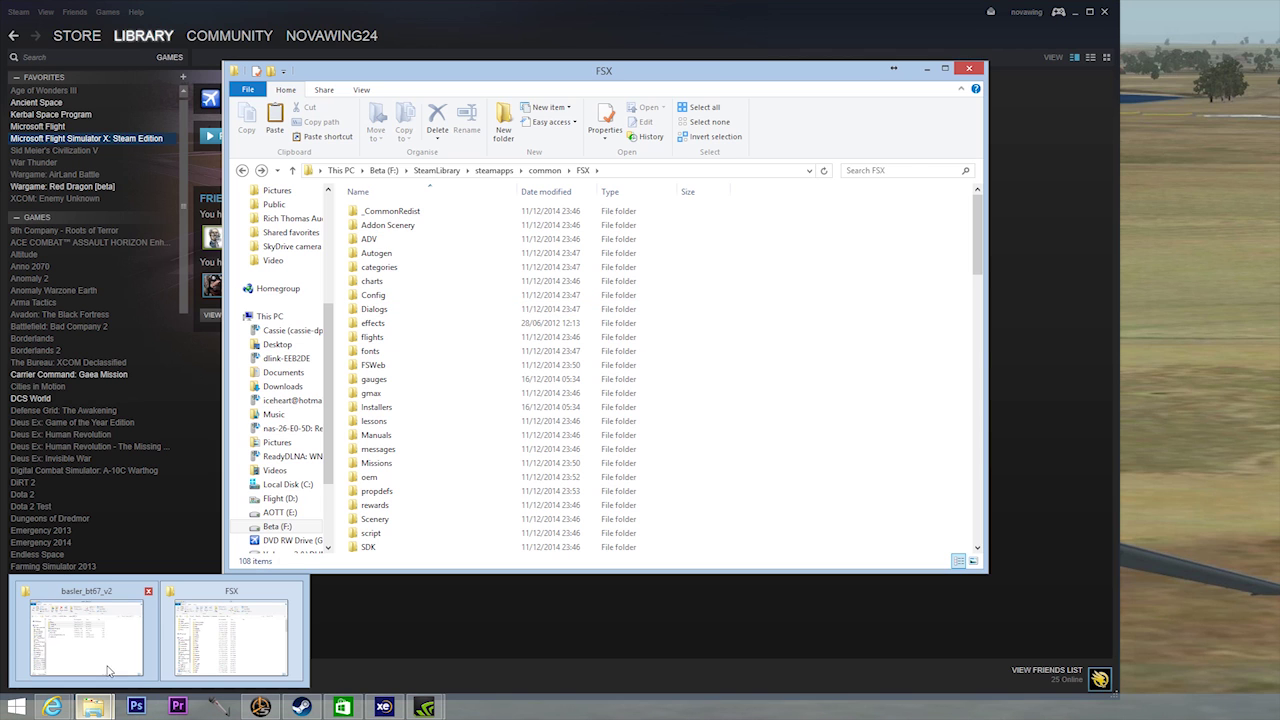
left_click(110, 606)
key("BackSpace")
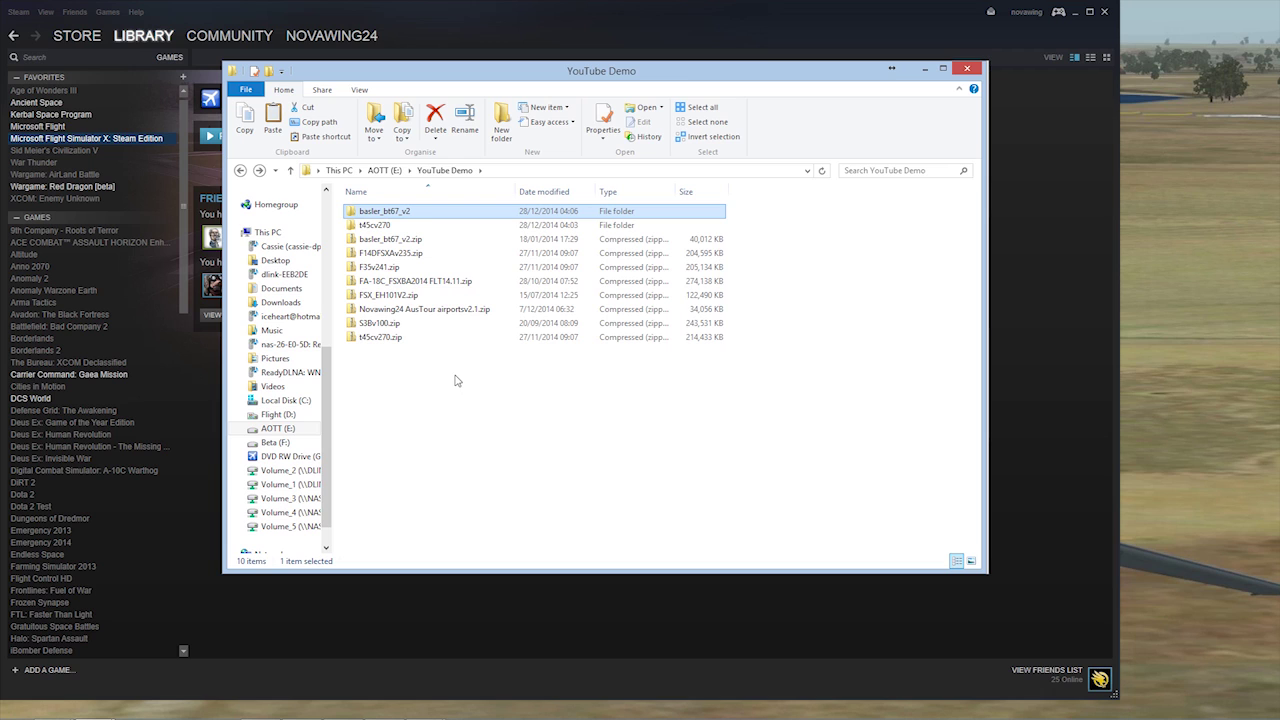
mouse_move(434, 319)
right_click(434, 319)
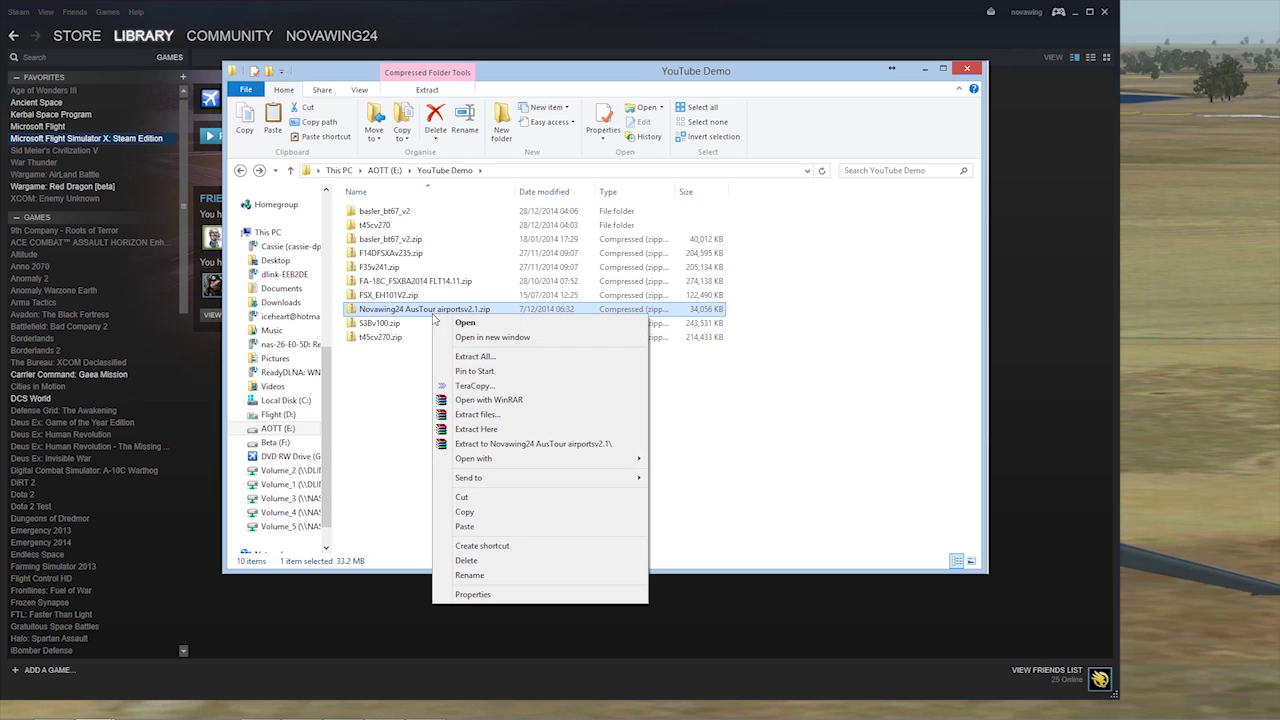
left_click(519, 444)
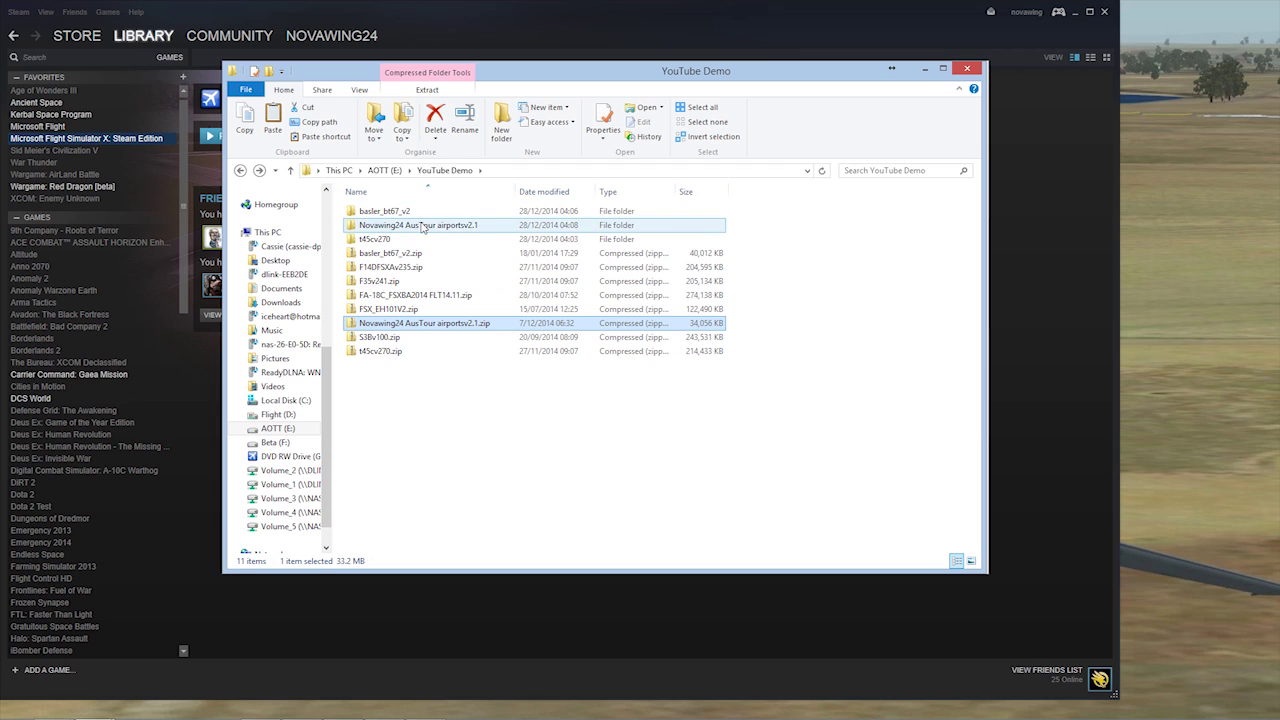
- Read the installation instructions in the README file inside the extracted Novawing24 AusTour airportsv2.1 folder, and close the file
mouse_move(422, 232)
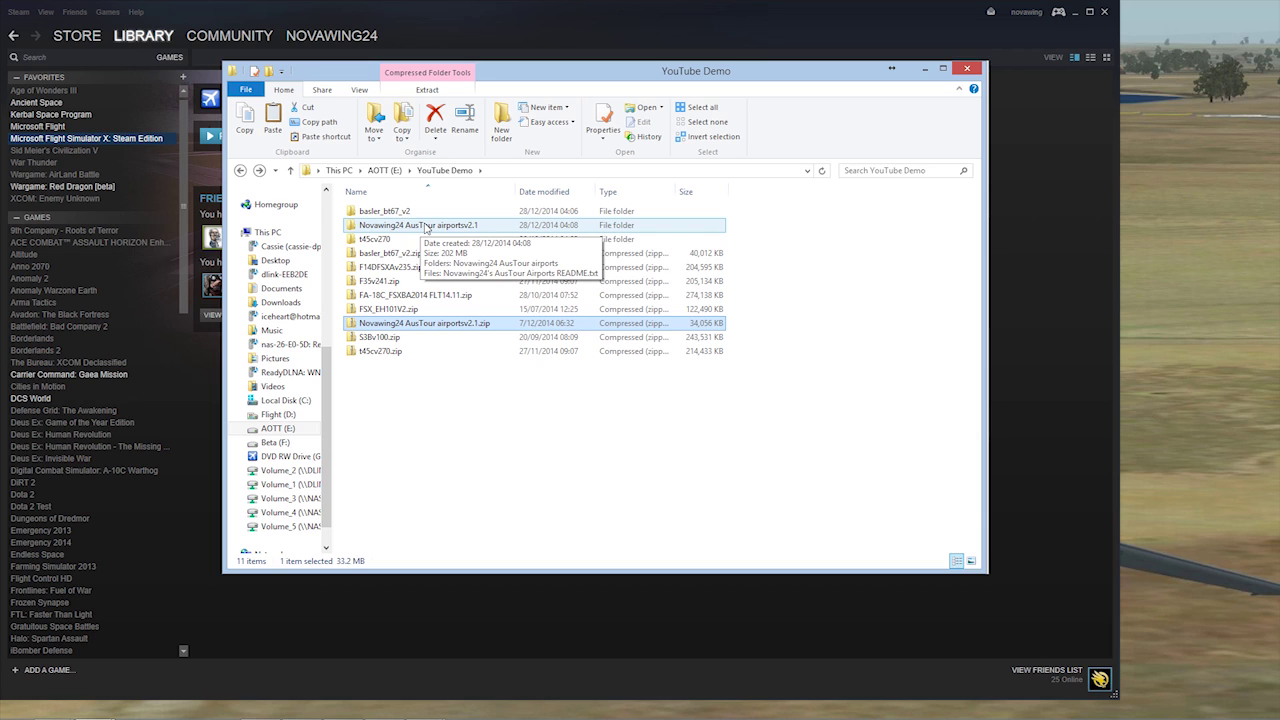
double_click(425, 227)
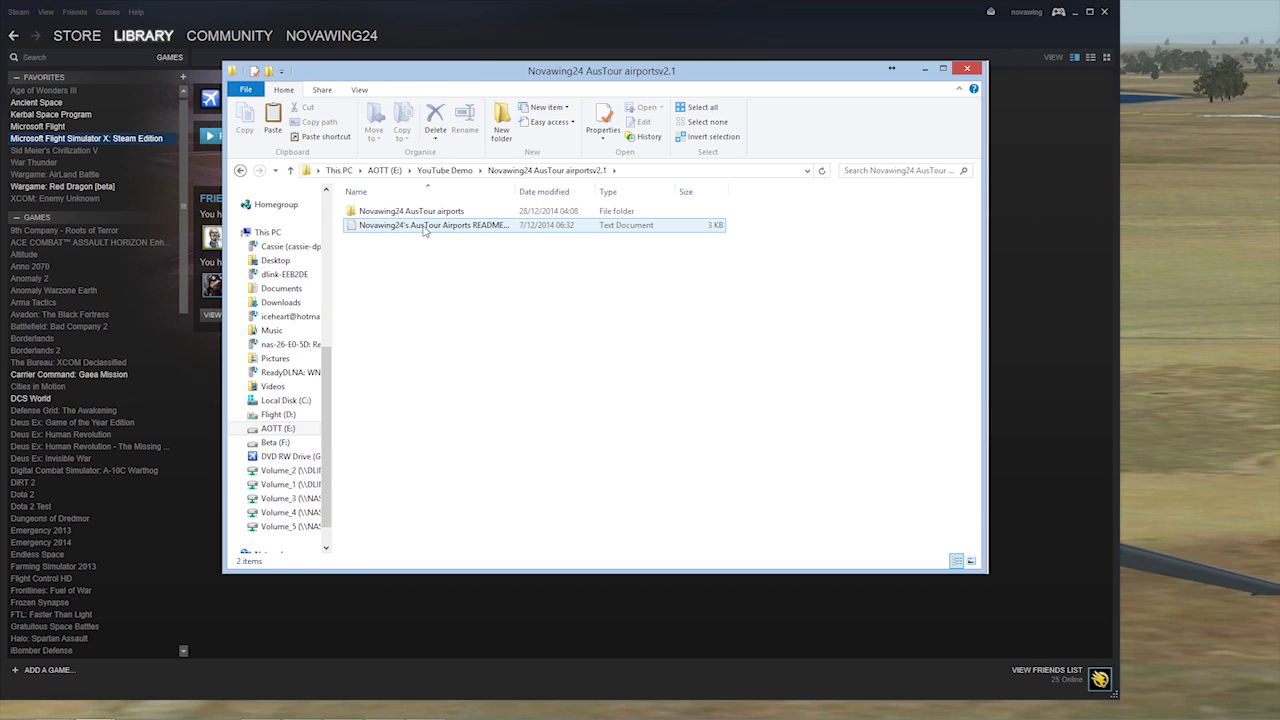
double_click(425, 228)
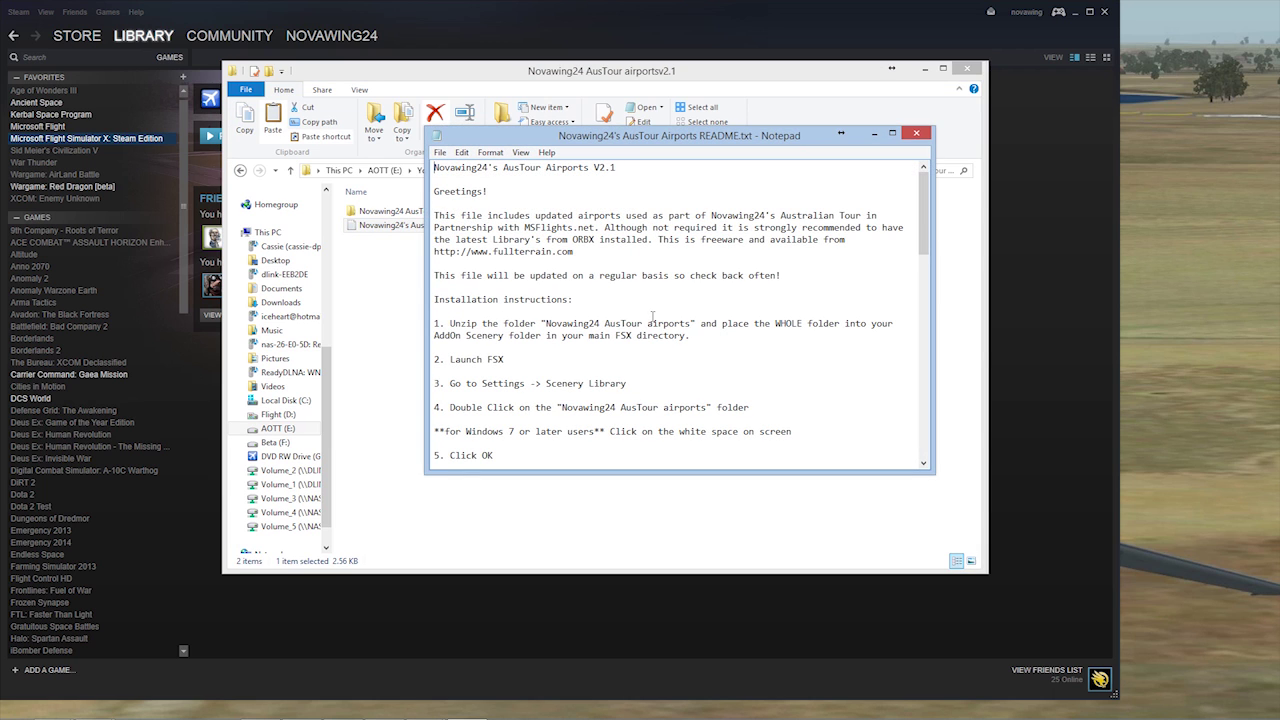
scroll(644, 292, "down", 2)
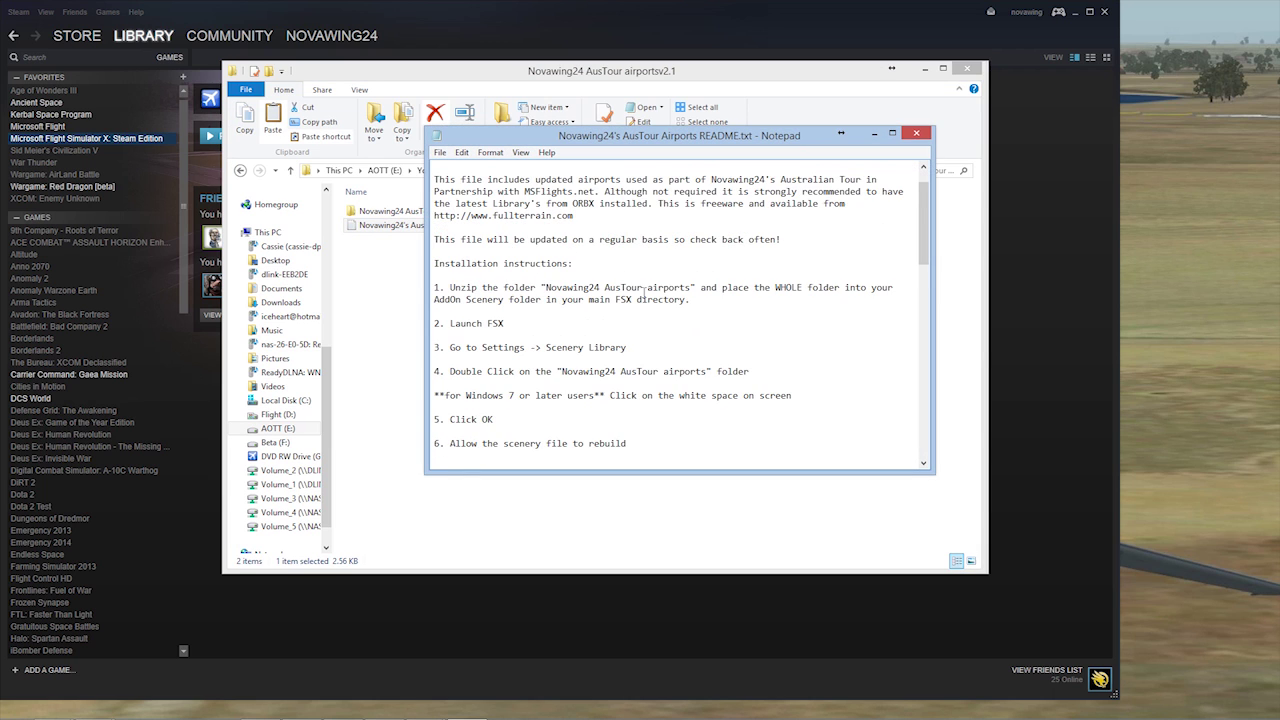
scroll(638, 280, "up", 2)
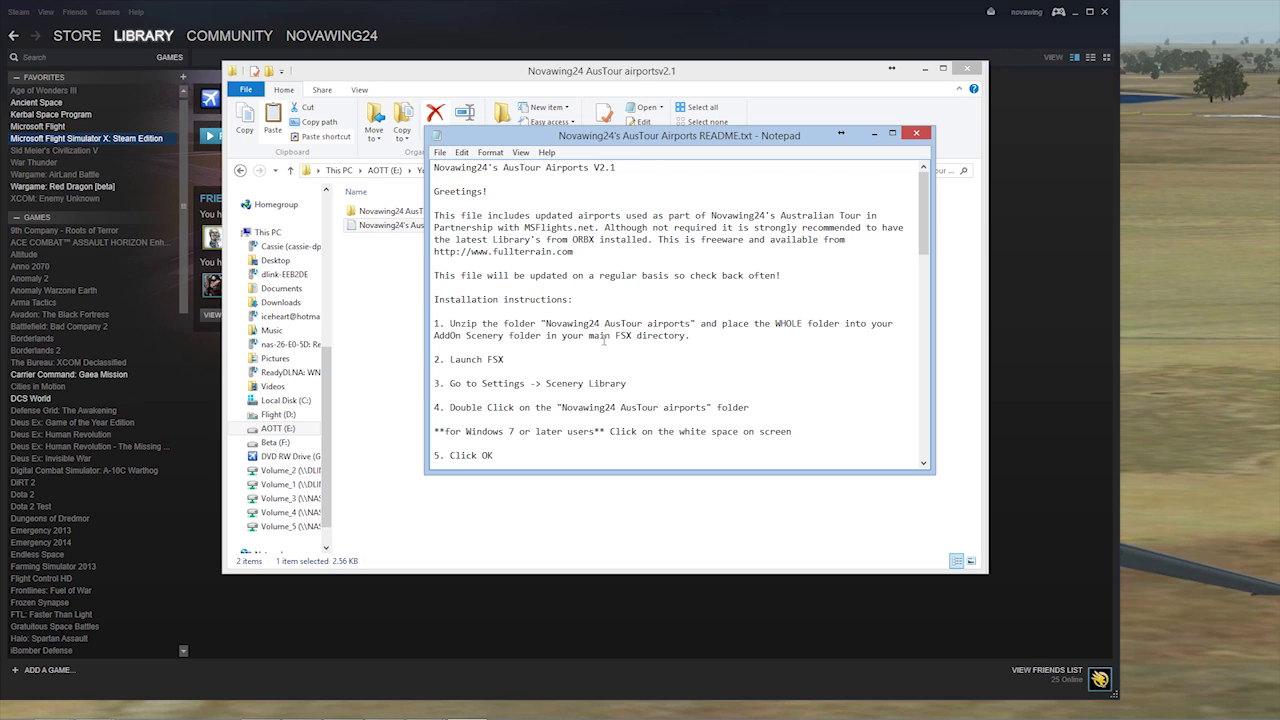
scroll(582, 349, "down", 2)
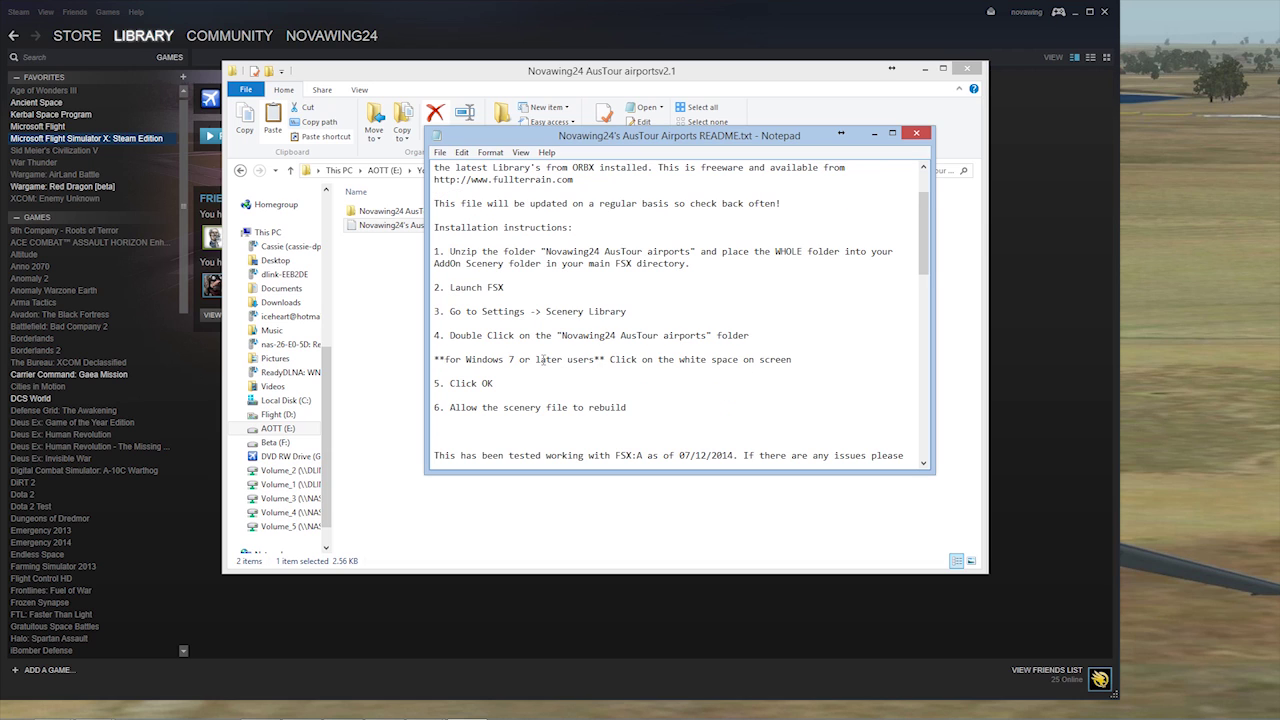
left_click(918, 133)
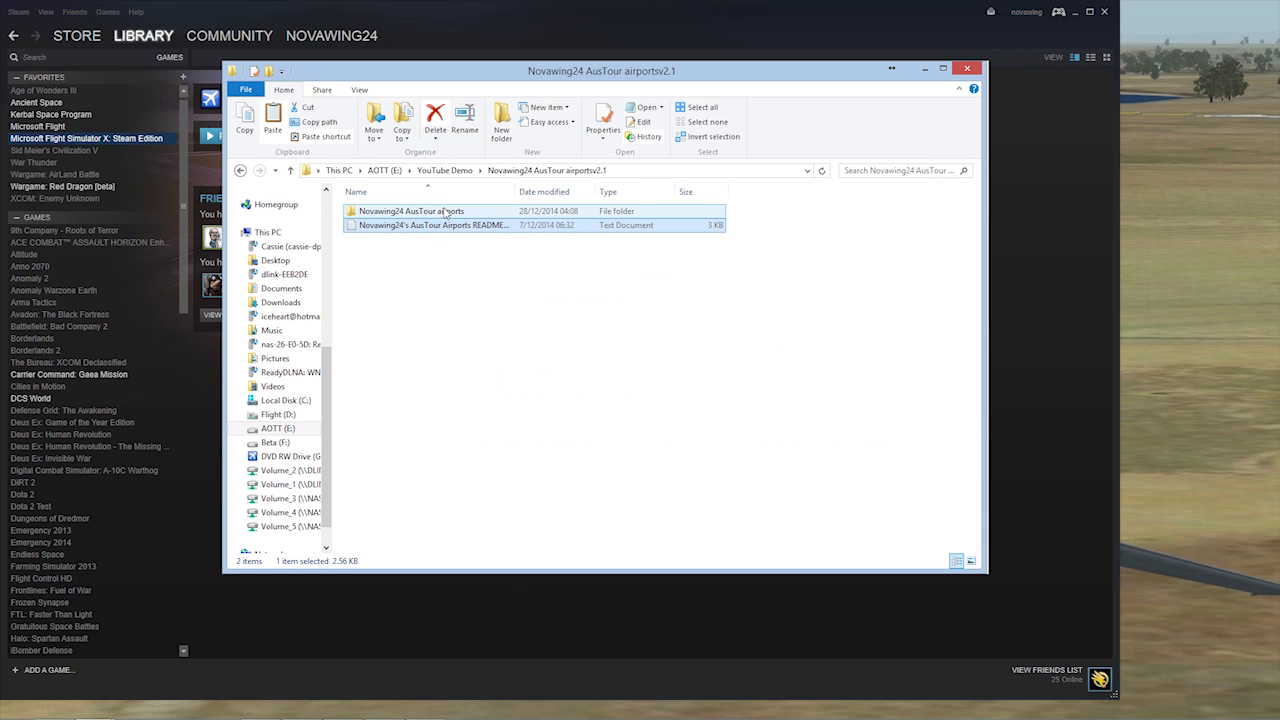
- Check inside the Novawing24 AusTour airports folder, go back up and copy the whole folder
double_click(446, 210)
key("BackSpace")
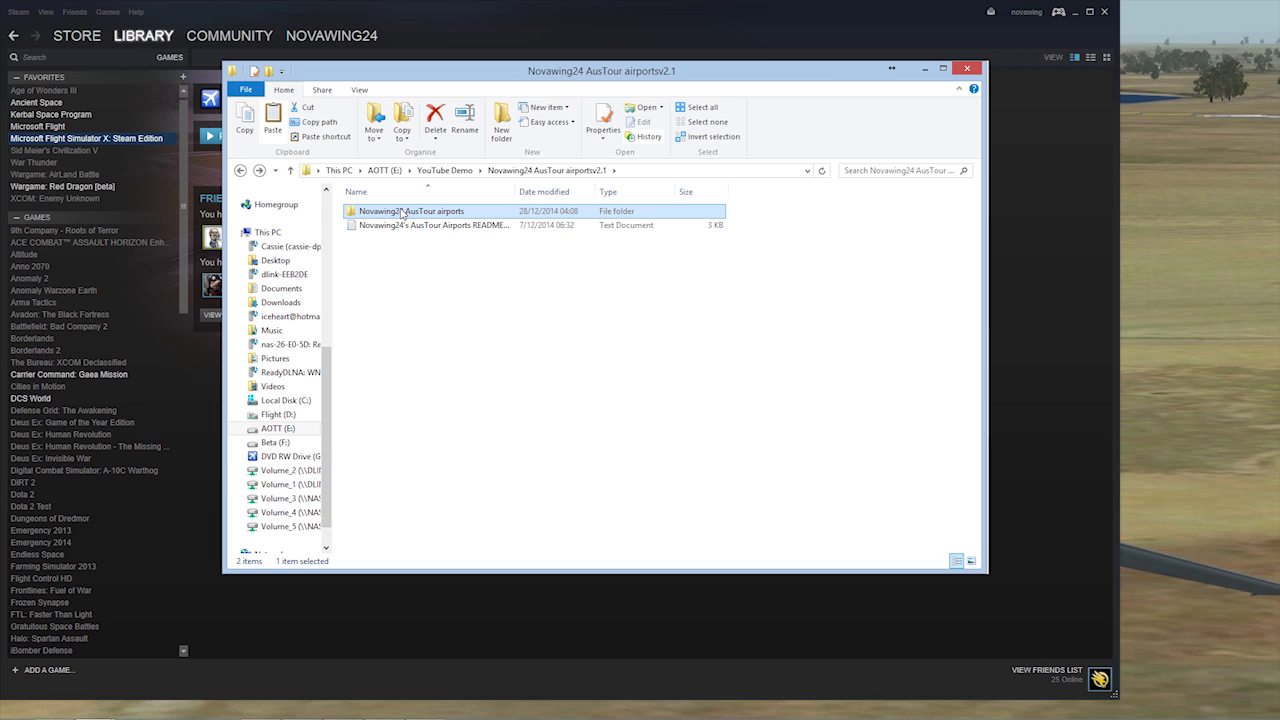
right_click(402, 212)
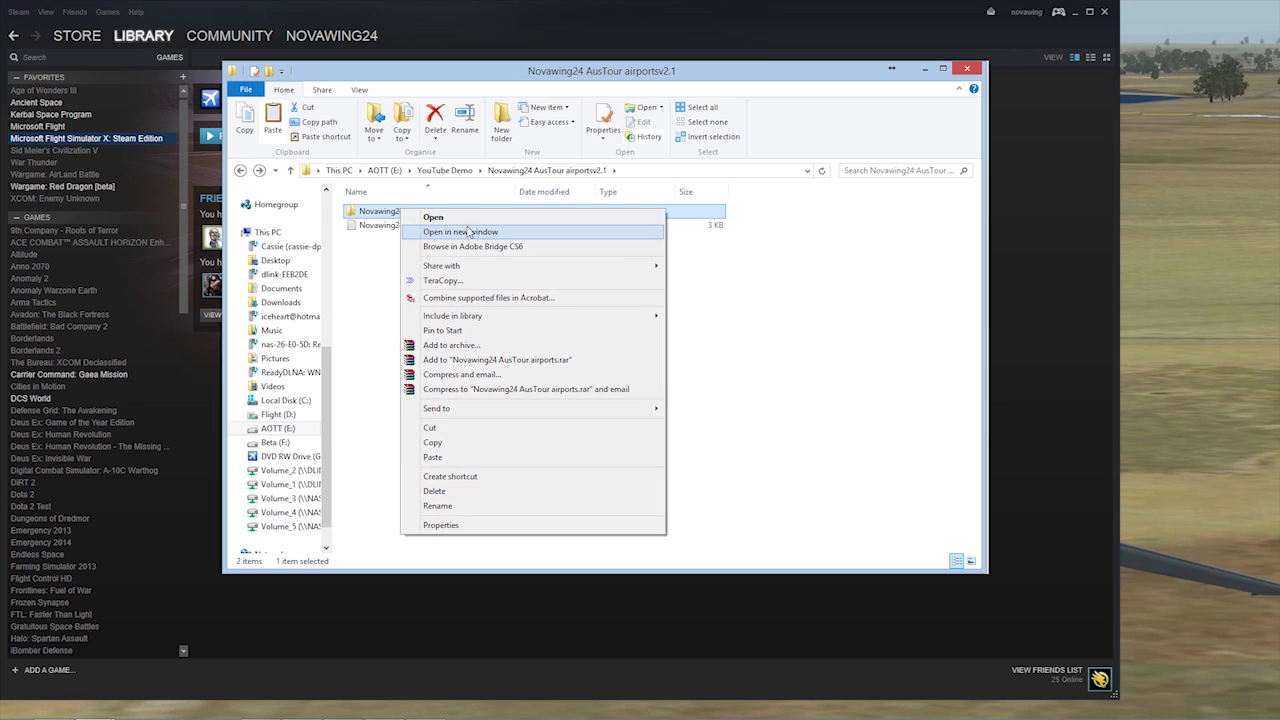
left_click(459, 446)
left_click(355, 327)
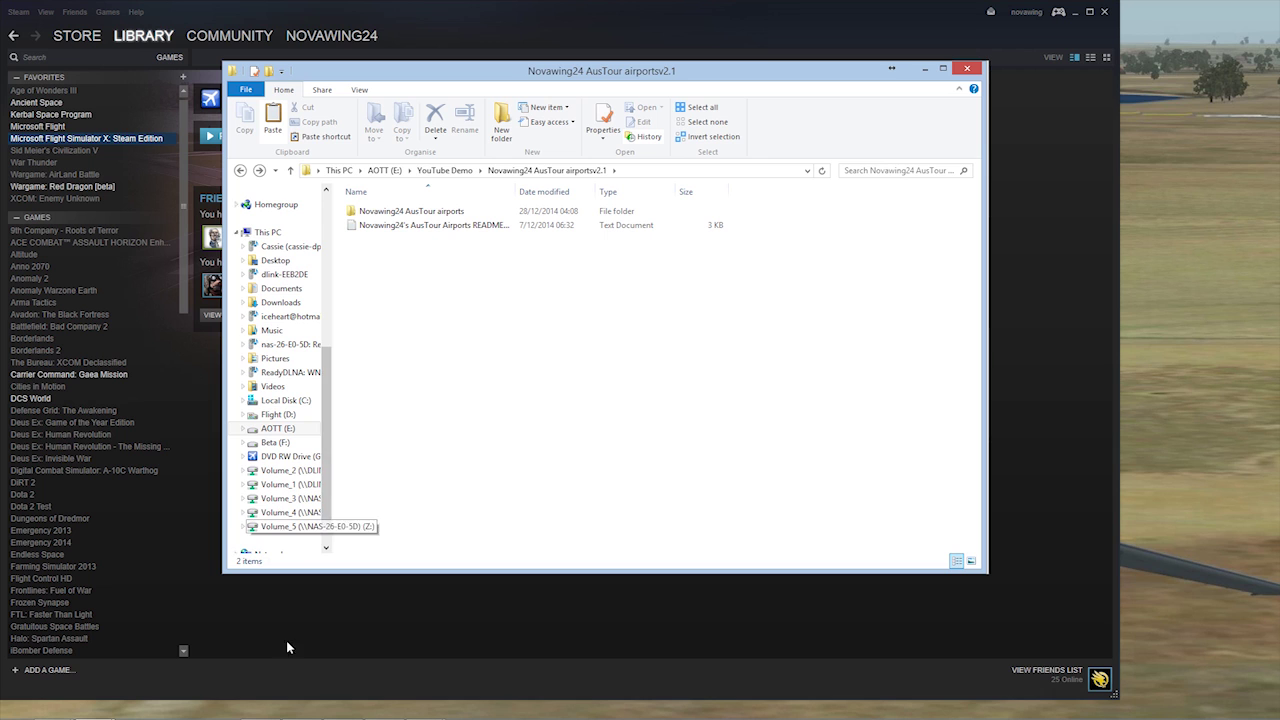
- Switch to the FSX folder window and paste the copied Novawing24 AusTour airports folder into Addon Scenery
mouse_move(196, 712)
mouse_move(93, 706)
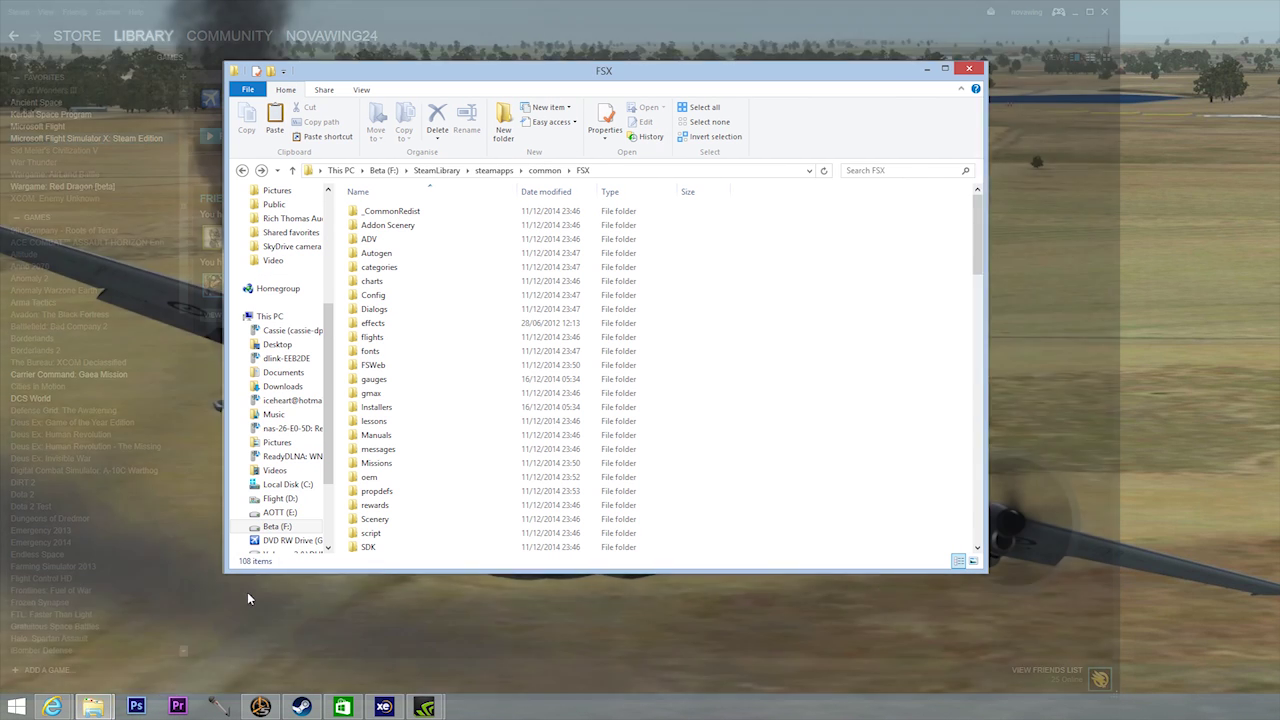
left_click(249, 598)
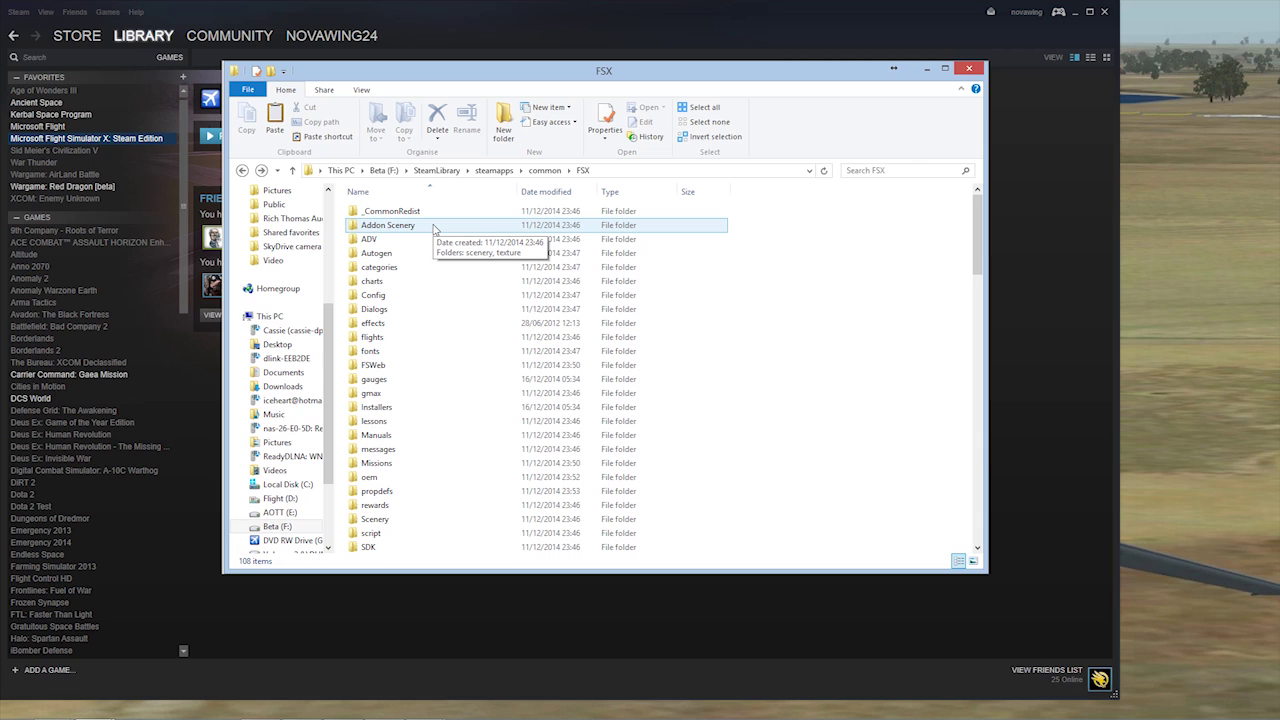
double_click(434, 229)
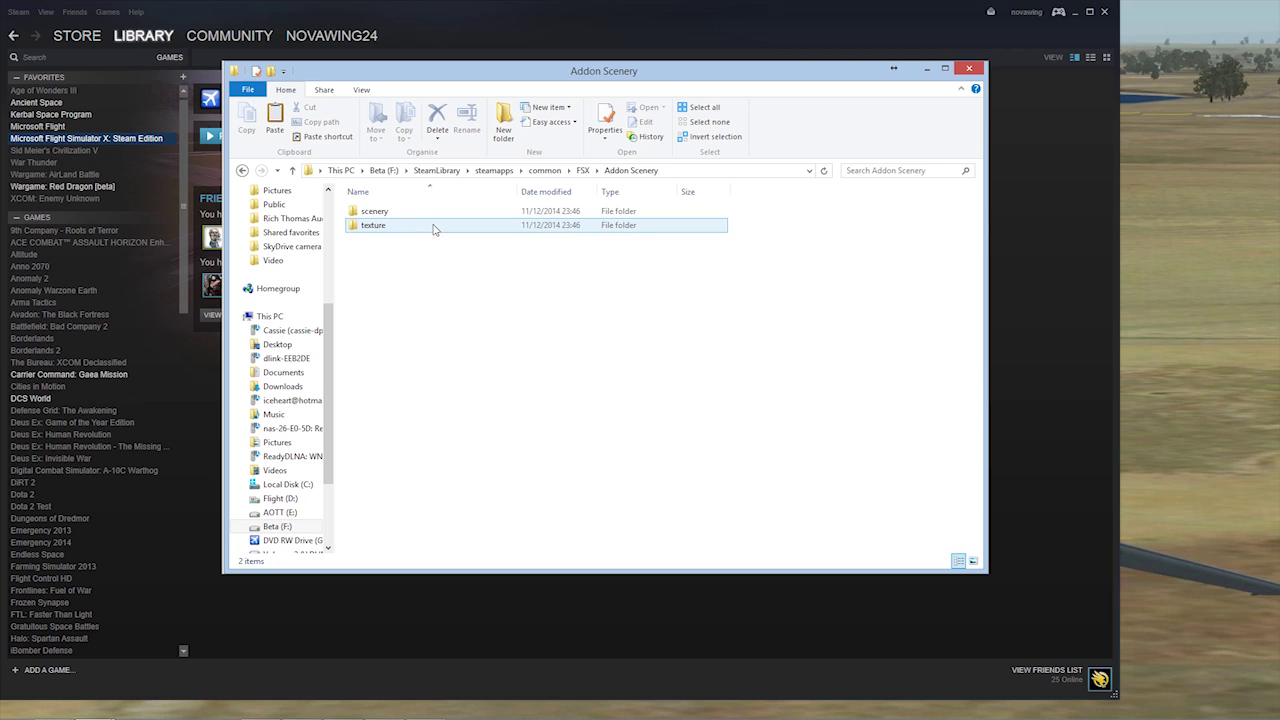
right_click(381, 260)
left_click(640, 304)
key("BackSpace")
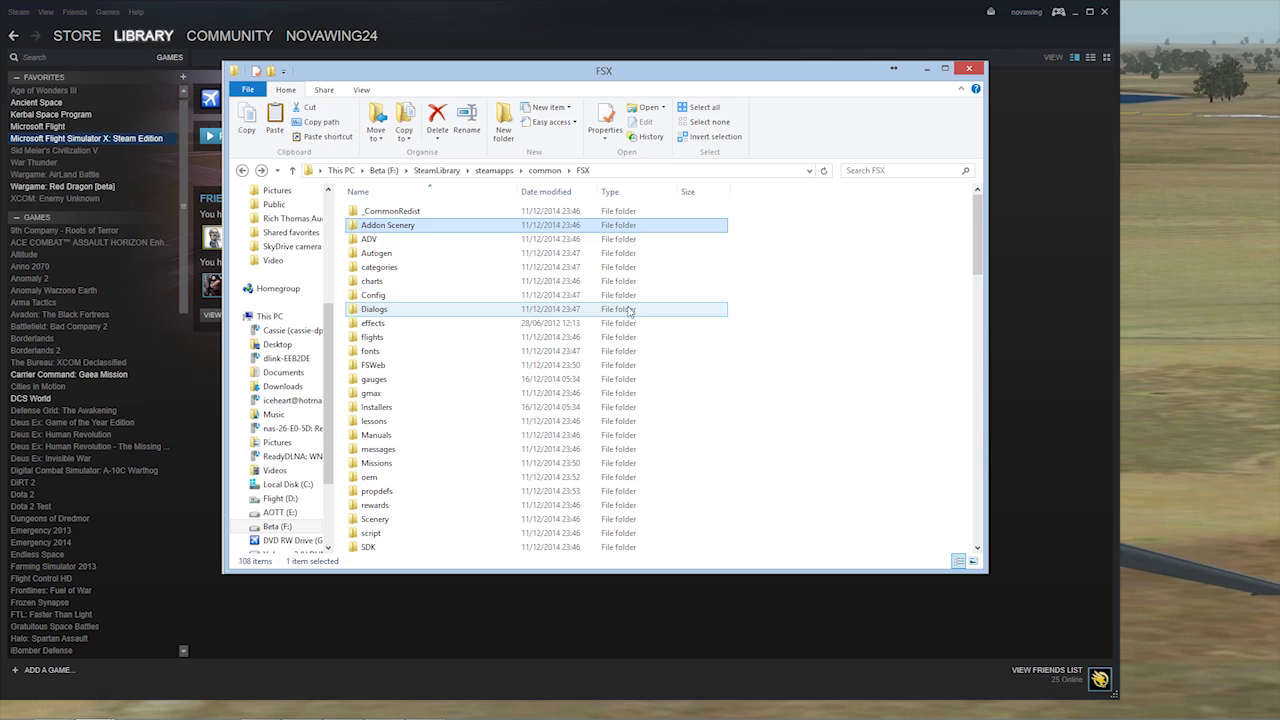
double_click(399, 232)
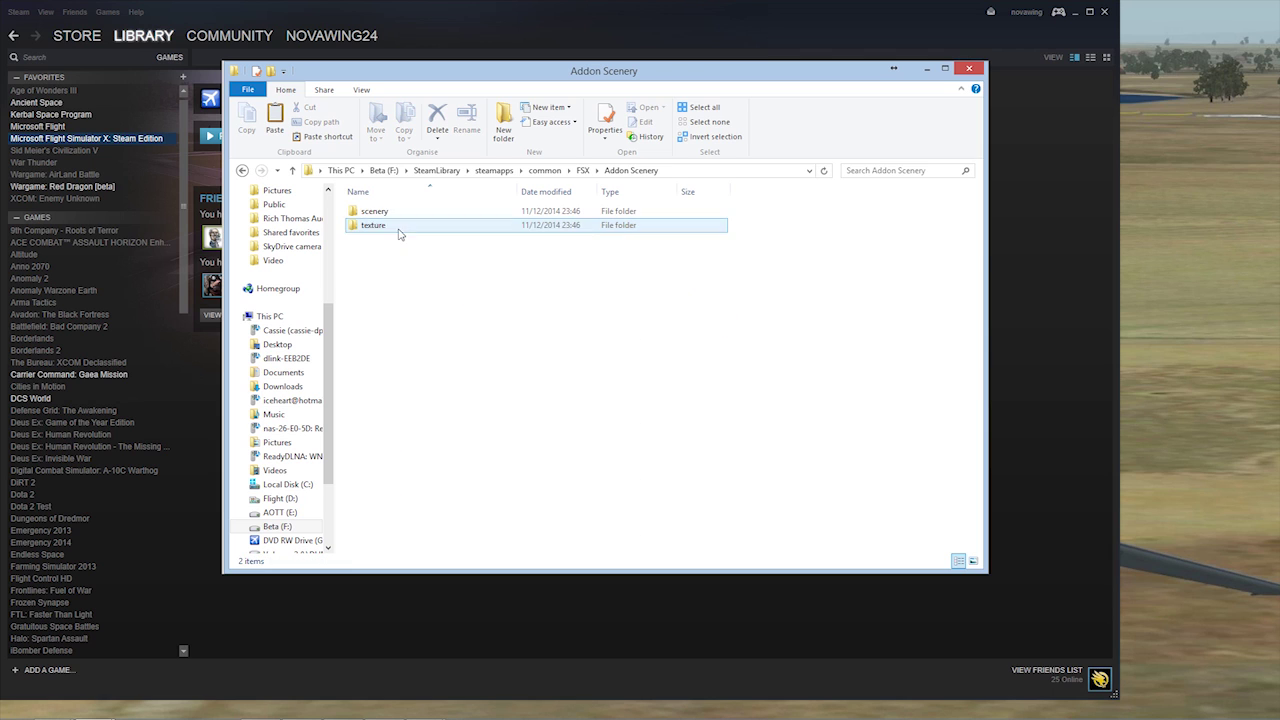
right_click(390, 265)
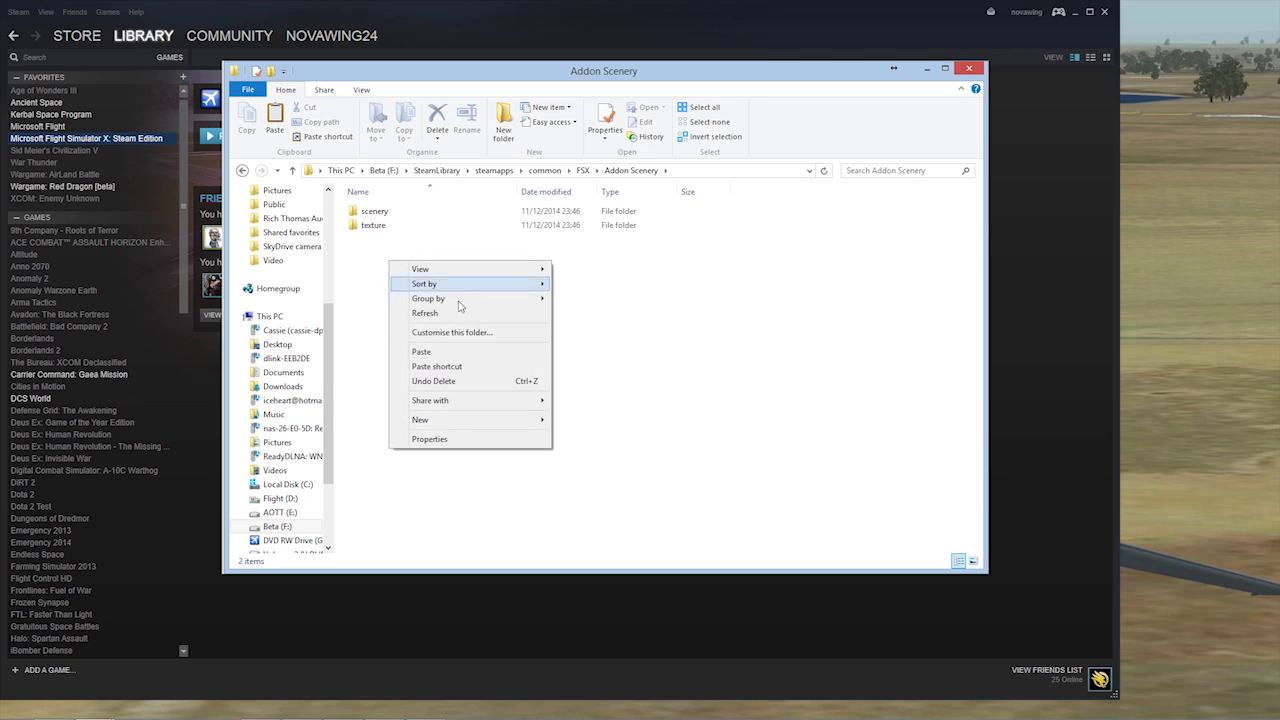
left_click(456, 358)
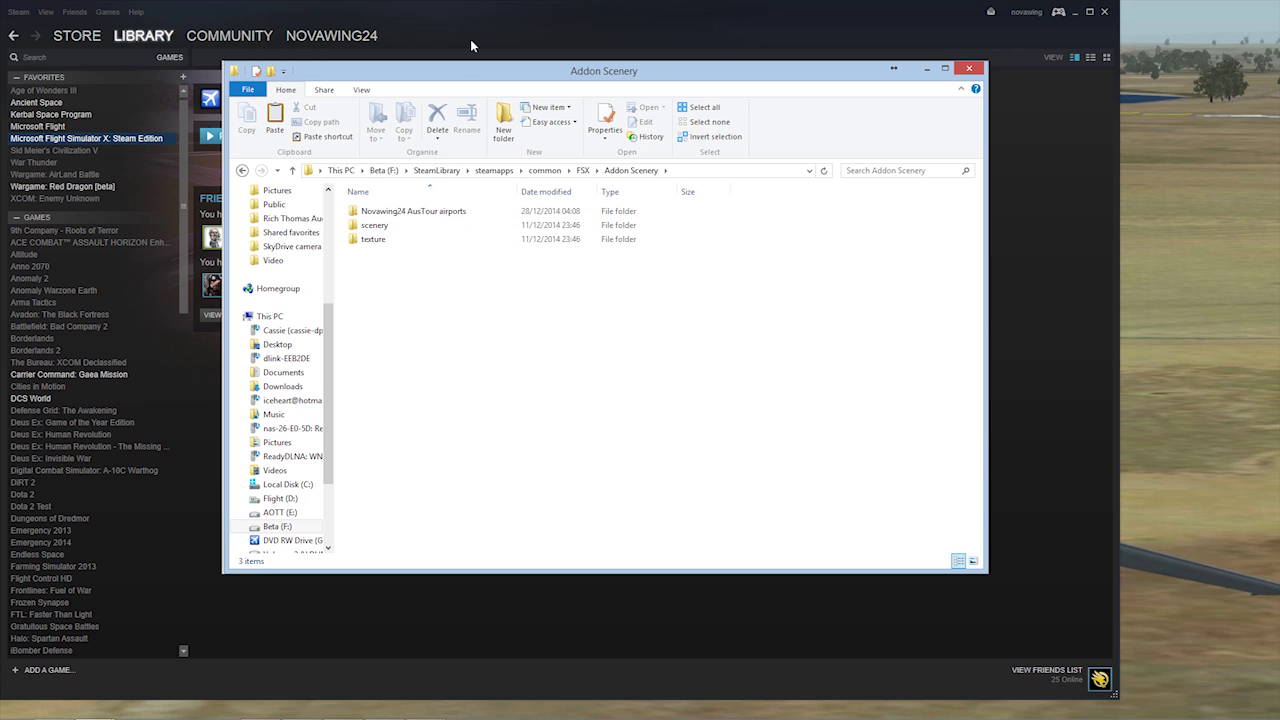
- Switch to the Steam library and launch Microsoft Flight Simulator X: Steam Edition
left_click(475, 12)
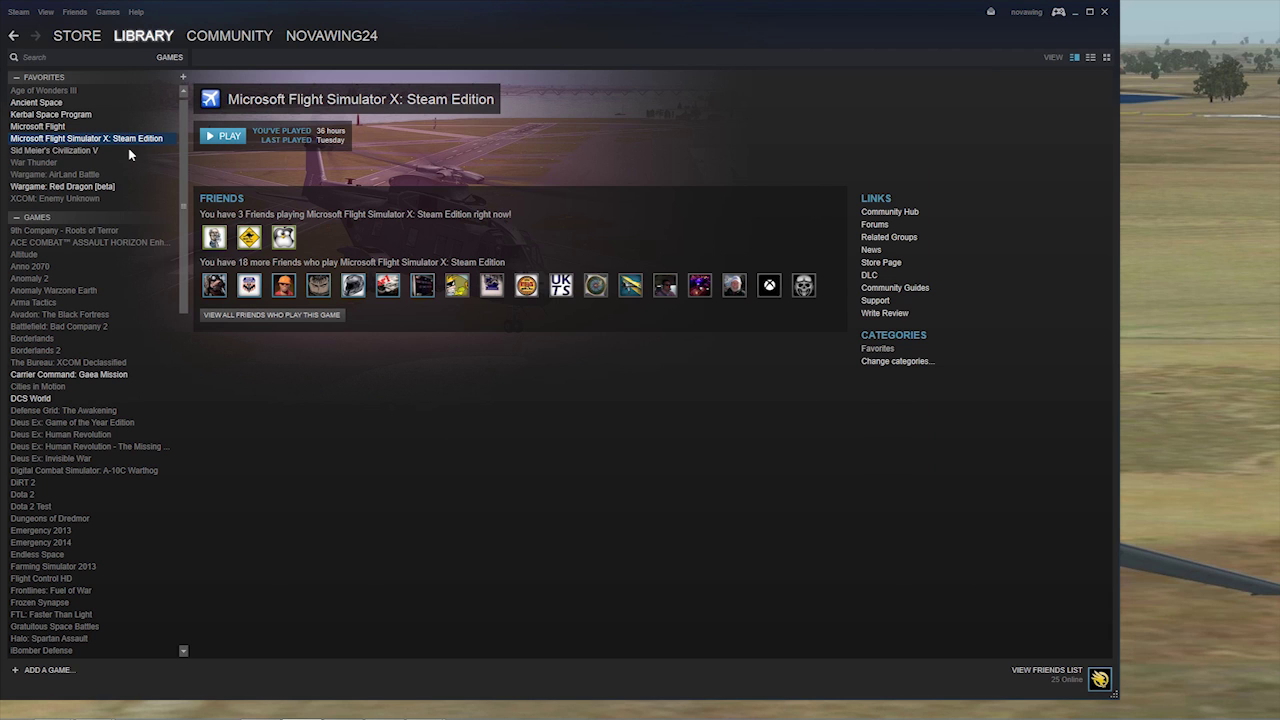
left_click(227, 140)
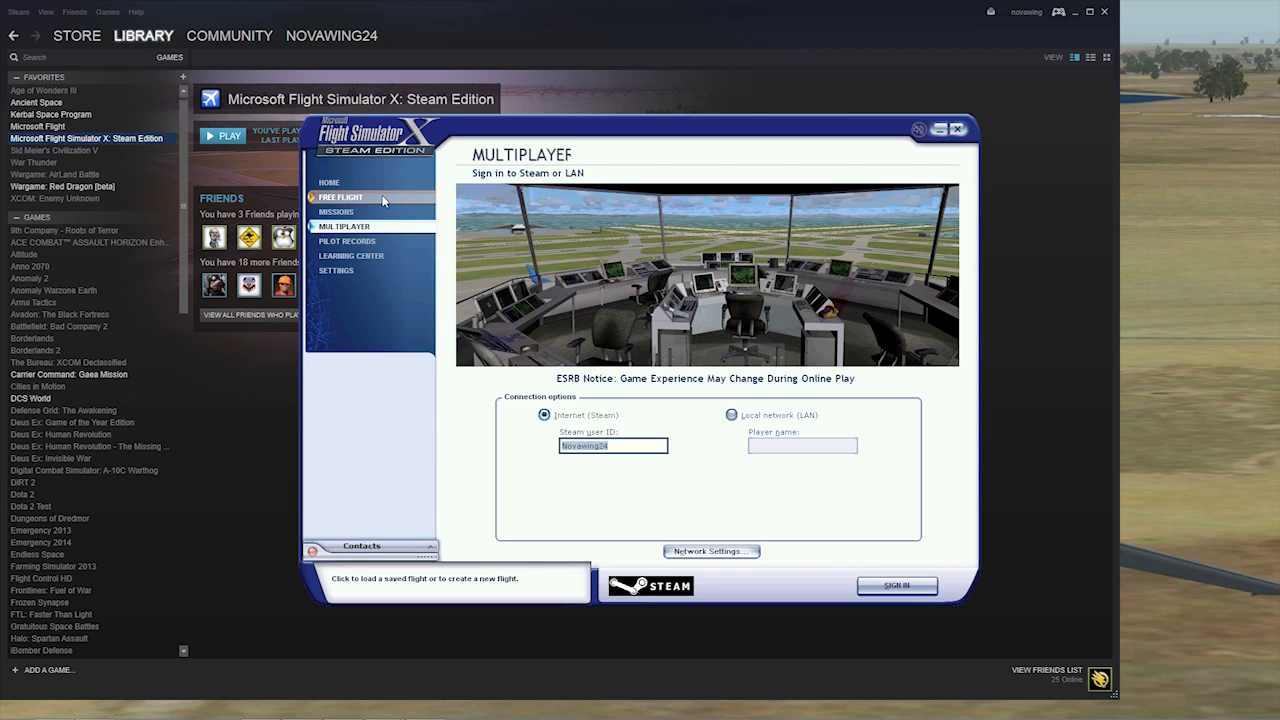
- Open the Free Flight aircraft selection, view the details of the Basler BT-67 AC47T Fantasma 20 anos, and close them without changes
left_click(382, 199)
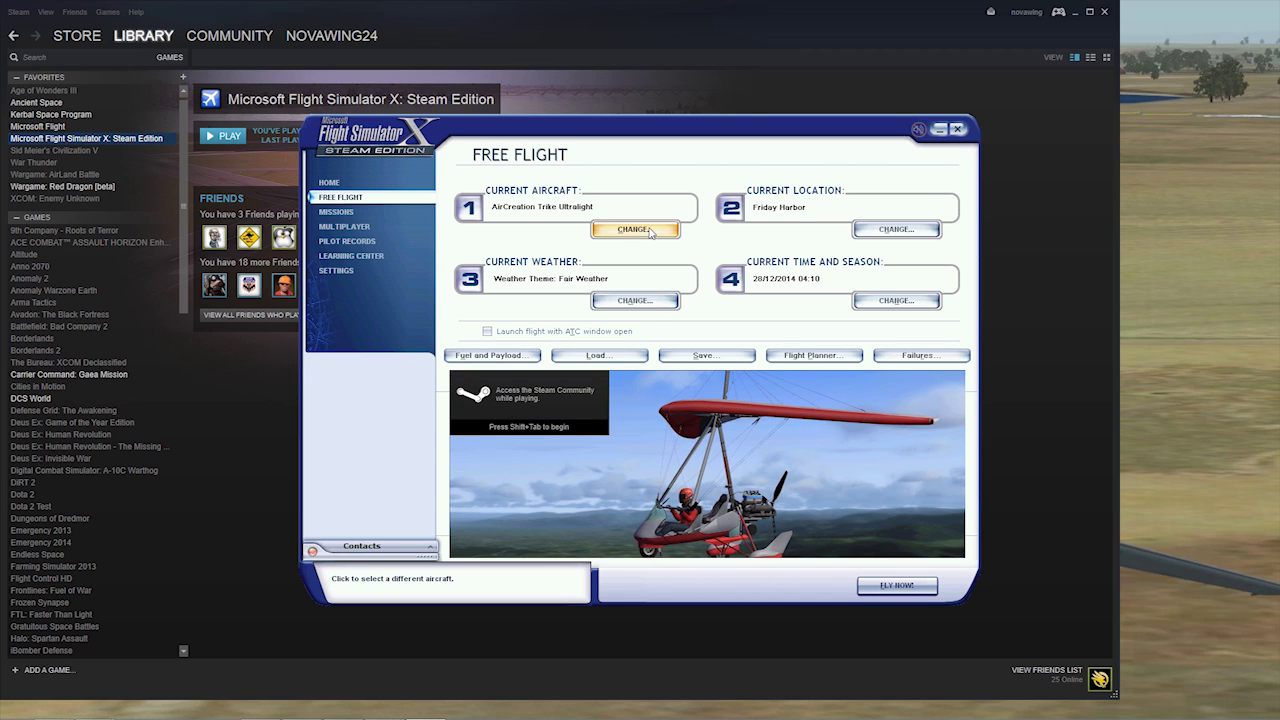
left_click(648, 230)
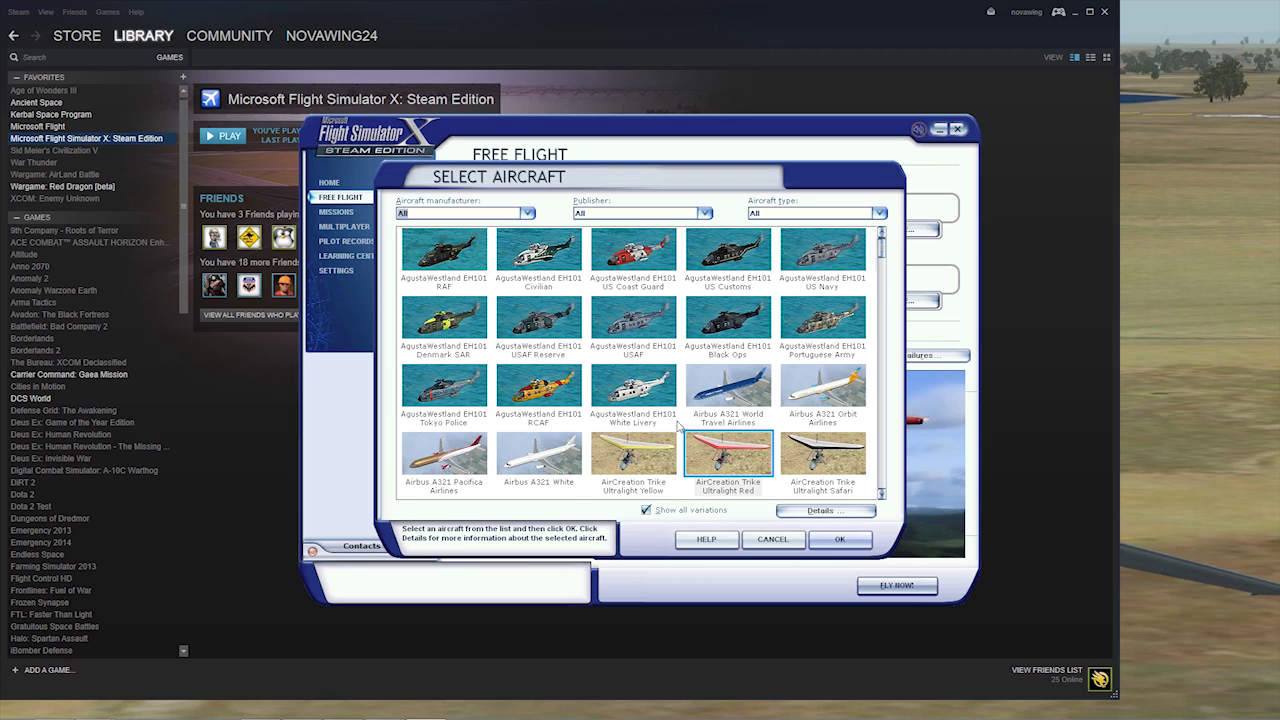
left_click(683, 365)
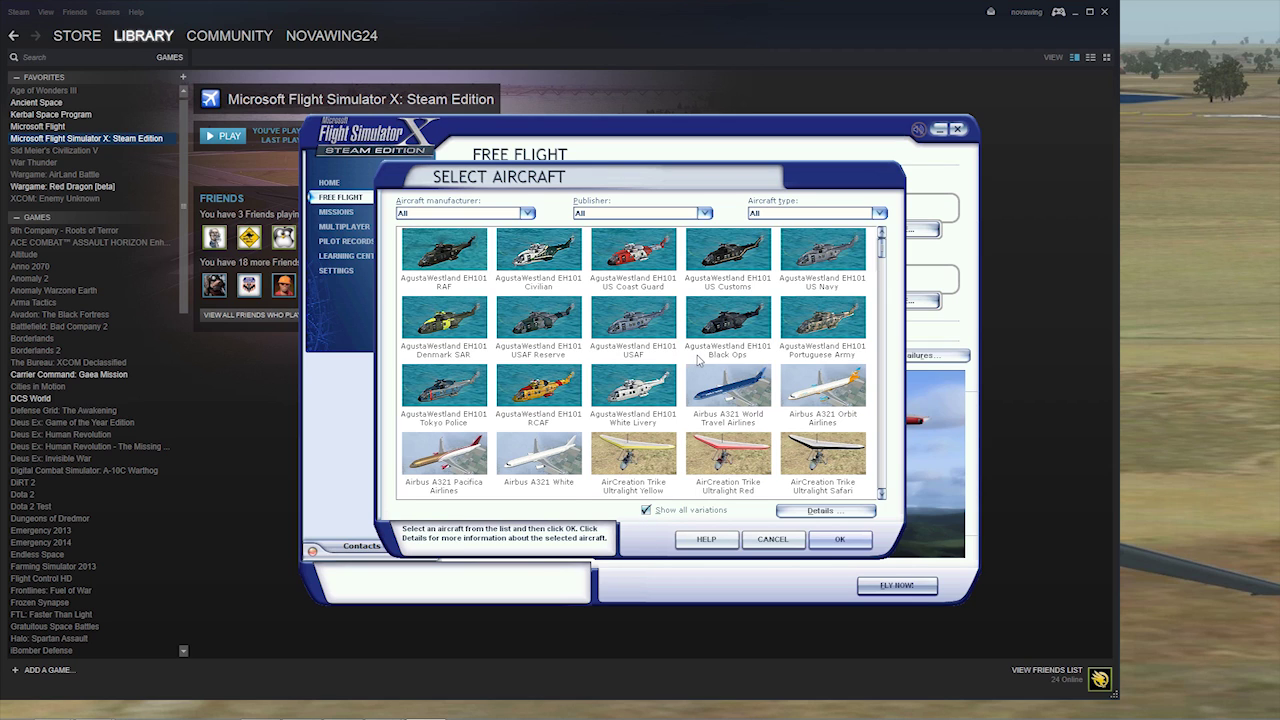
scroll(690, 362, "down", 3)
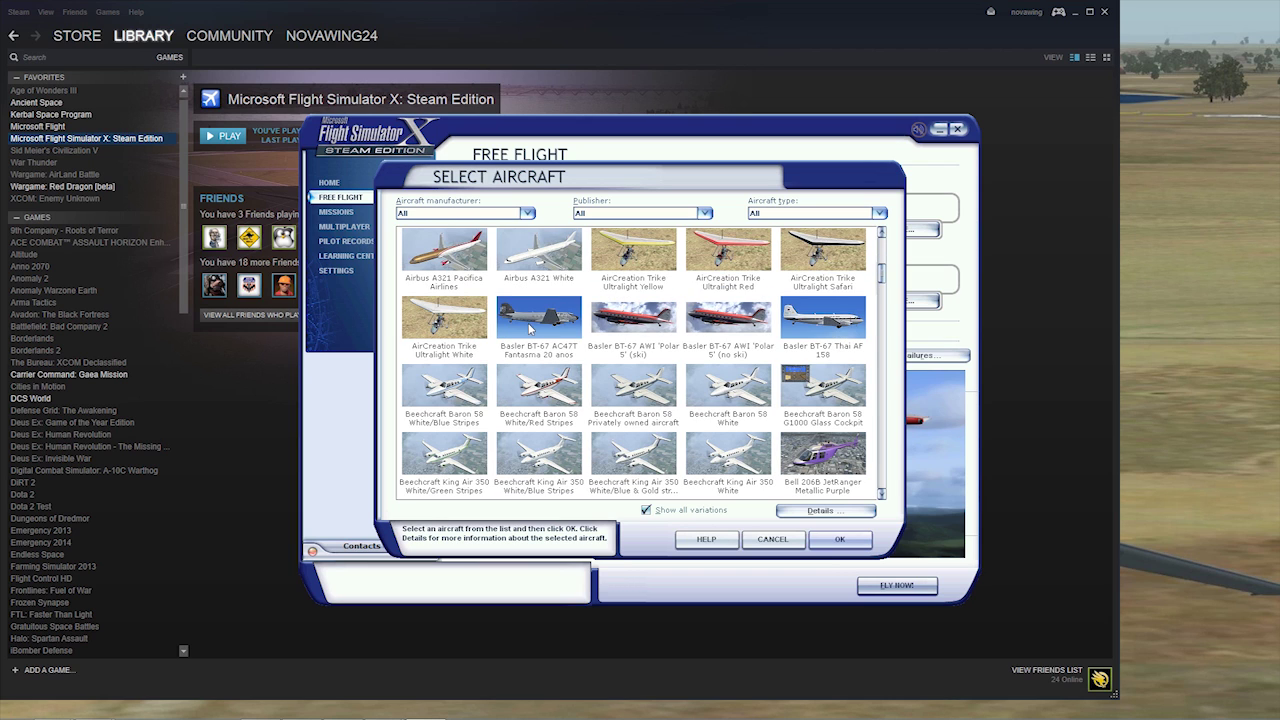
left_click(528, 319)
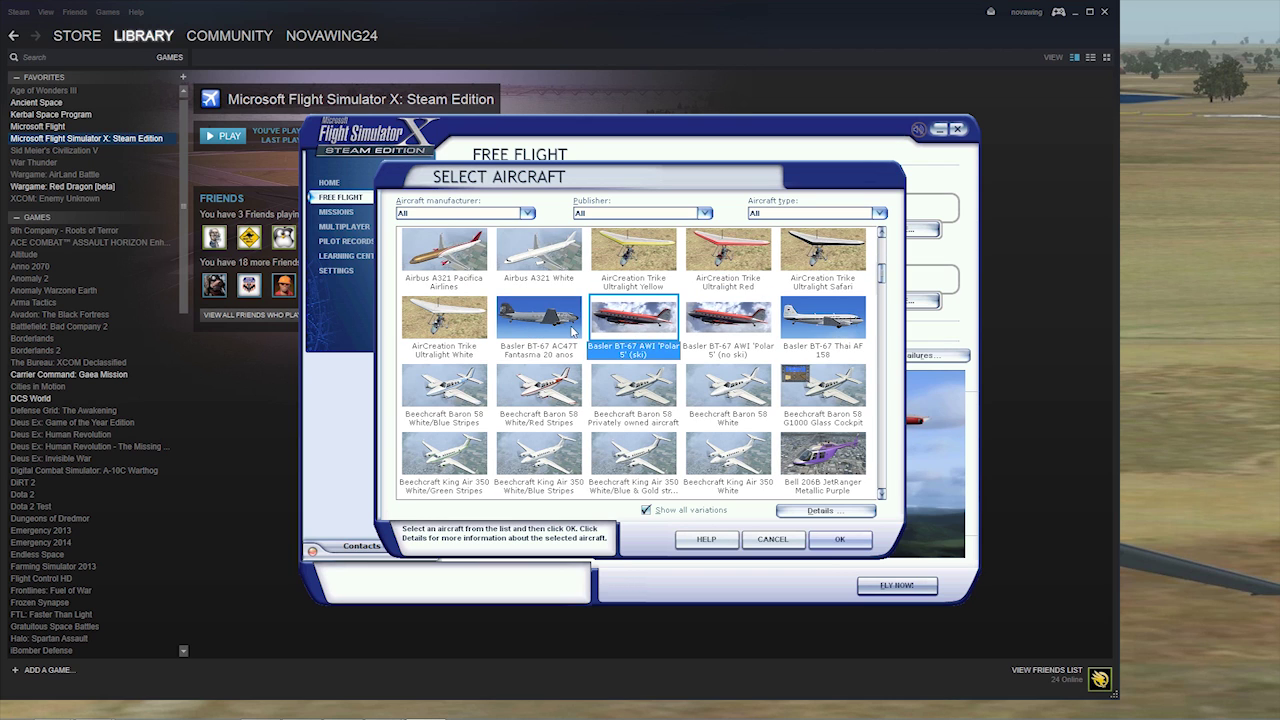
left_click(825, 511)
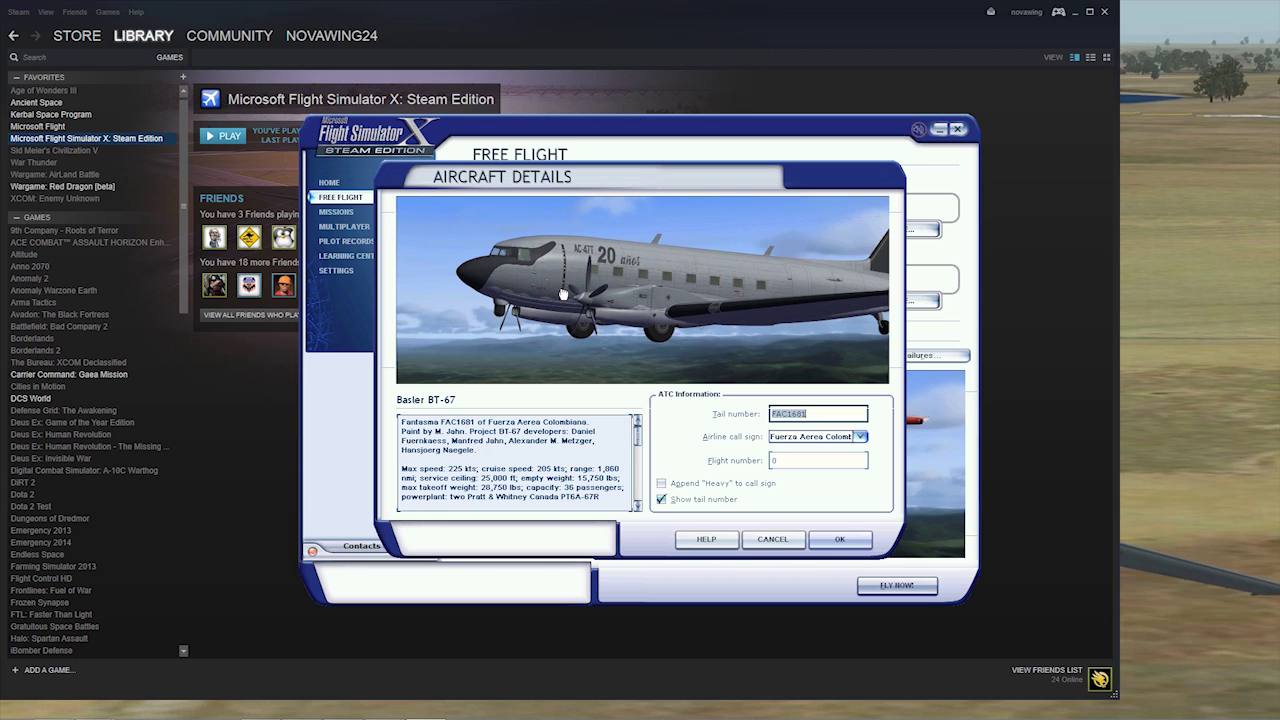
left_click(772, 540)
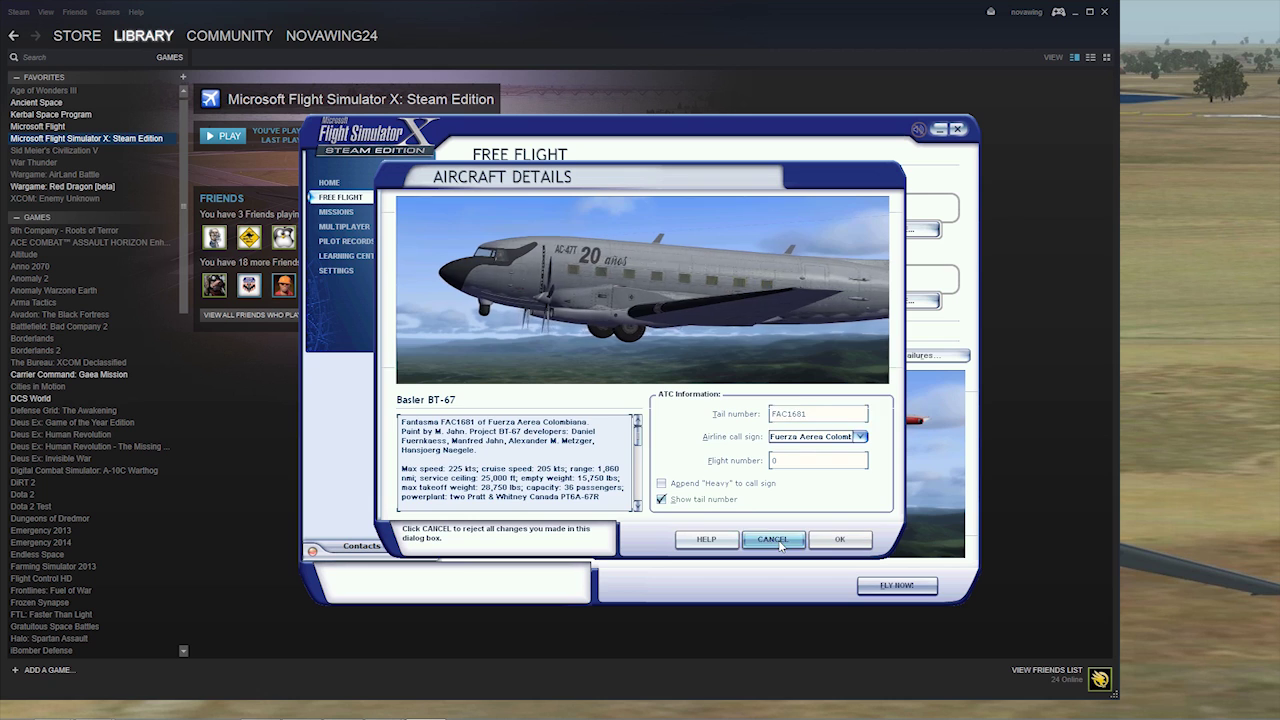
- Find the Boeing T-45C Goshawk U.S.Navy 165469/F601, inspect its details and rotate its preview, and close the details without changes
left_click(695, 347)
scroll(683, 365, "down", 6)
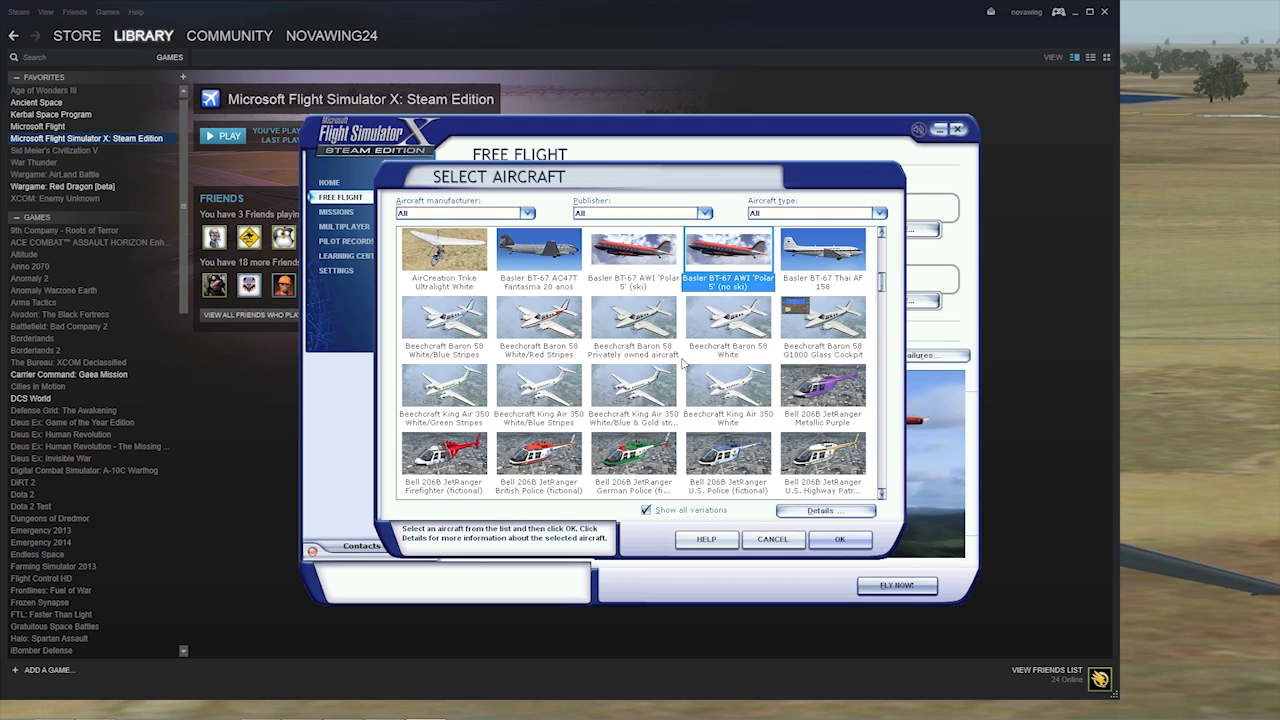
scroll(676, 362, "down", 10)
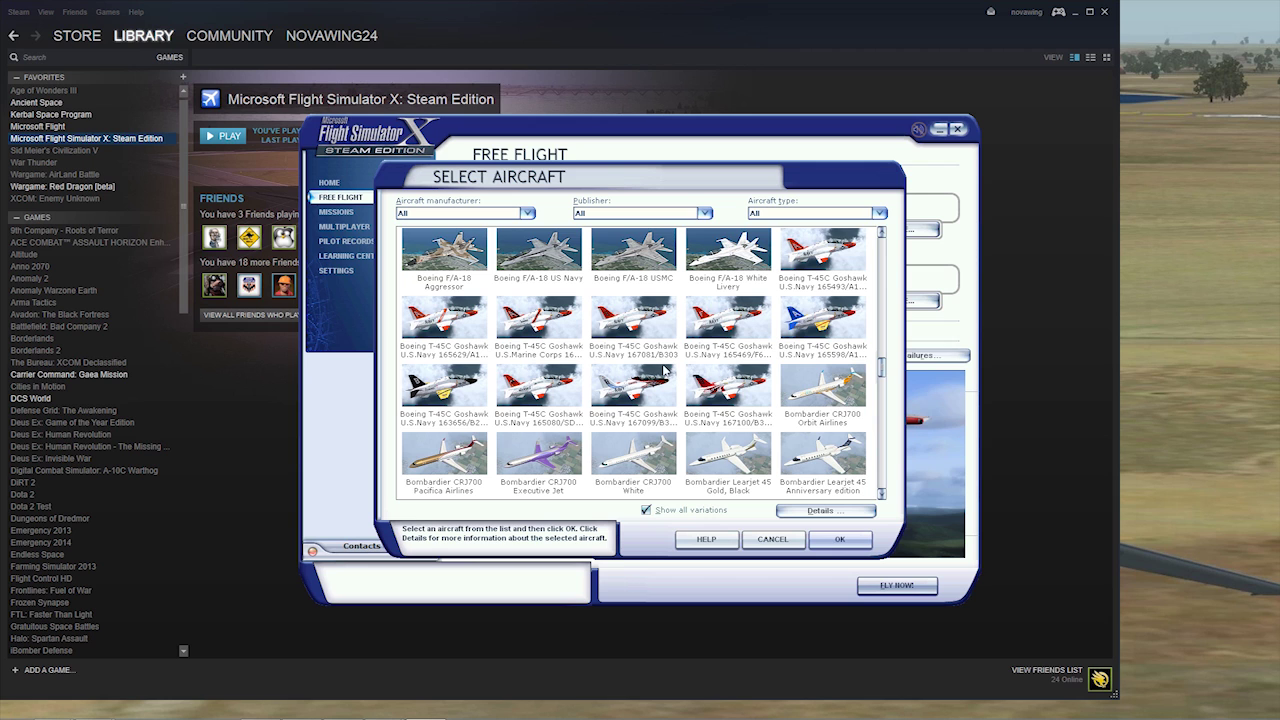
left_click(724, 328)
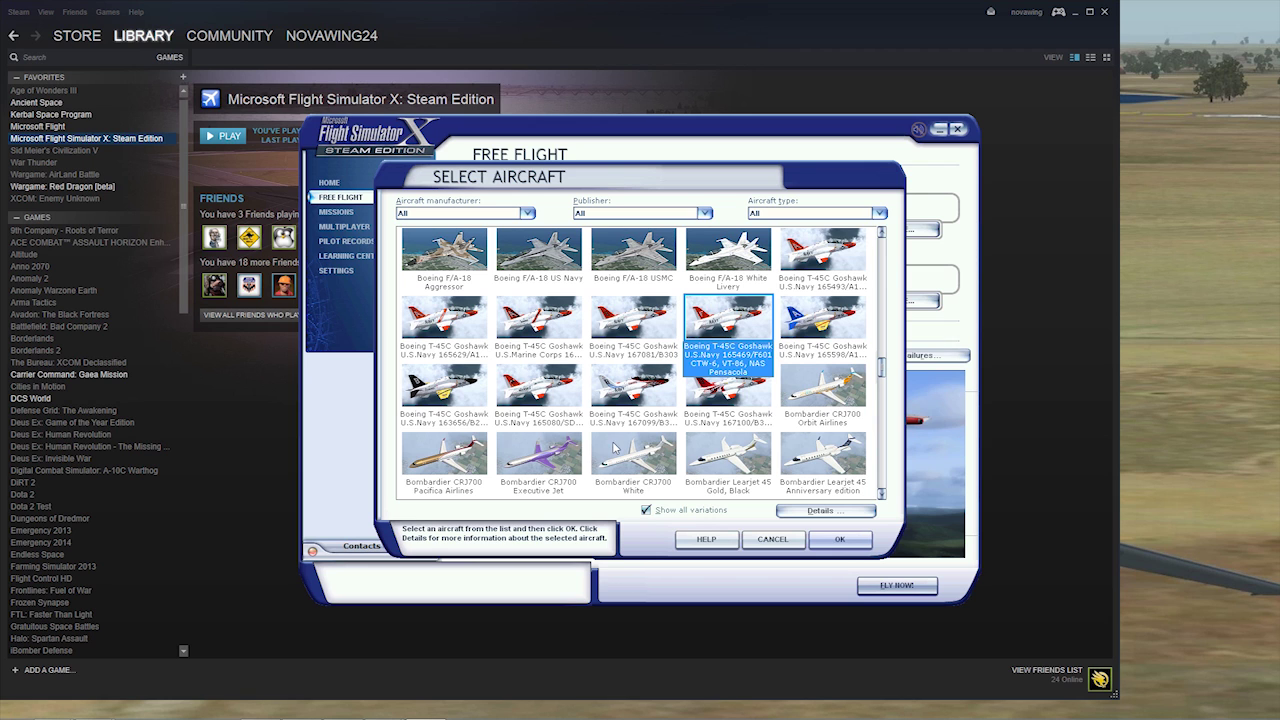
left_click(818, 511)
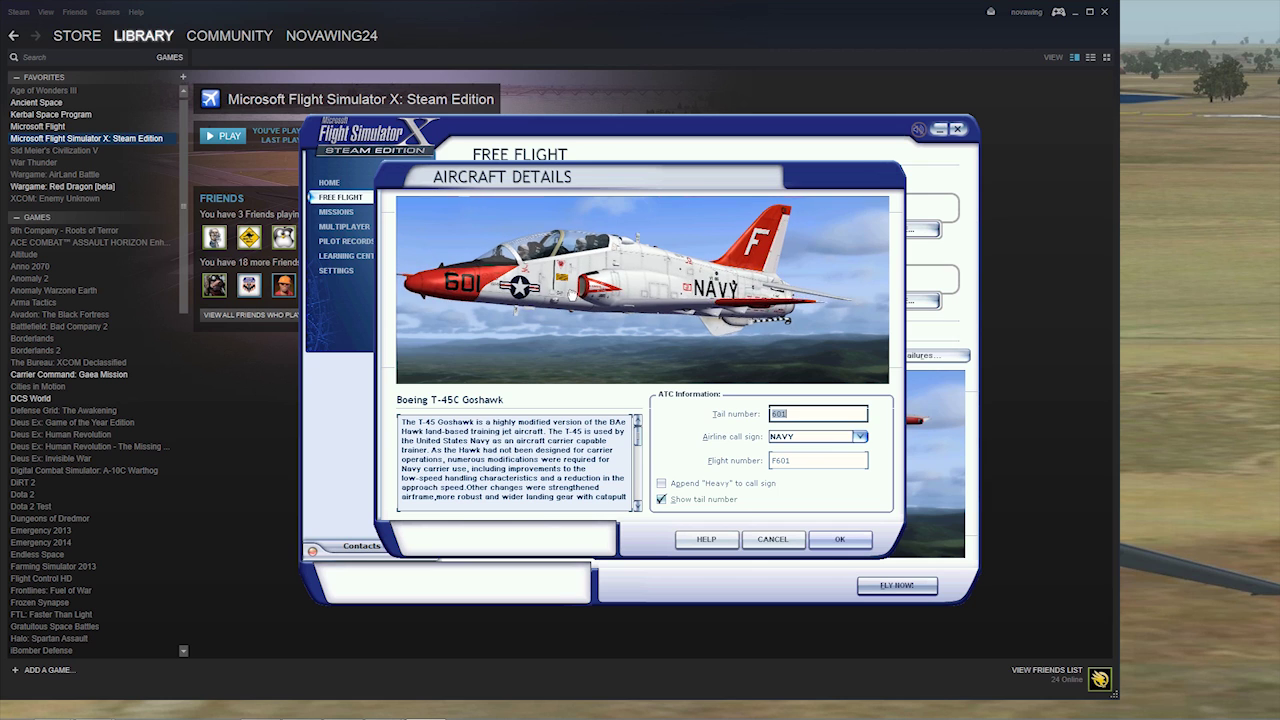
left_click_drag(500, 292, 577, 288)
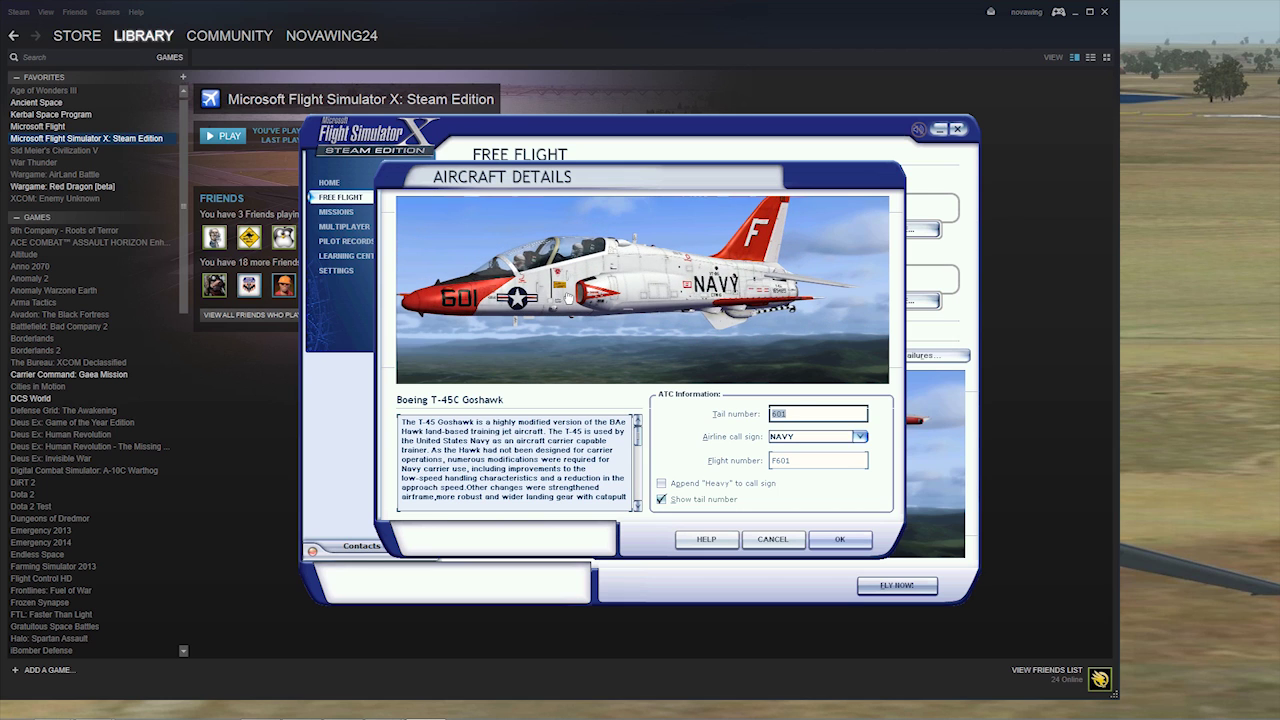
left_click(786, 544)
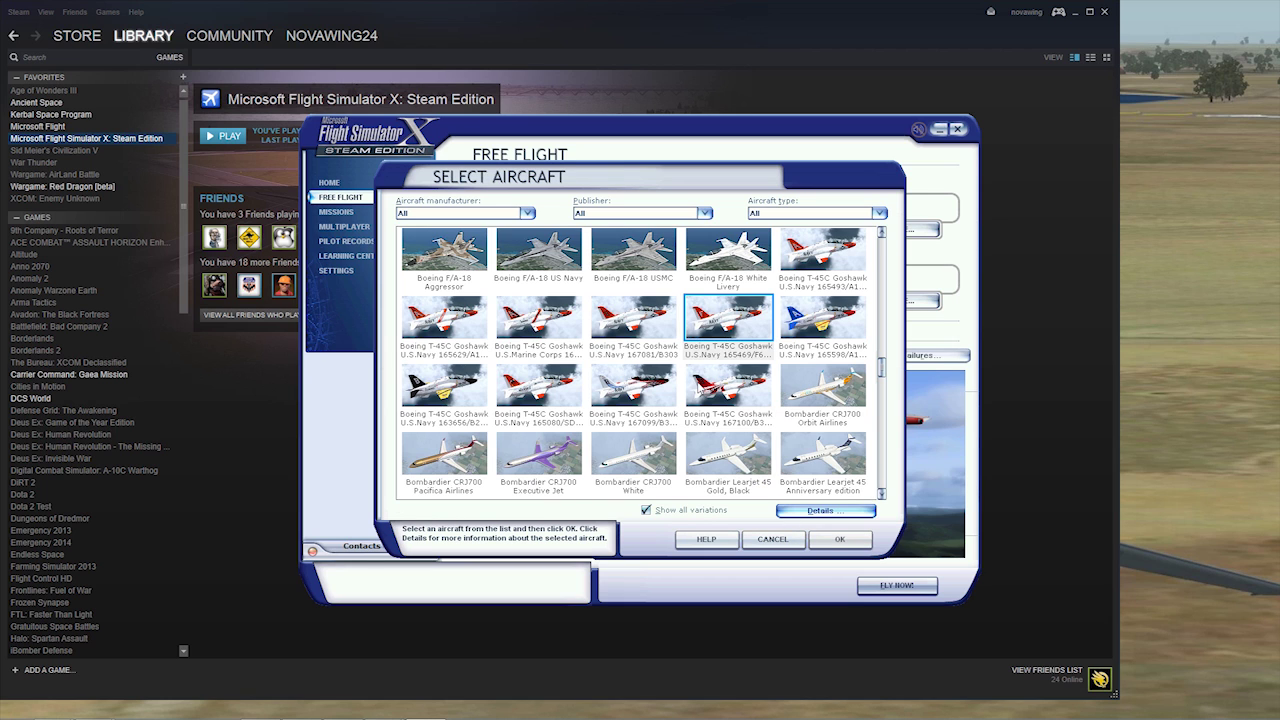
- Browse the T-45C Goshawk liveries and set the U.S.Navy 163656/B200 CoNA variation as the current aircraft
left_click(726, 390)
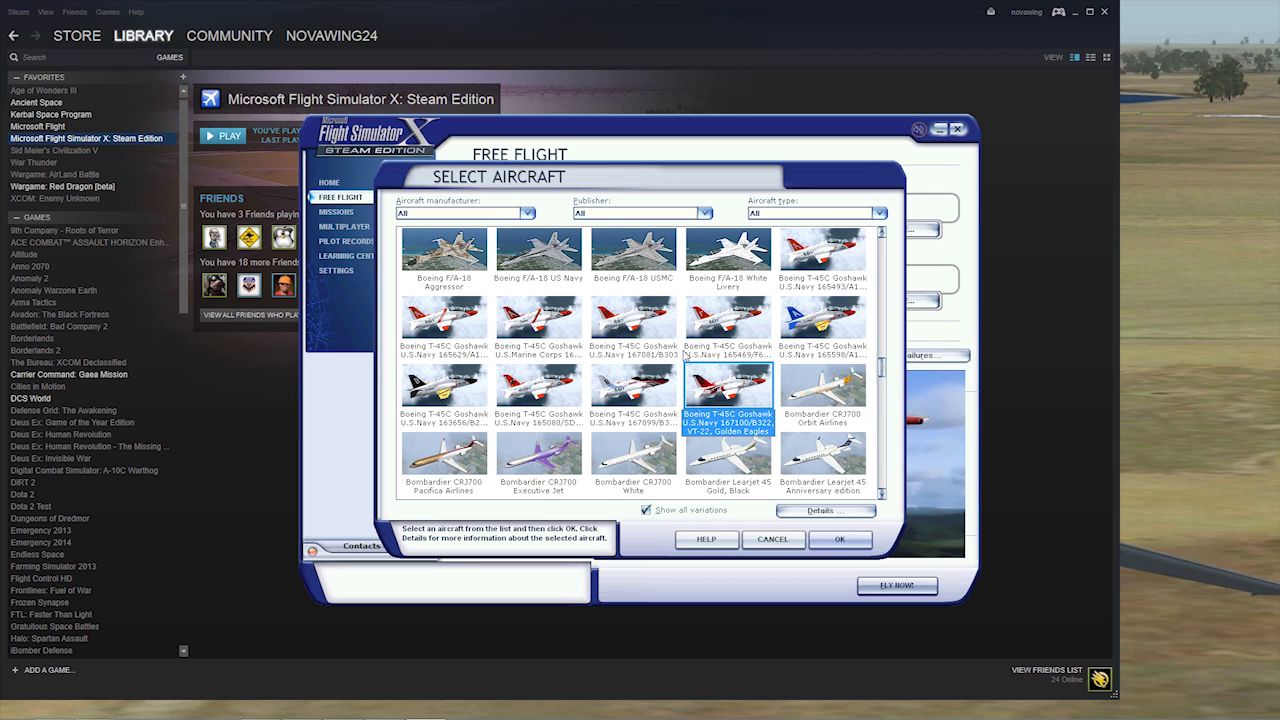
scroll(678, 344, "down", 2)
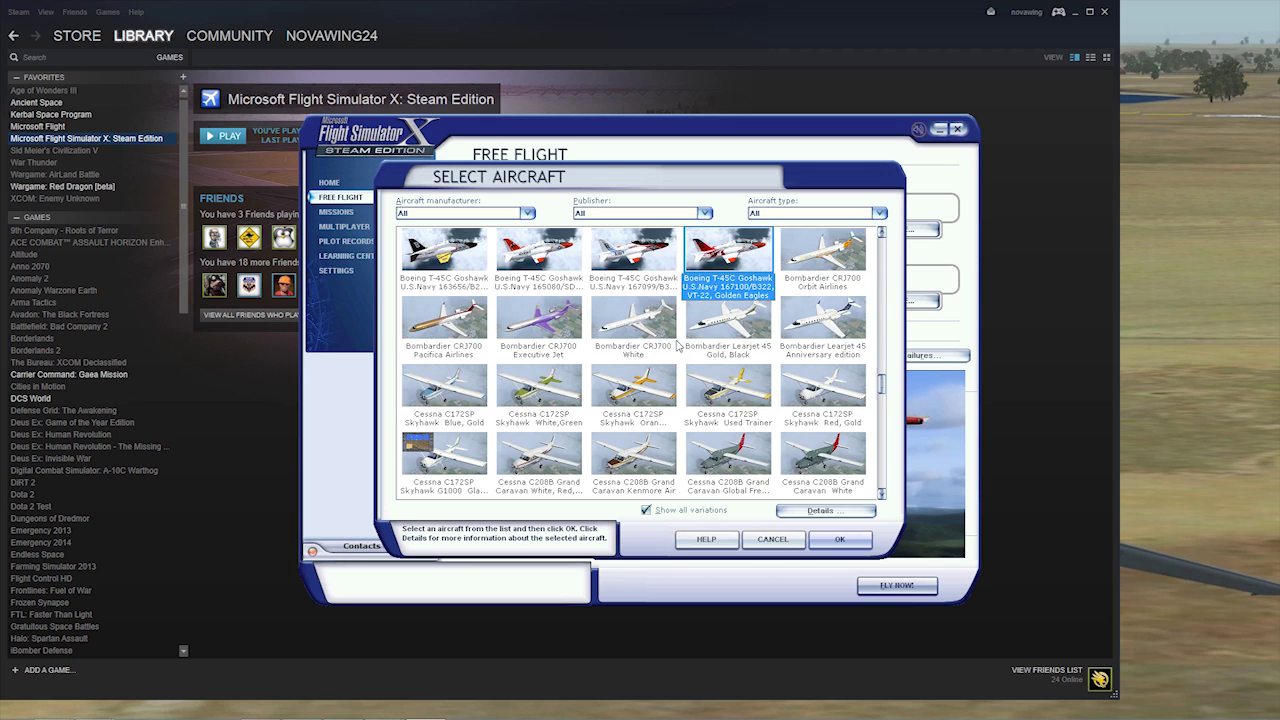
scroll(678, 344, "up", 2)
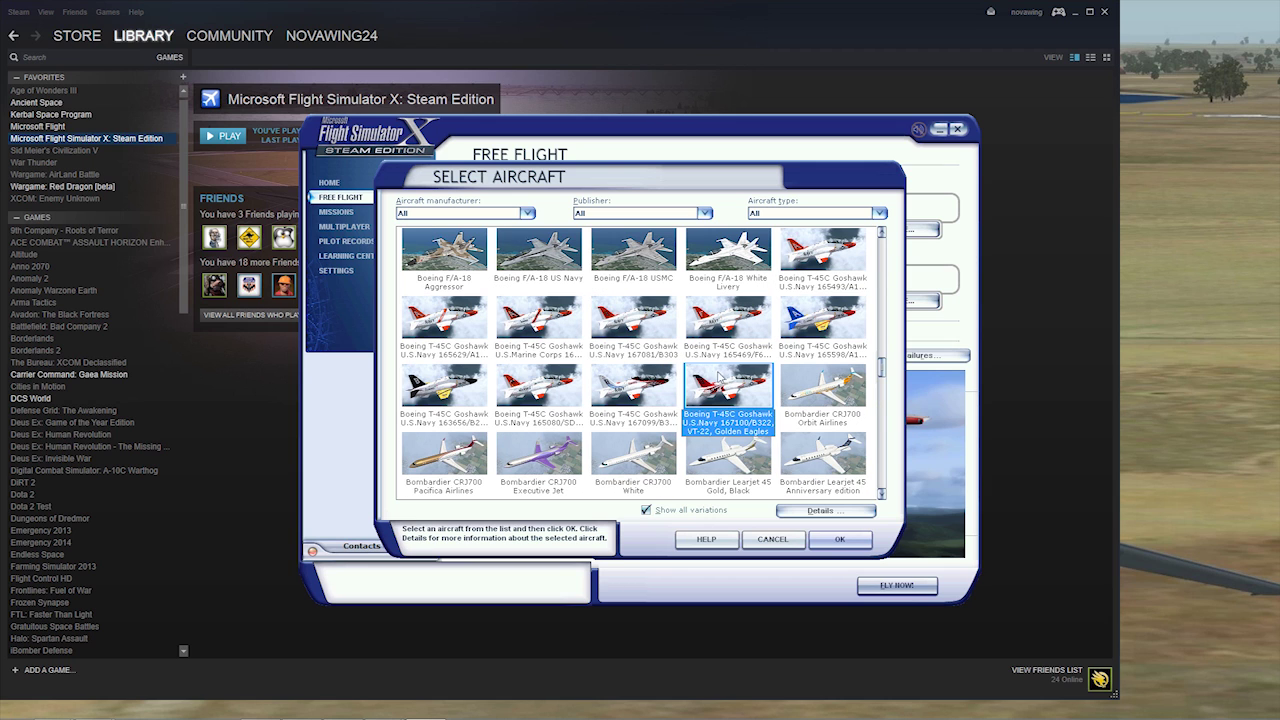
left_click(443, 393)
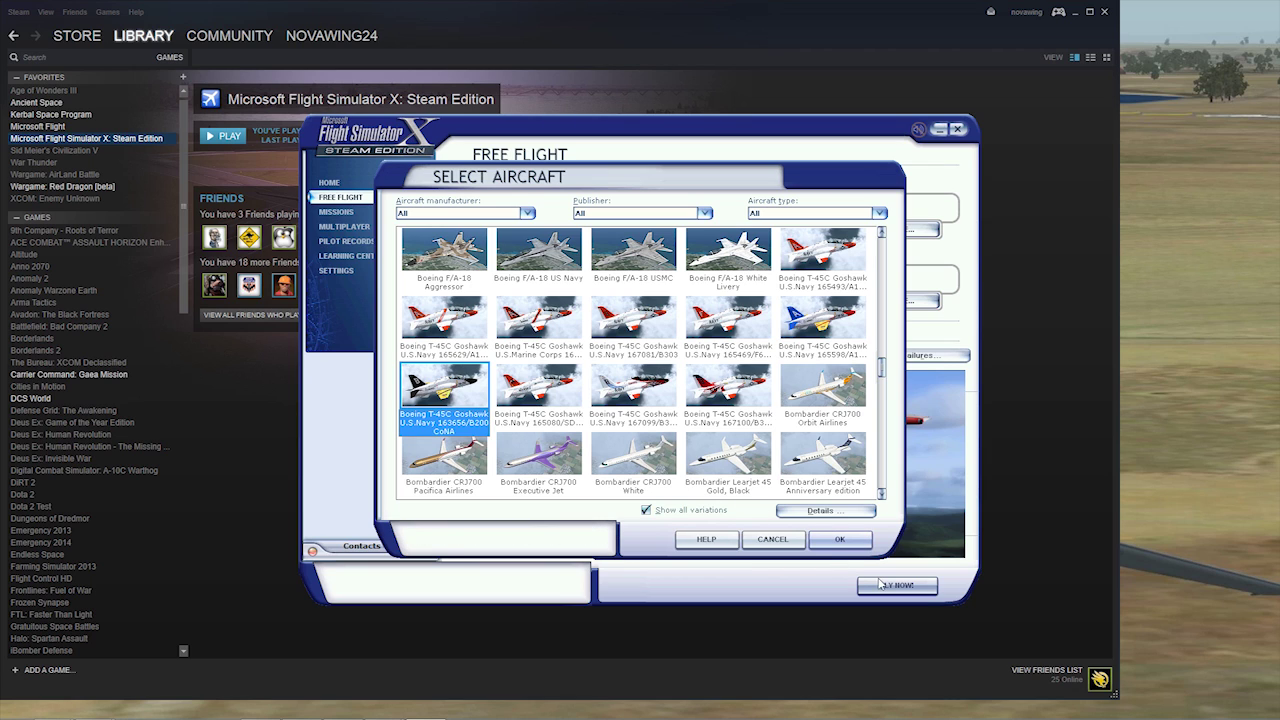
left_click(840, 540)
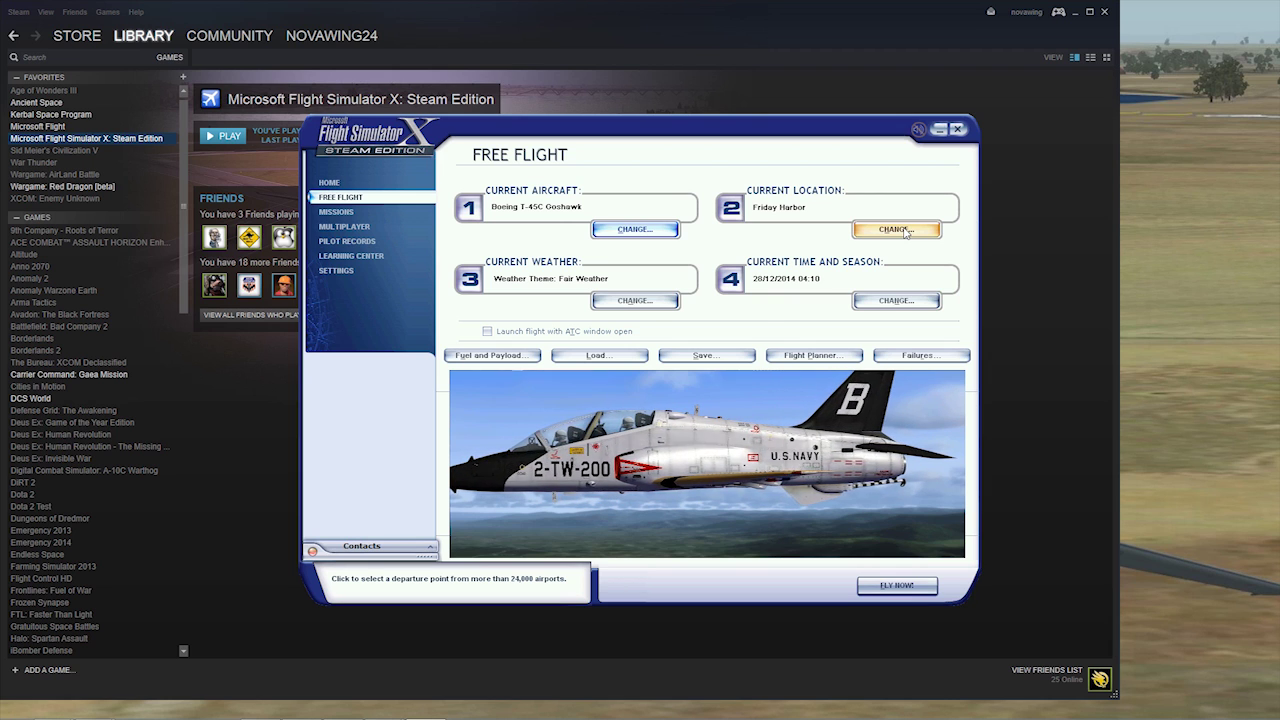
- Open the airport selection for the current location, ready to search by airport ID
left_click(896, 230)
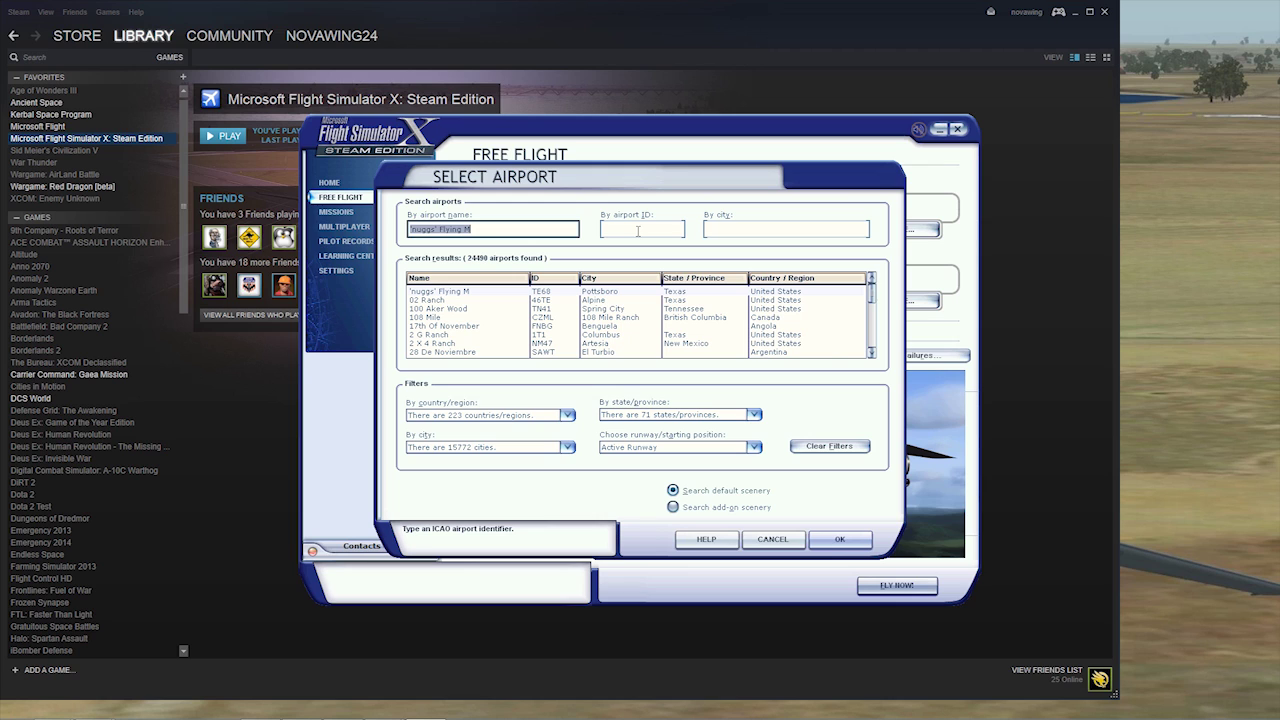
left_click(637, 231)
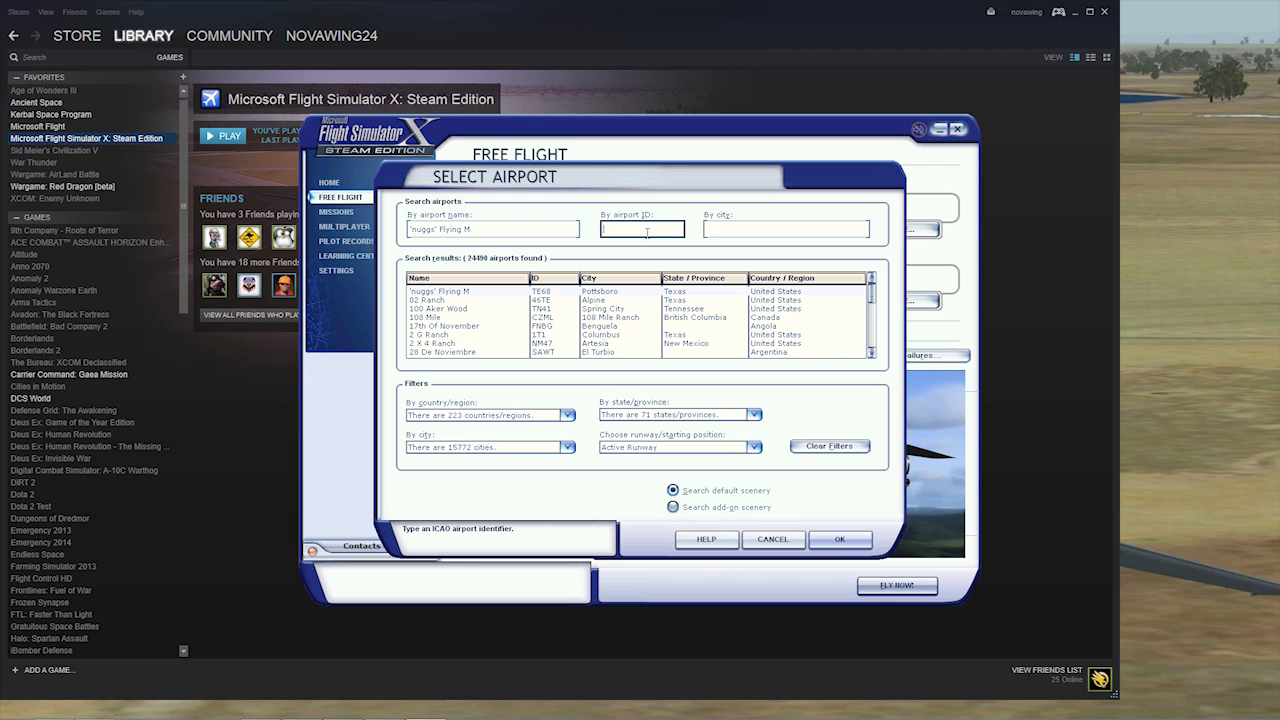
type("ysr")
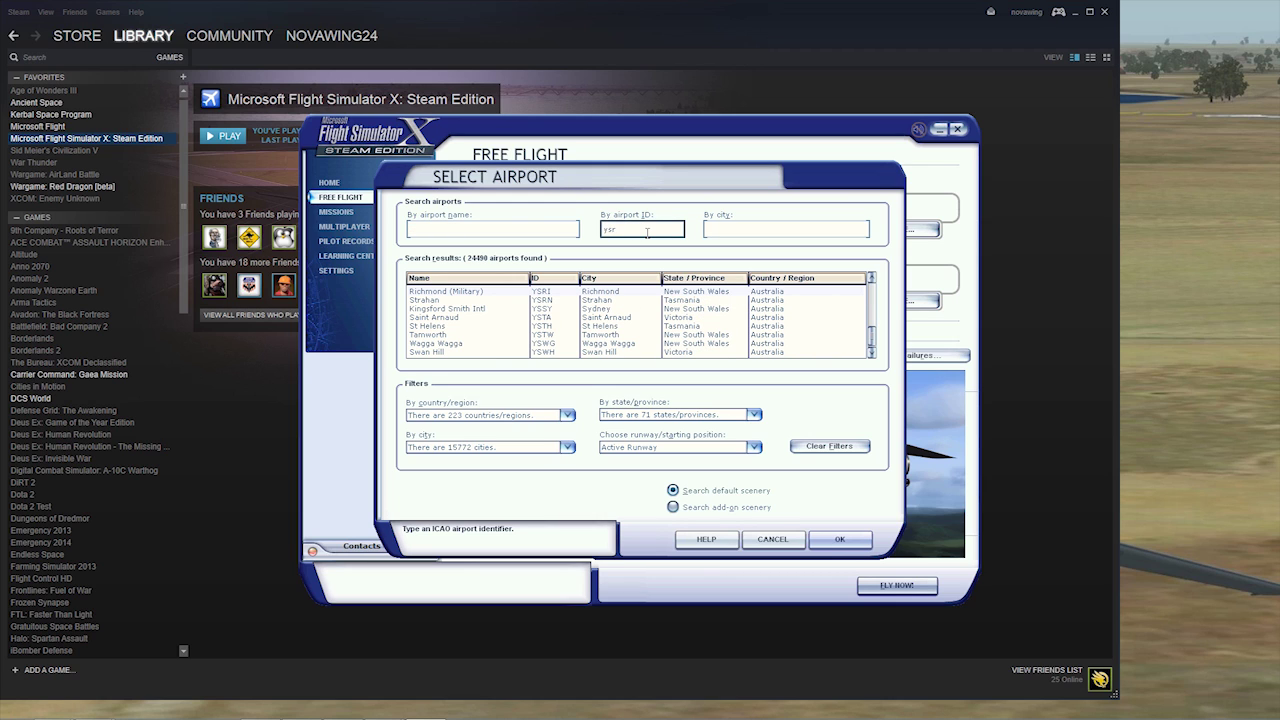
key("BackSpace")
key("BackSpace")
key("BackSpace")
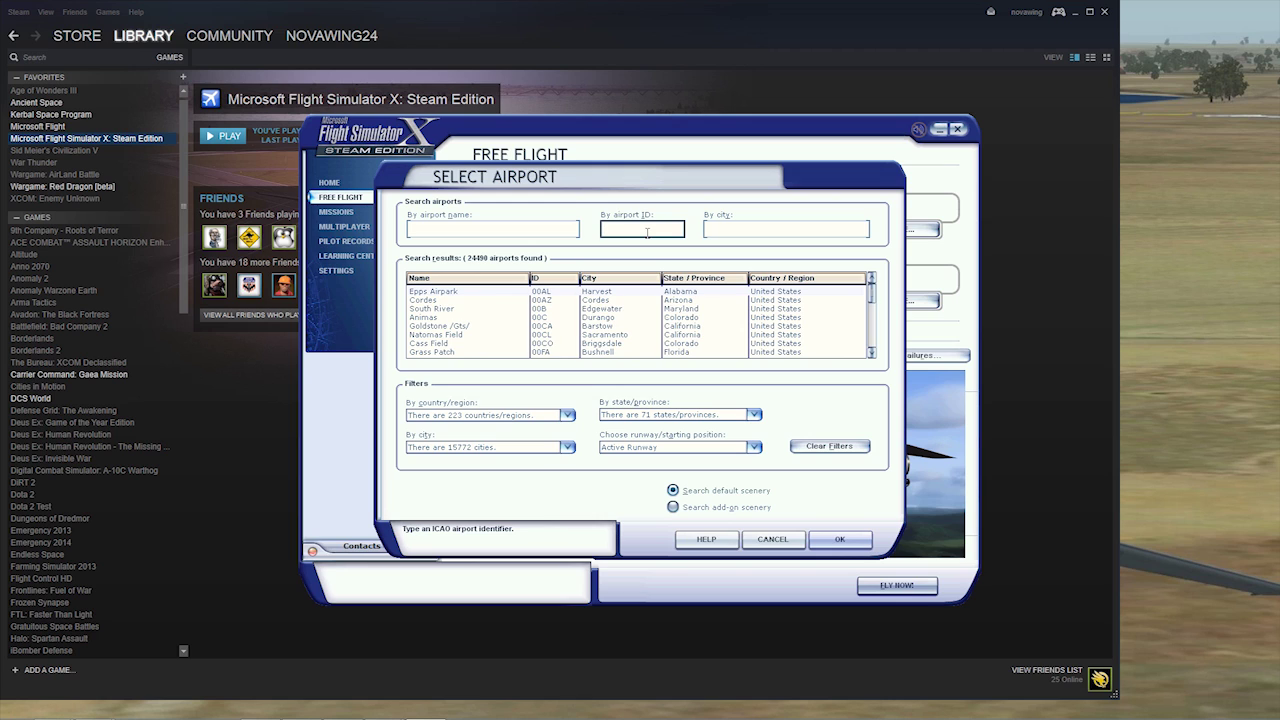
- Search for airport ID ymes and set East Sale (Military) as the location, with PARKING 1 -- FUEL BOX as the starting position
type("ymes")
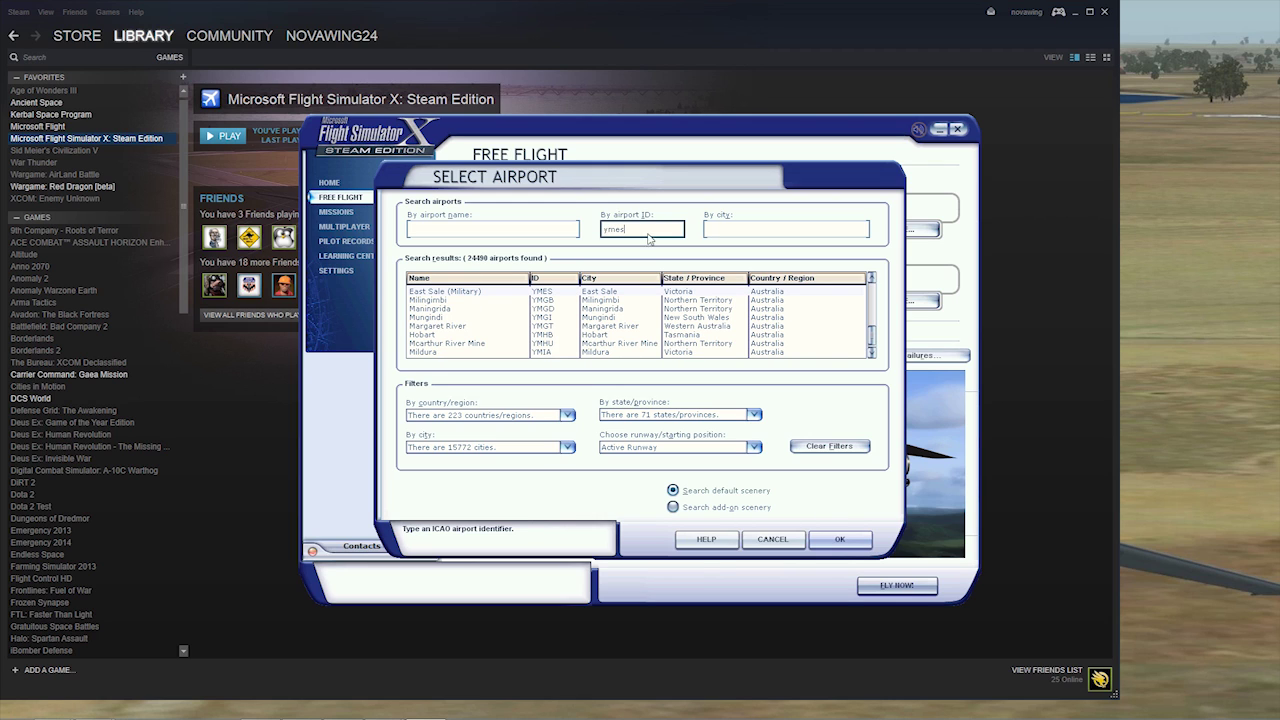
left_click(452, 292)
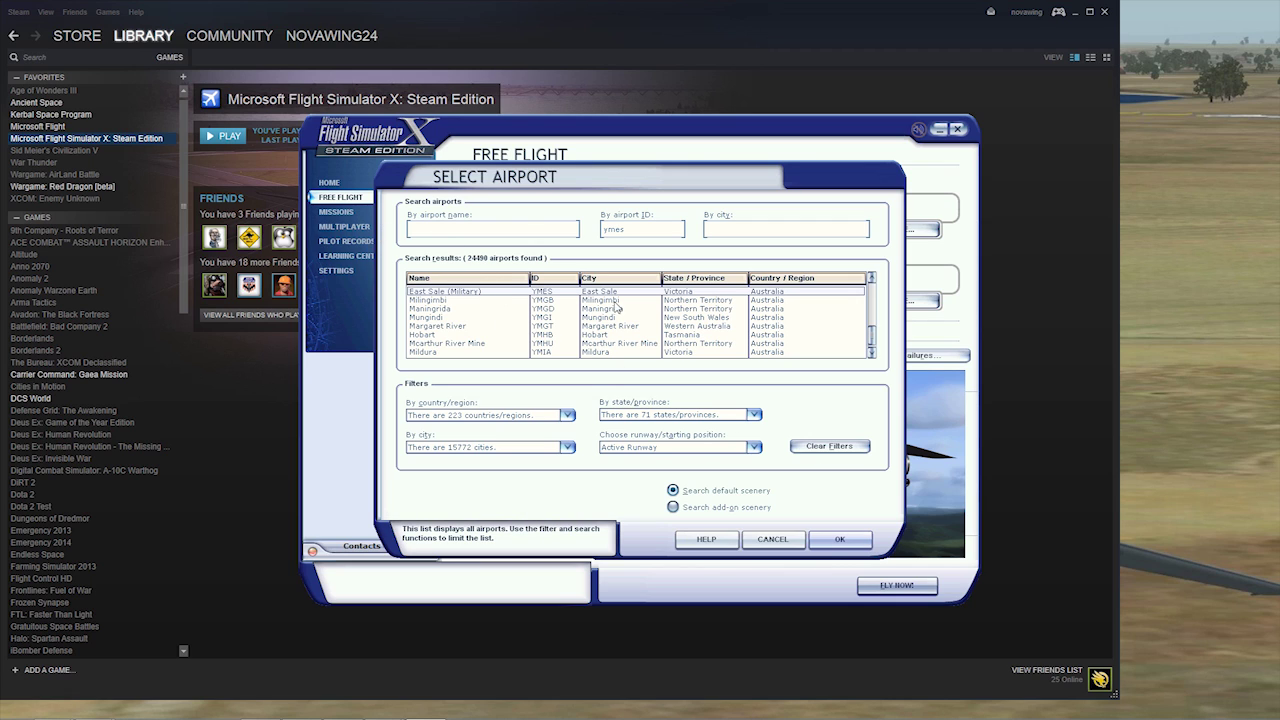
left_click(754, 448)
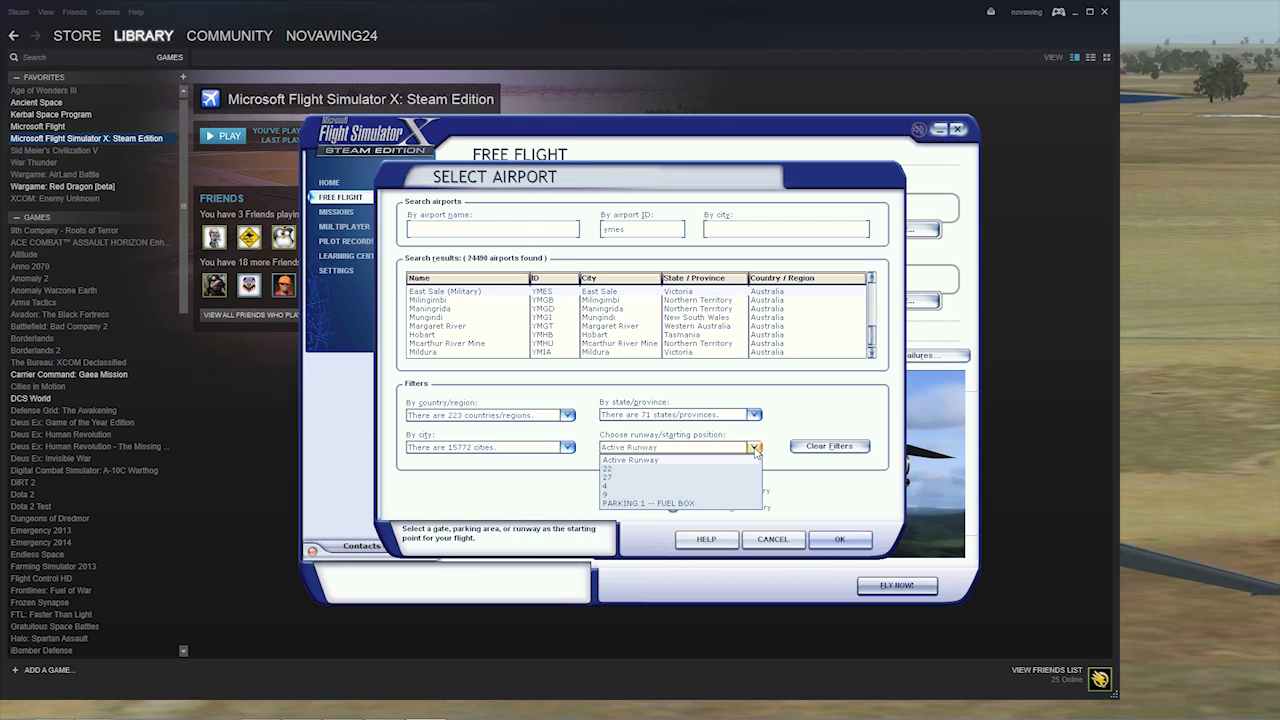
left_click(670, 503)
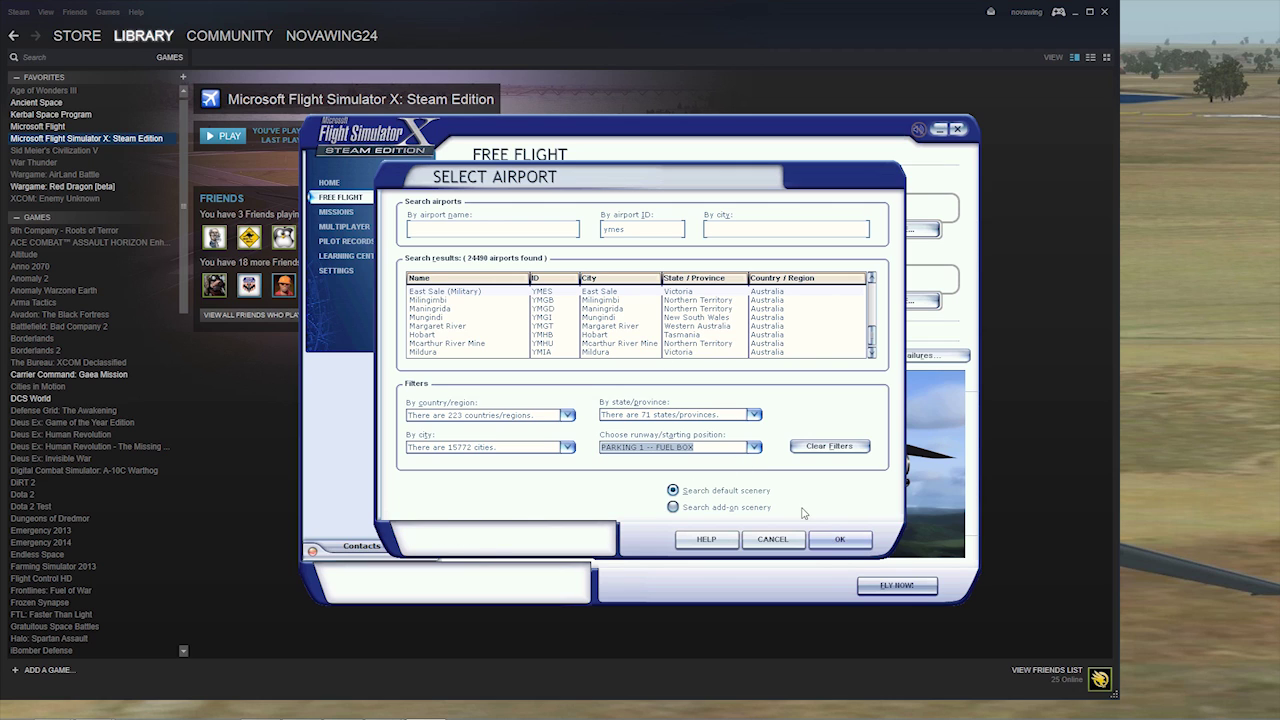
left_click(838, 539)
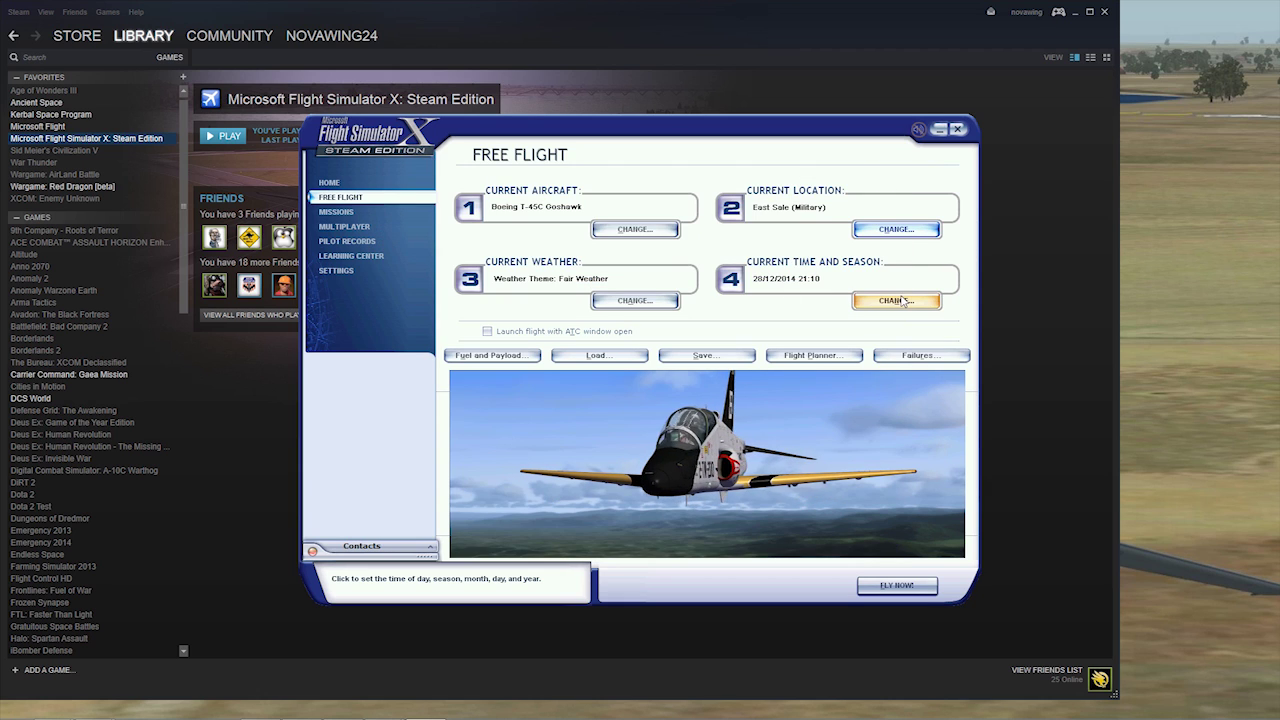
- Set the time of day to Day and start the flight
left_click(897, 301)
left_click(460, 240)
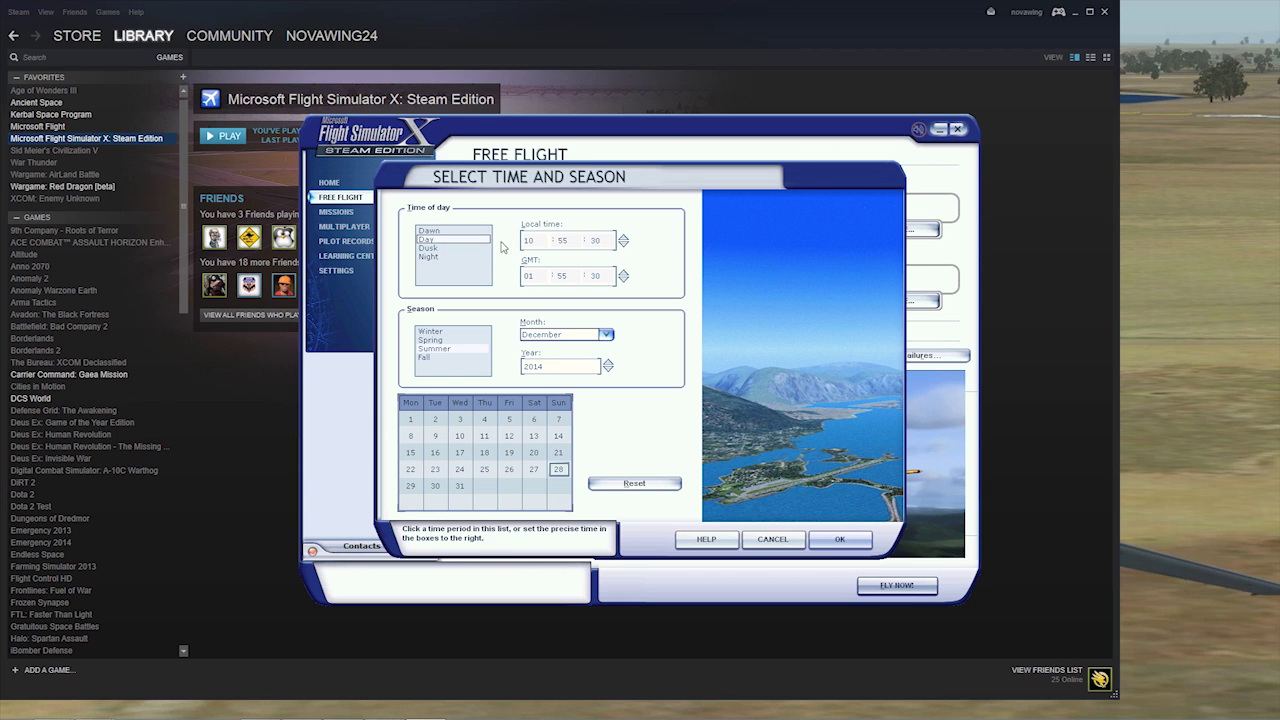
left_click(850, 537)
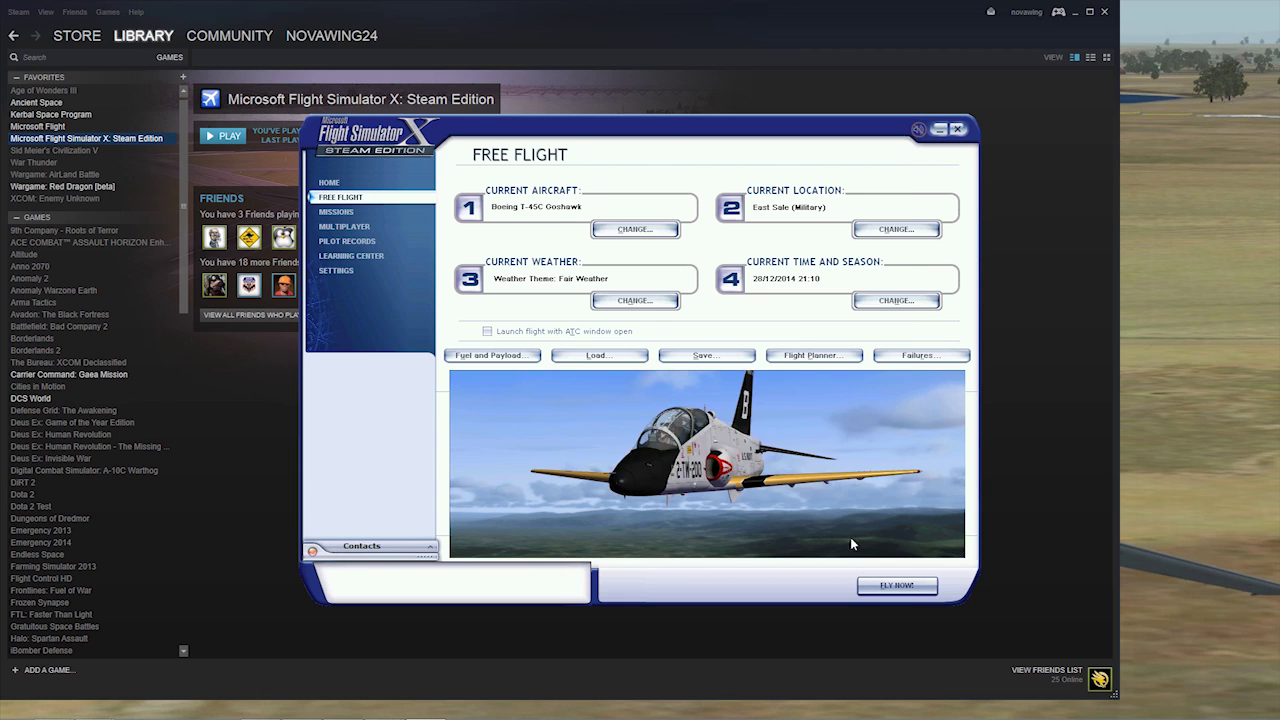
left_click(906, 580)
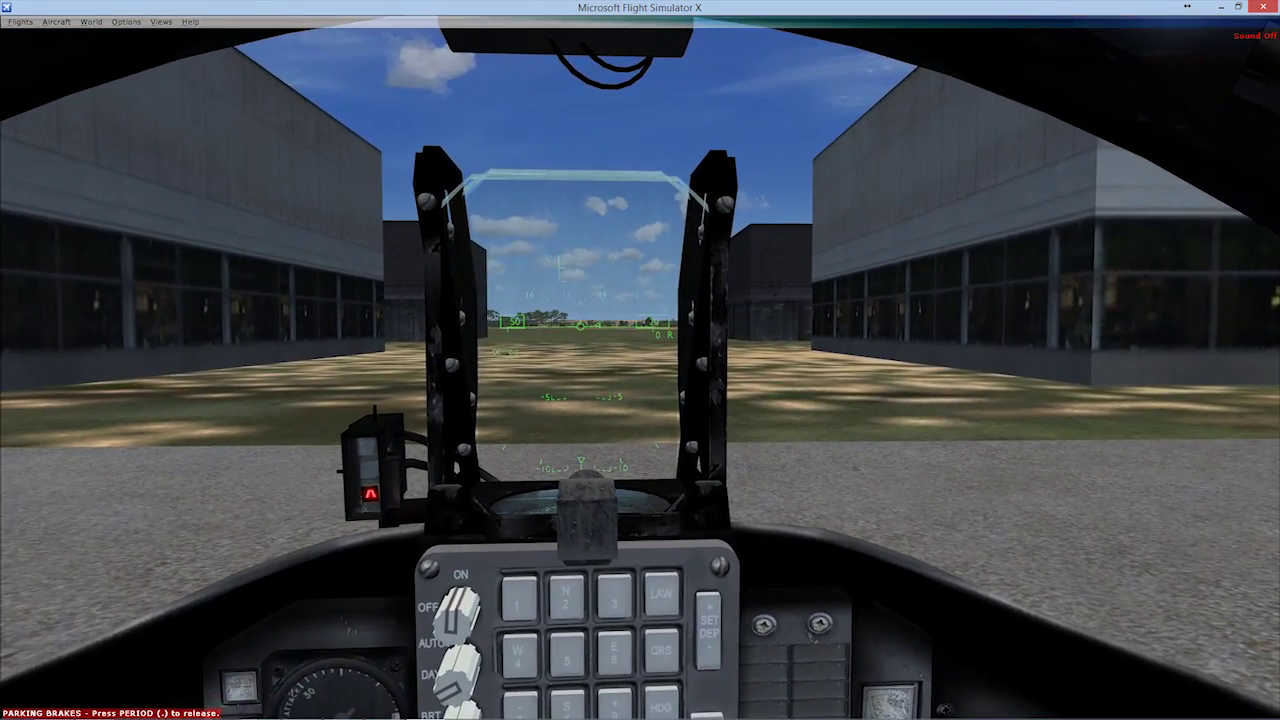
- View the T-45C from outside and from the cockpit, releasing the parking brakes and setting them again
key("s")
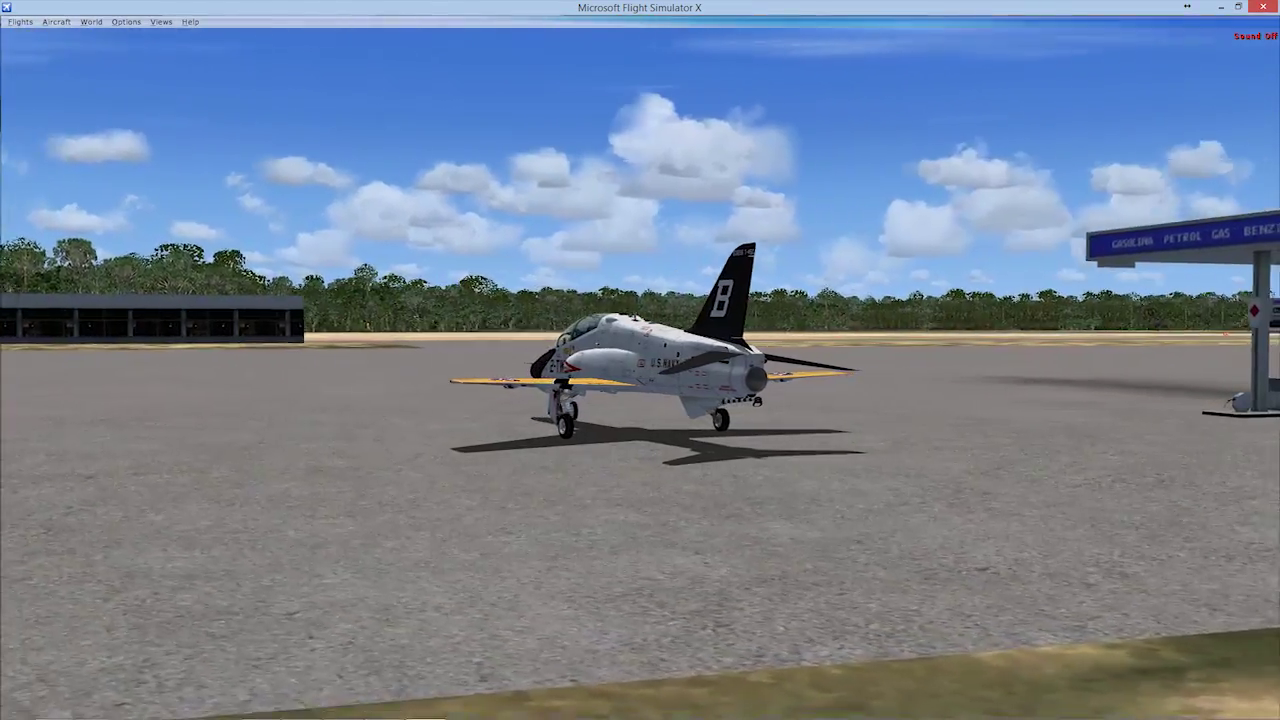
key("period")
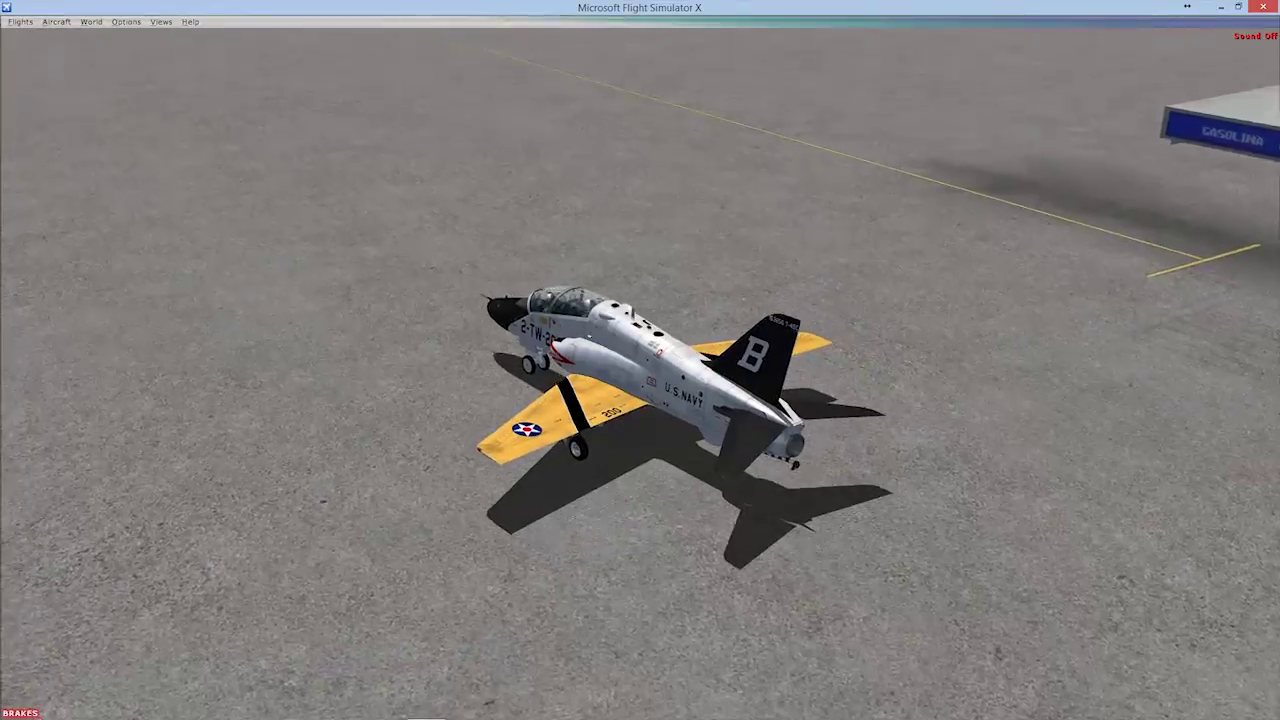
key("ctrl+period")
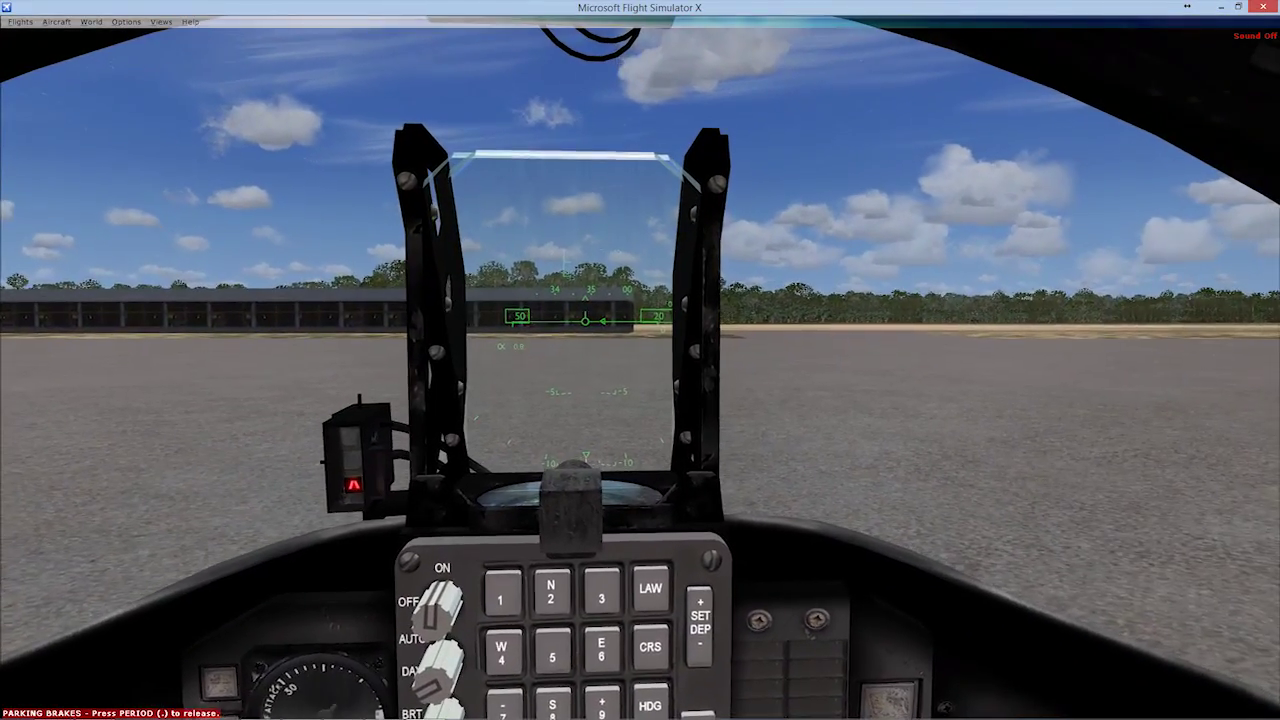
key("s")
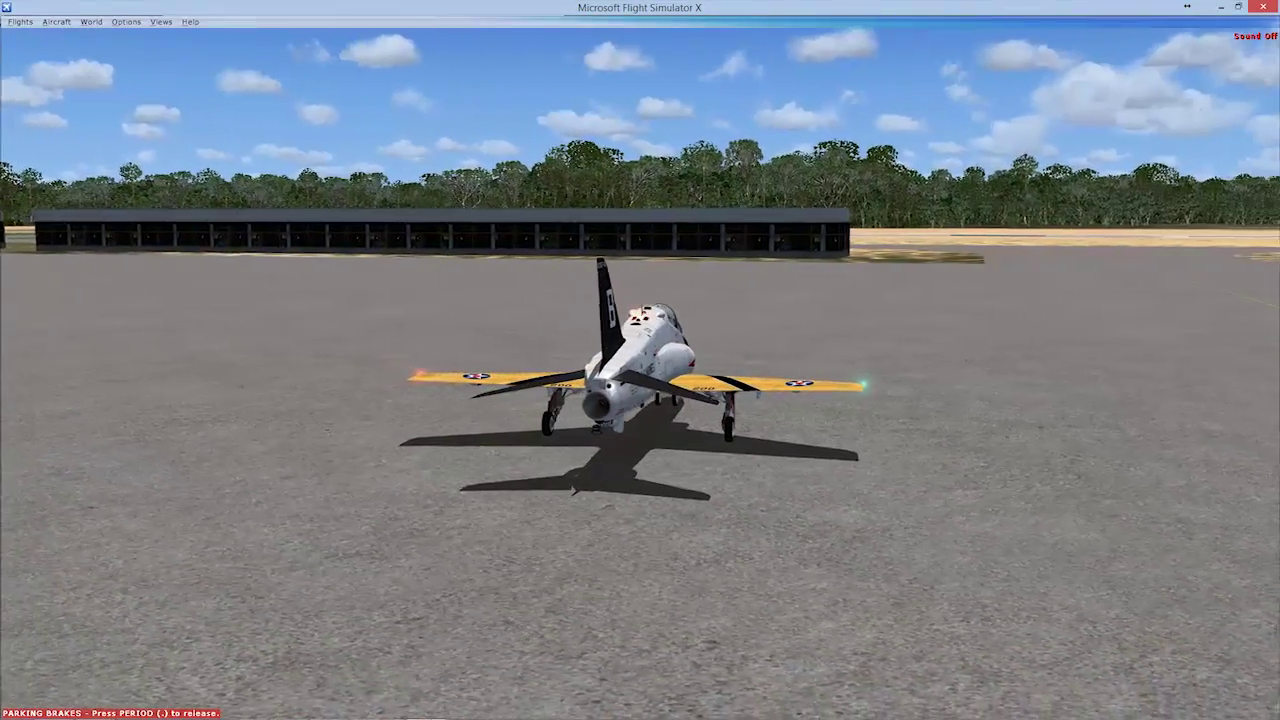
- End the current flight and open the scenery library settings to review the available scenery areas
left_click(20, 22)
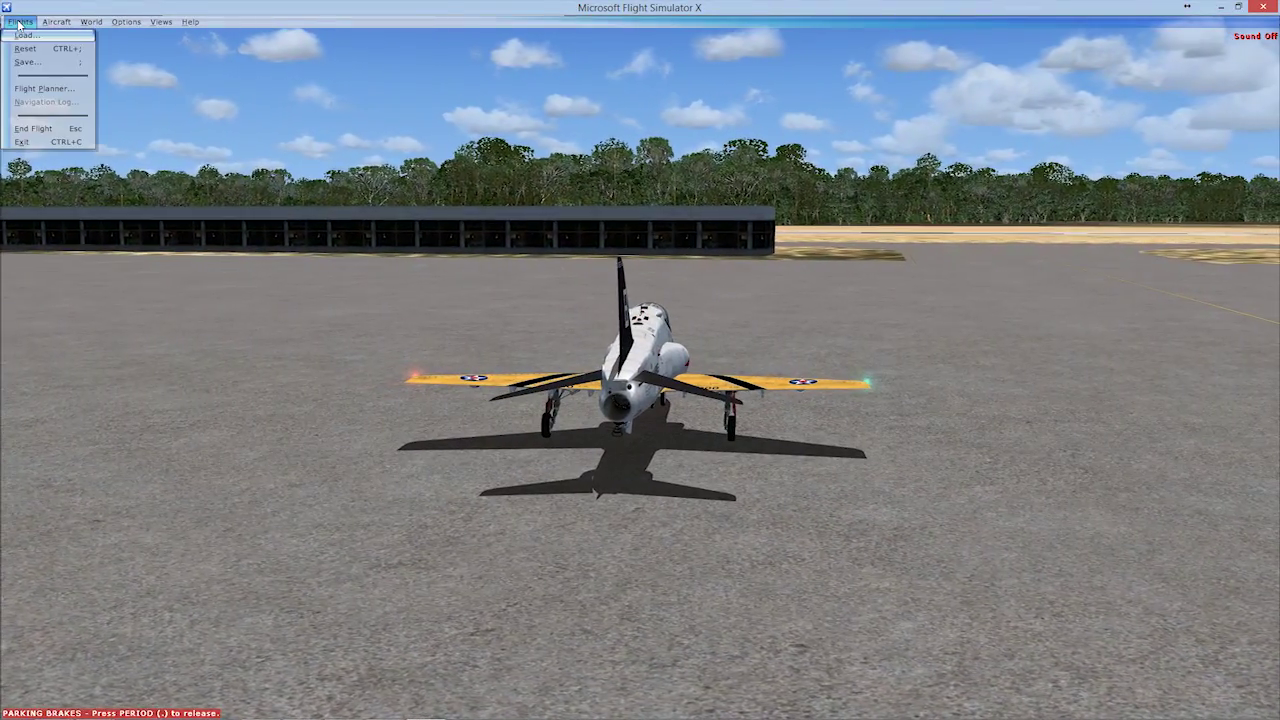
left_click(40, 134)
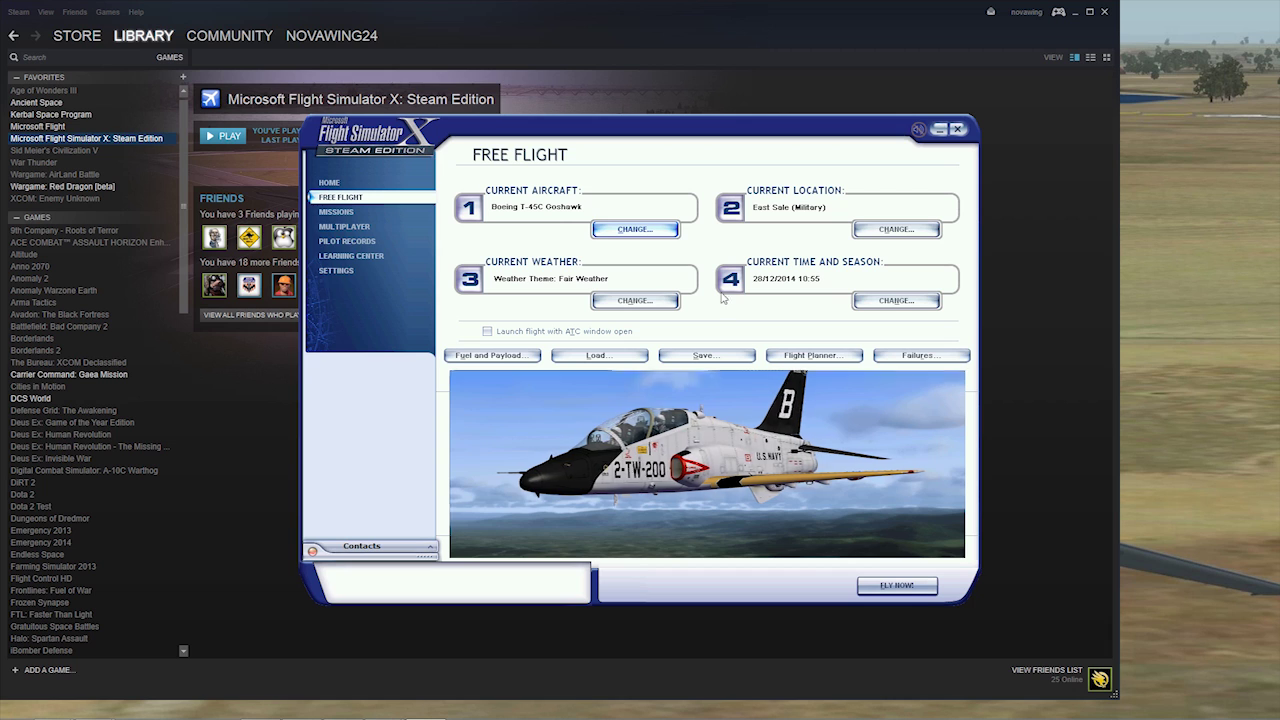
left_click(351, 272)
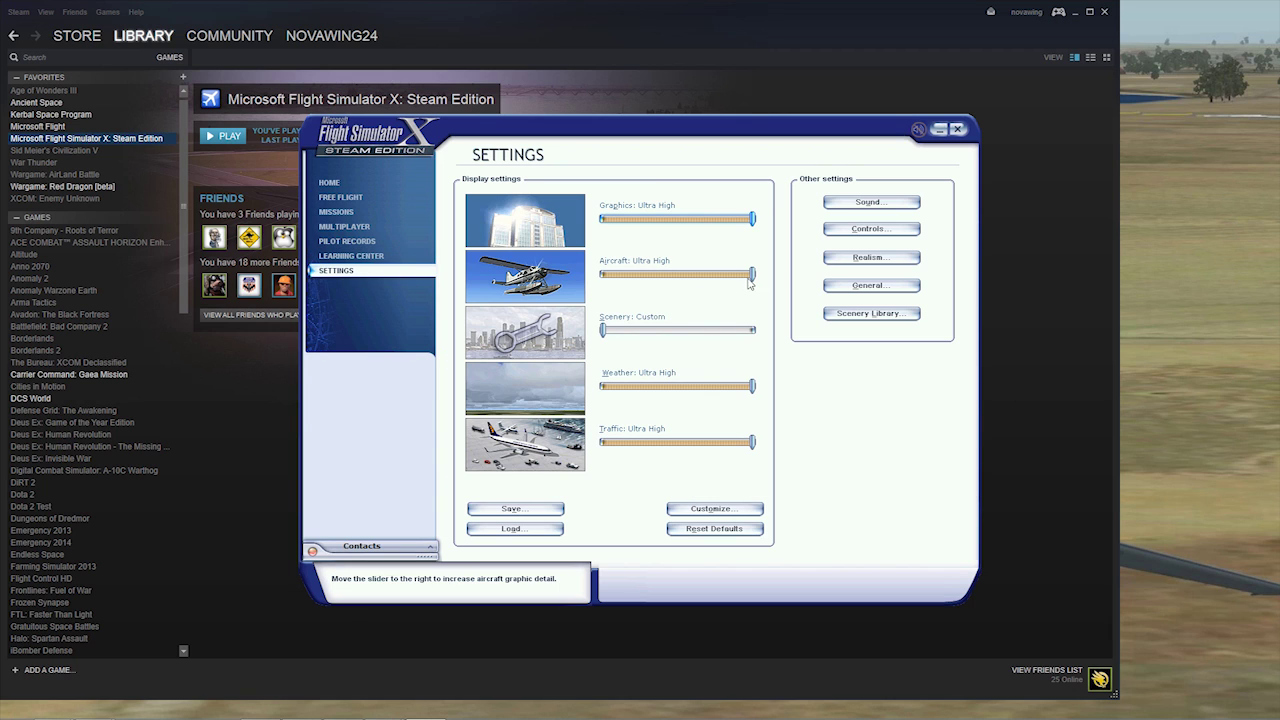
left_click(868, 316)
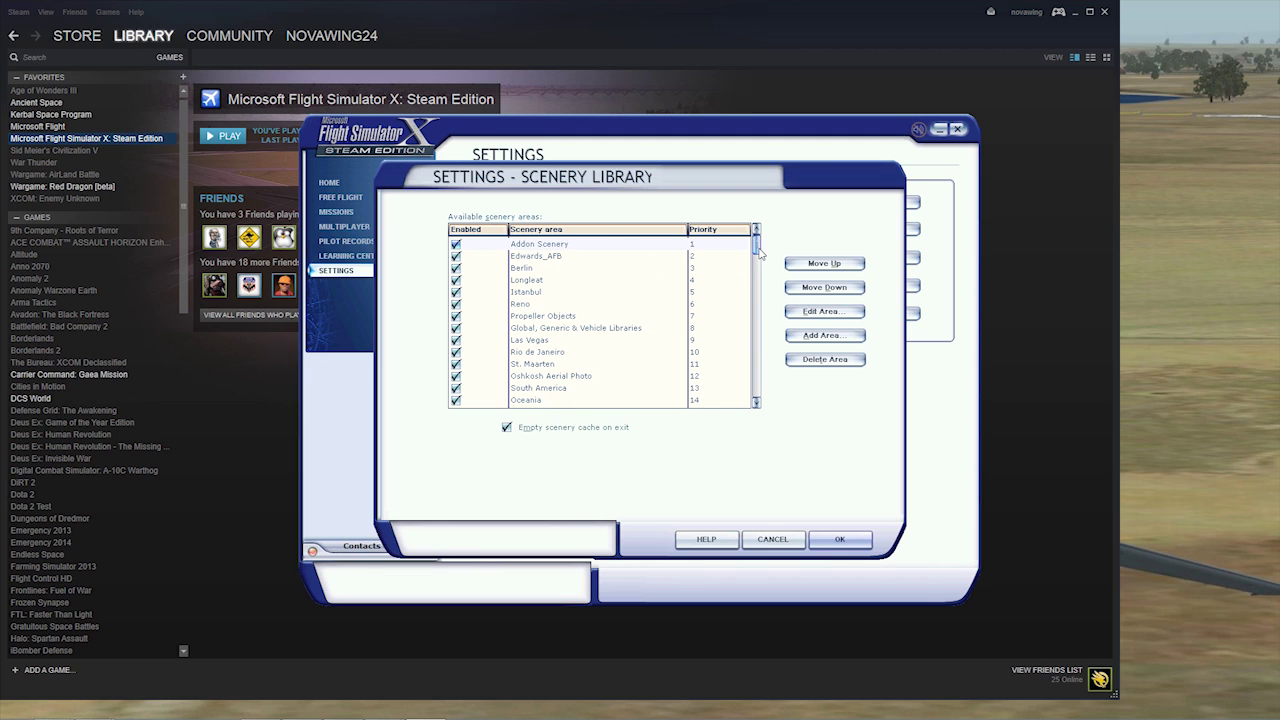
left_click_drag(759, 254, 766, 278)
left_click_drag(769, 335, 769, 250)
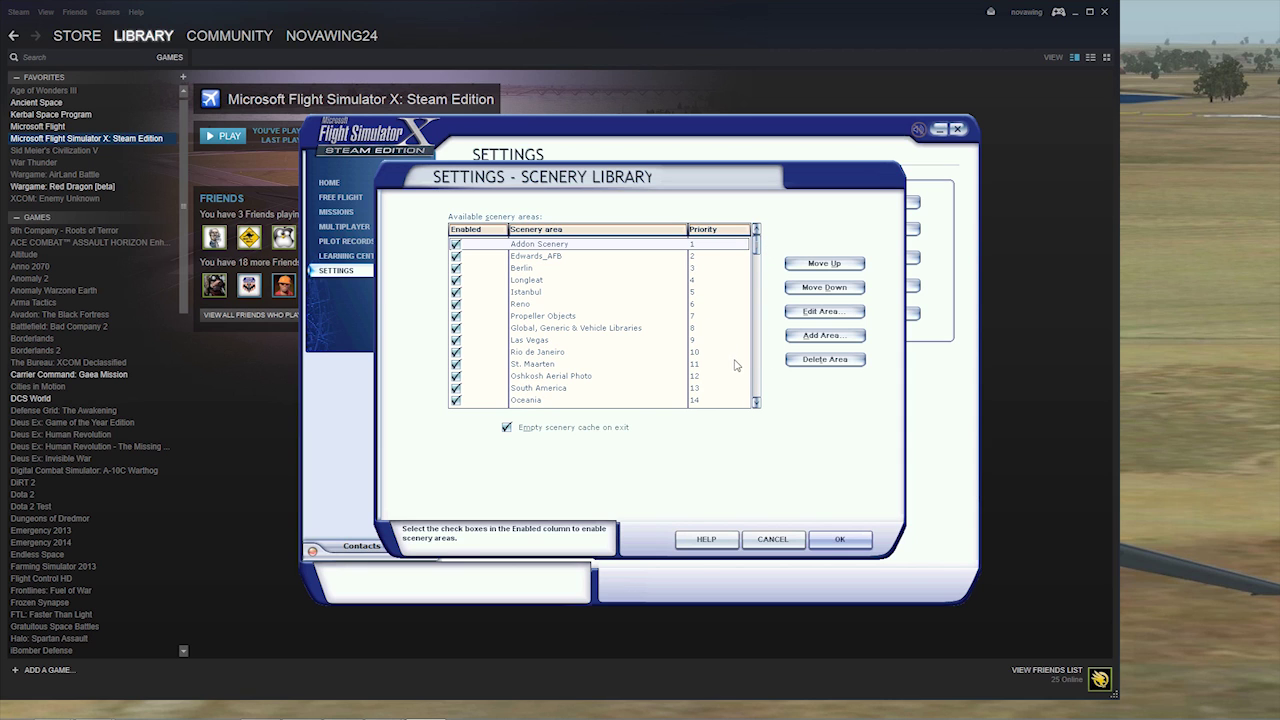
- Add the Novawing24 AusTour airports folder from Addon Scenery as a new scenery area, used directly
left_click(825, 335)
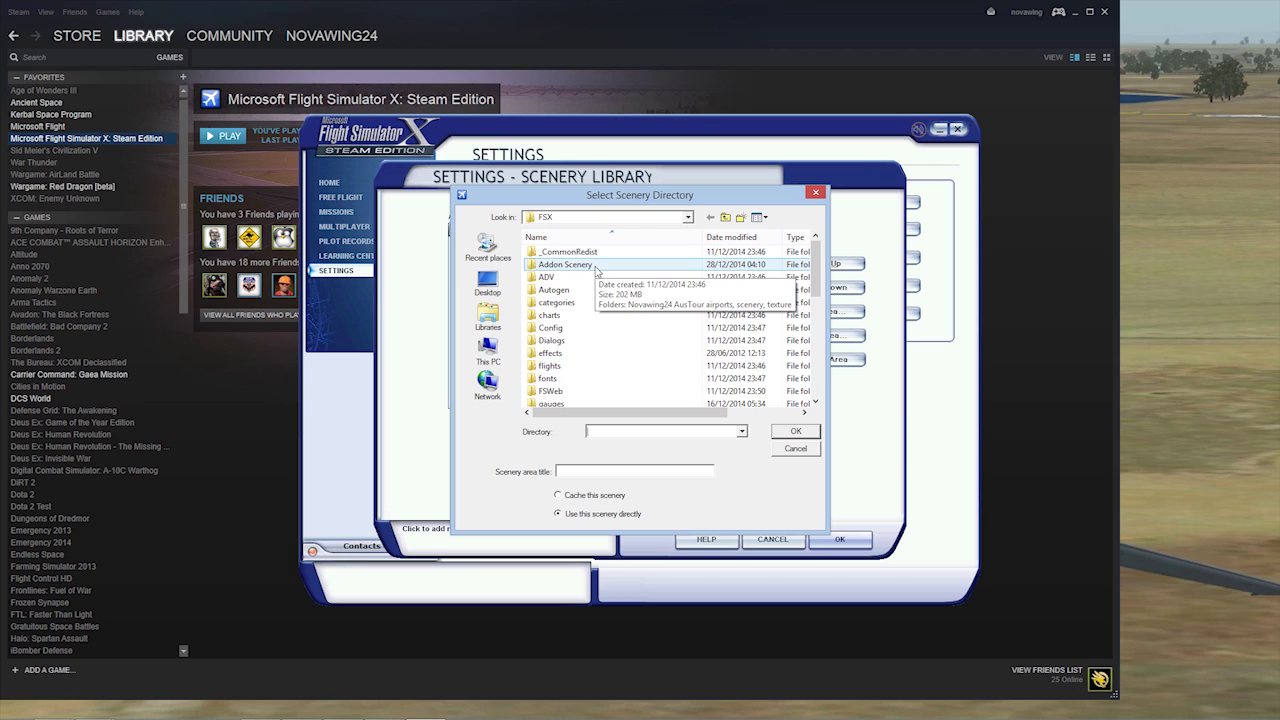
double_click(590, 265)
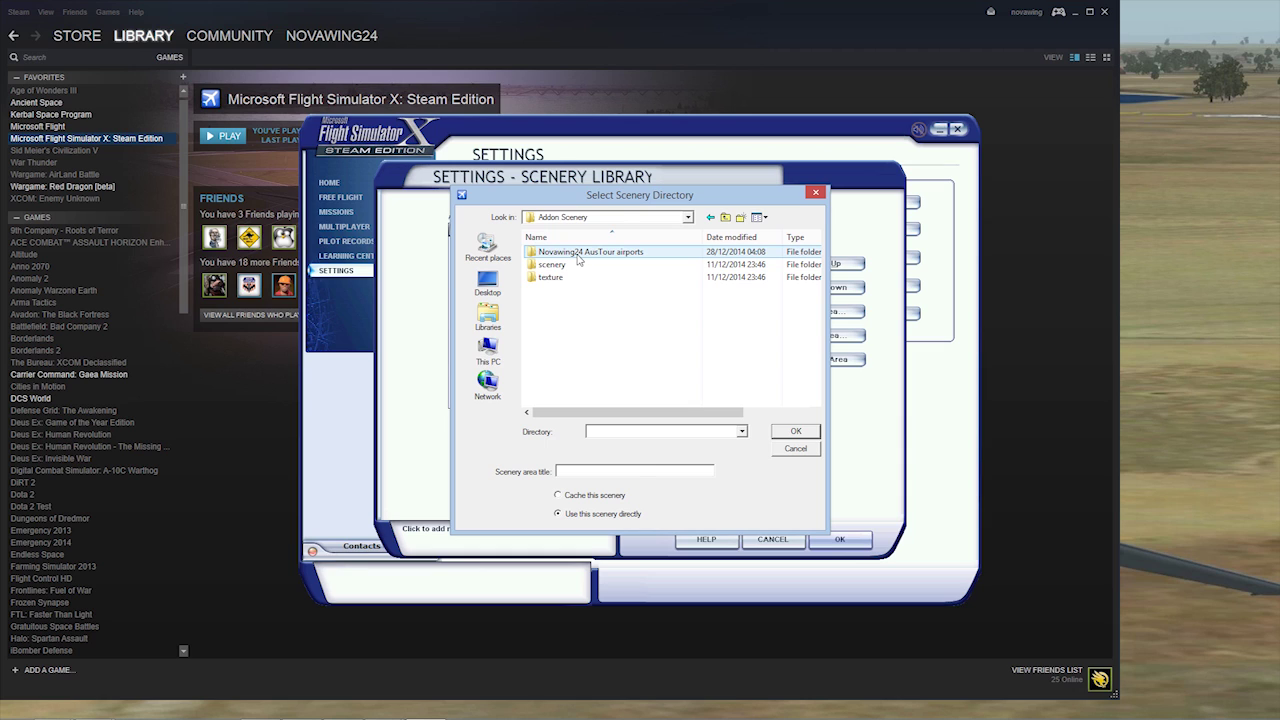
double_click(578, 254)
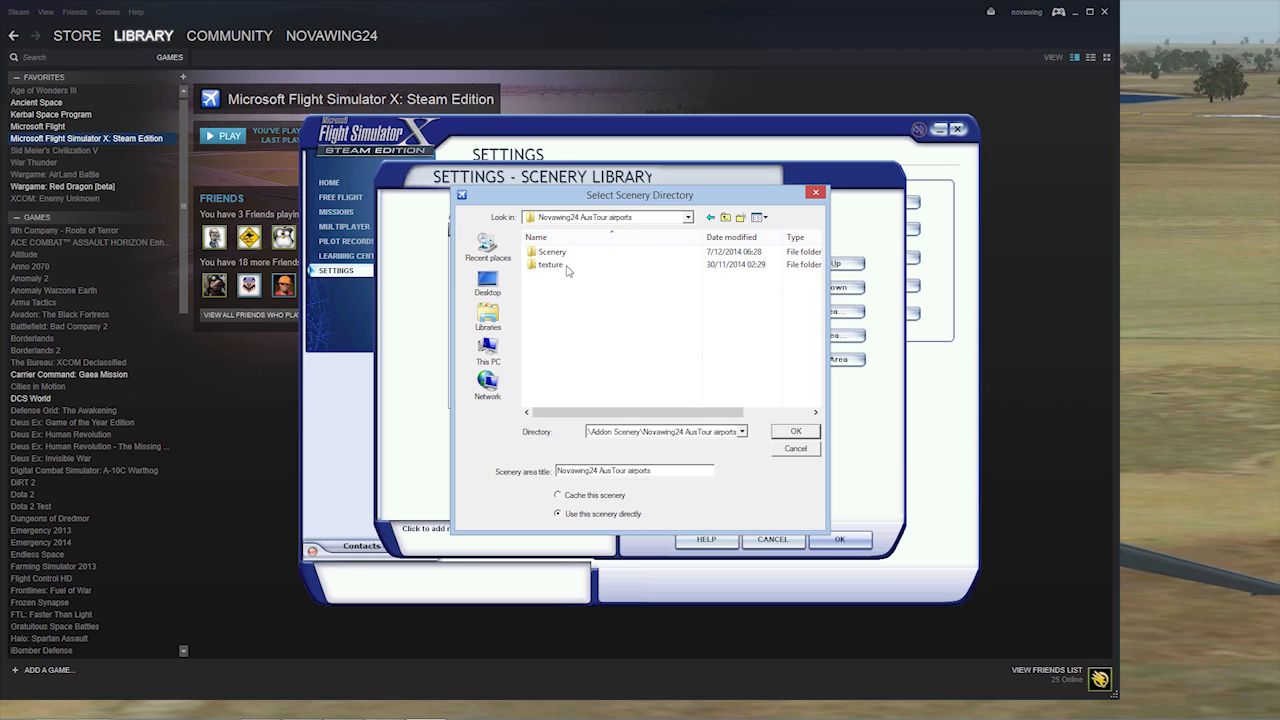
left_click(804, 431)
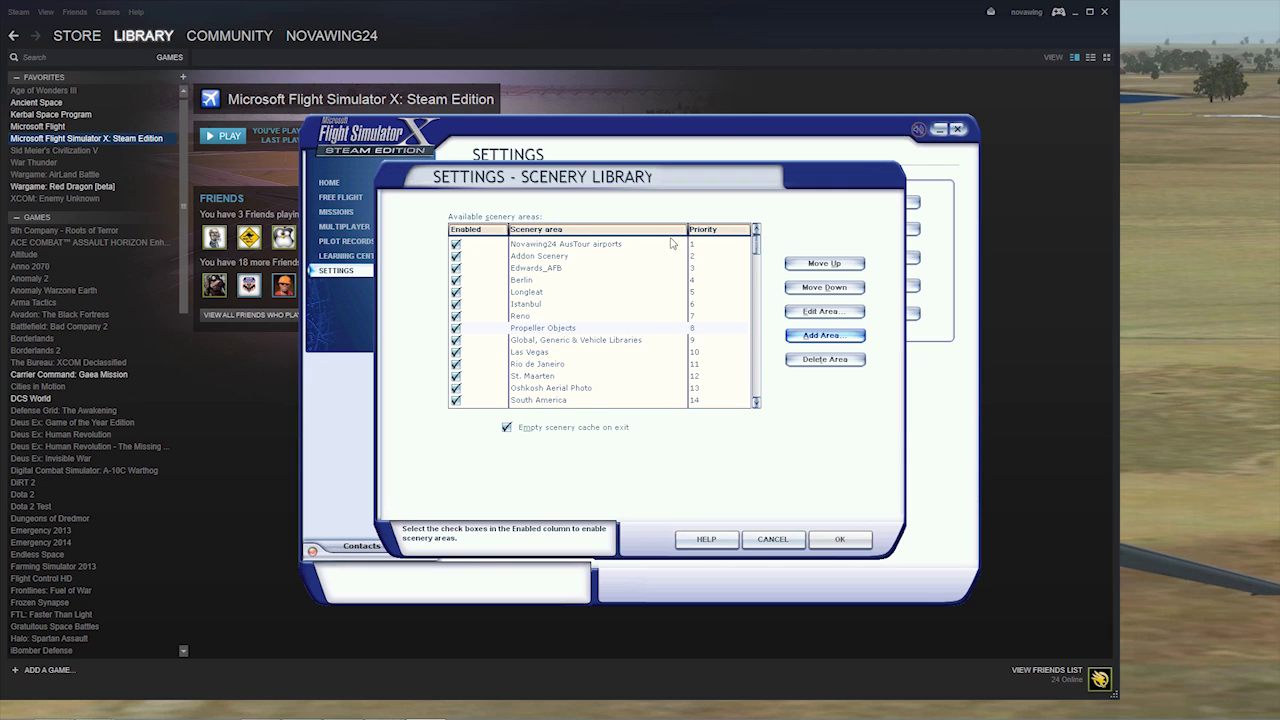
- Try to add the same Novawing24 AusTour airports folder to the scenery library a second time
left_click(824, 336)
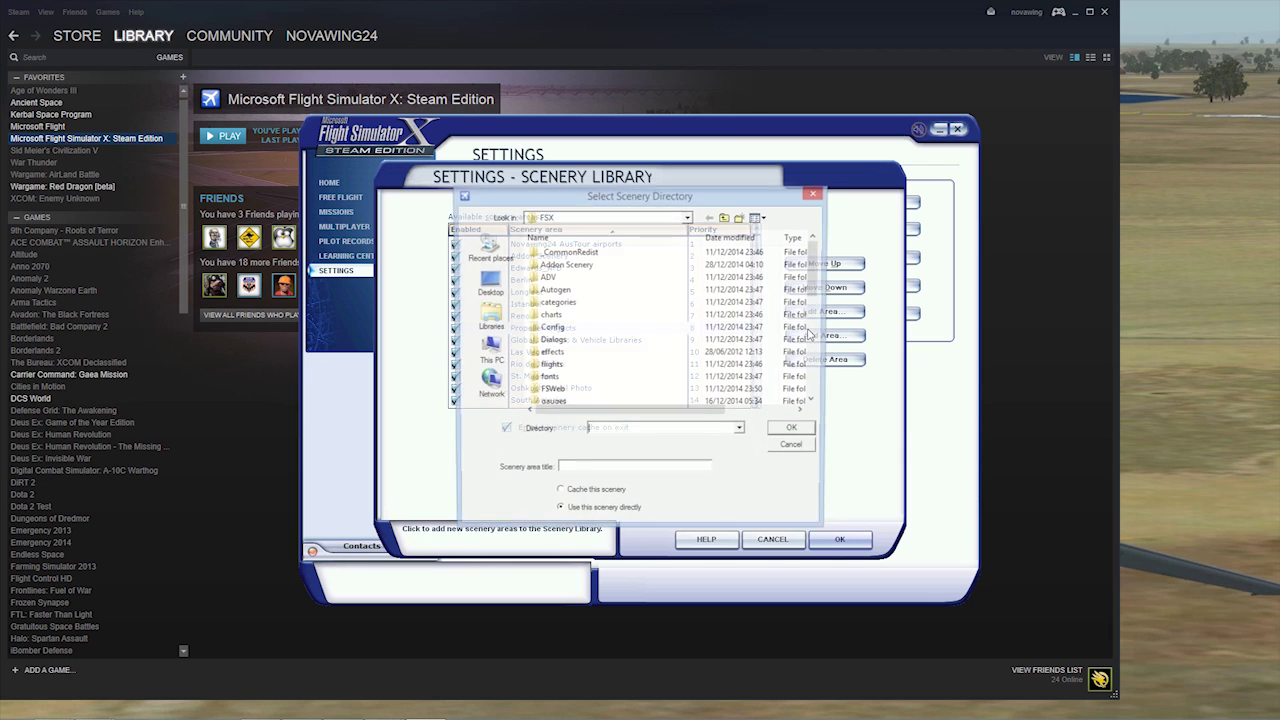
double_click(566, 264)
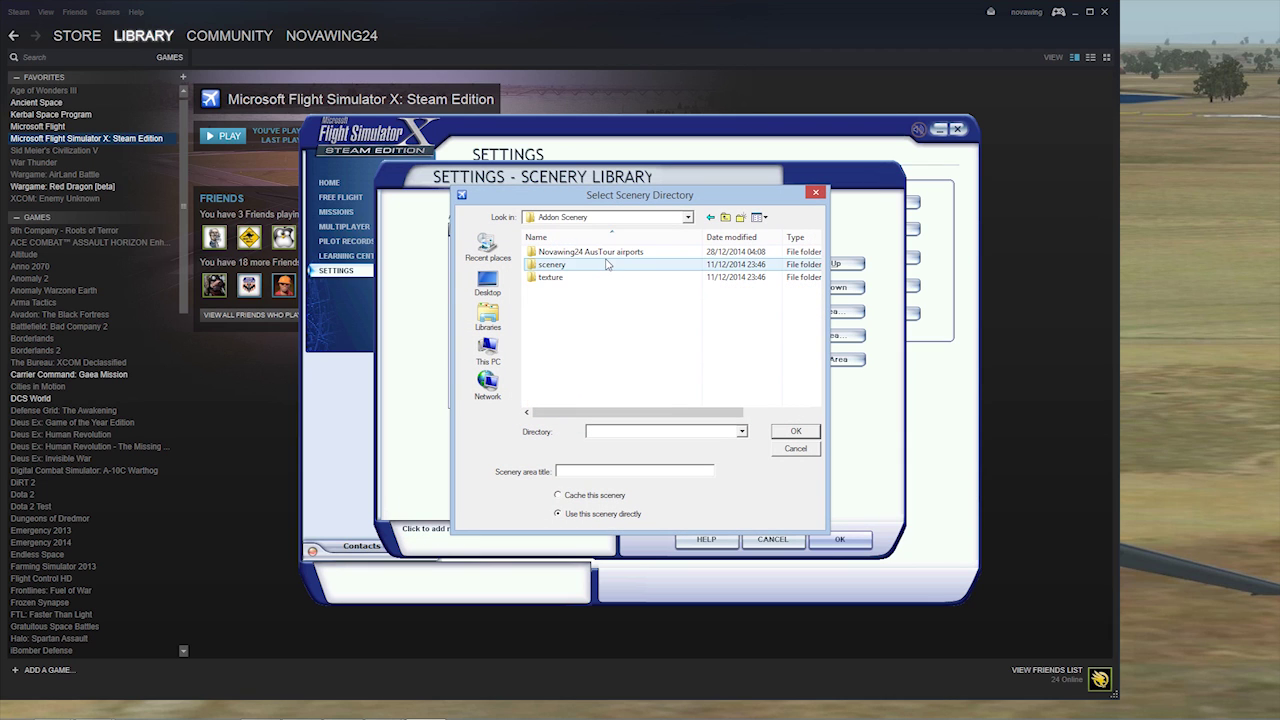
left_click(607, 253)
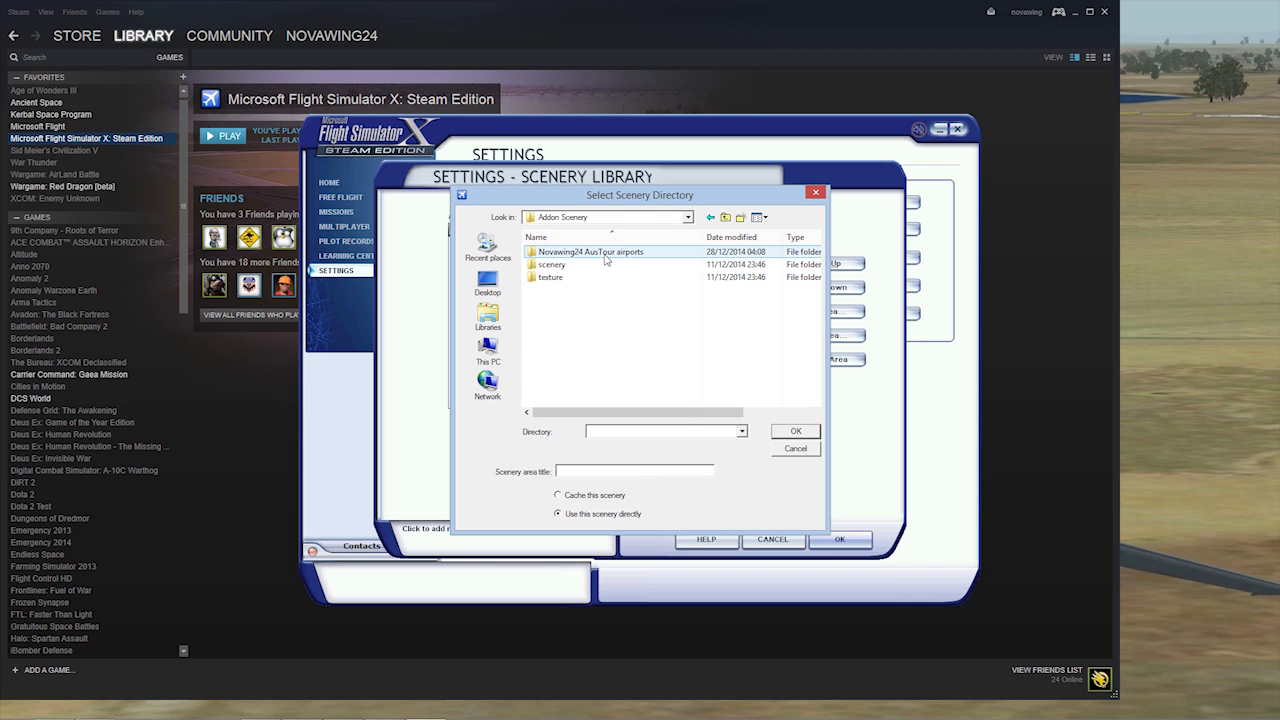
double_click(605, 253)
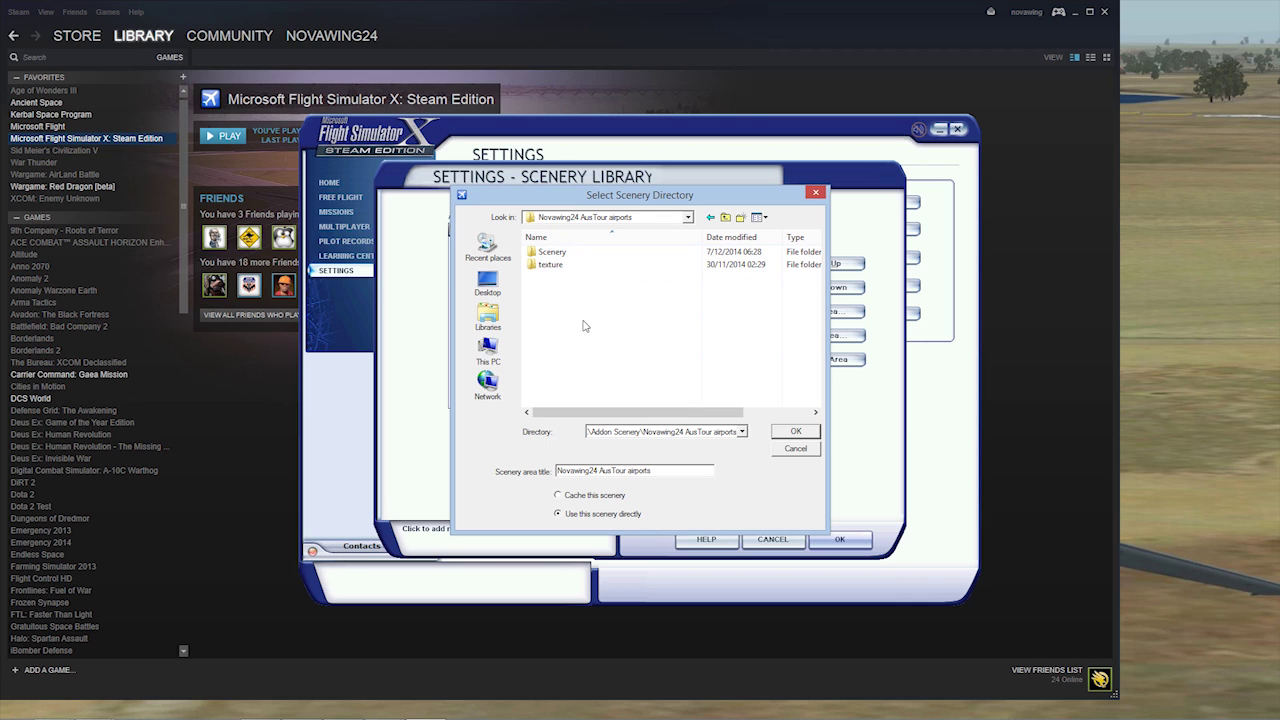
left_click(793, 431)
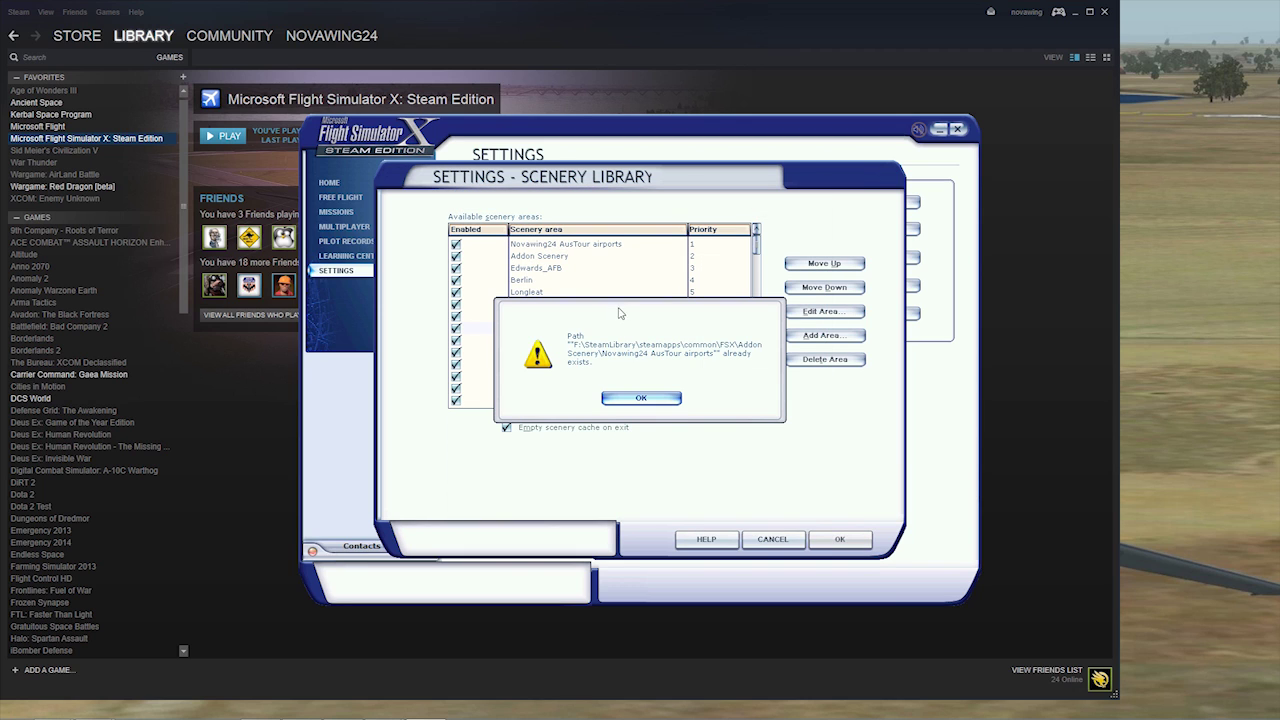
left_click(648, 402)
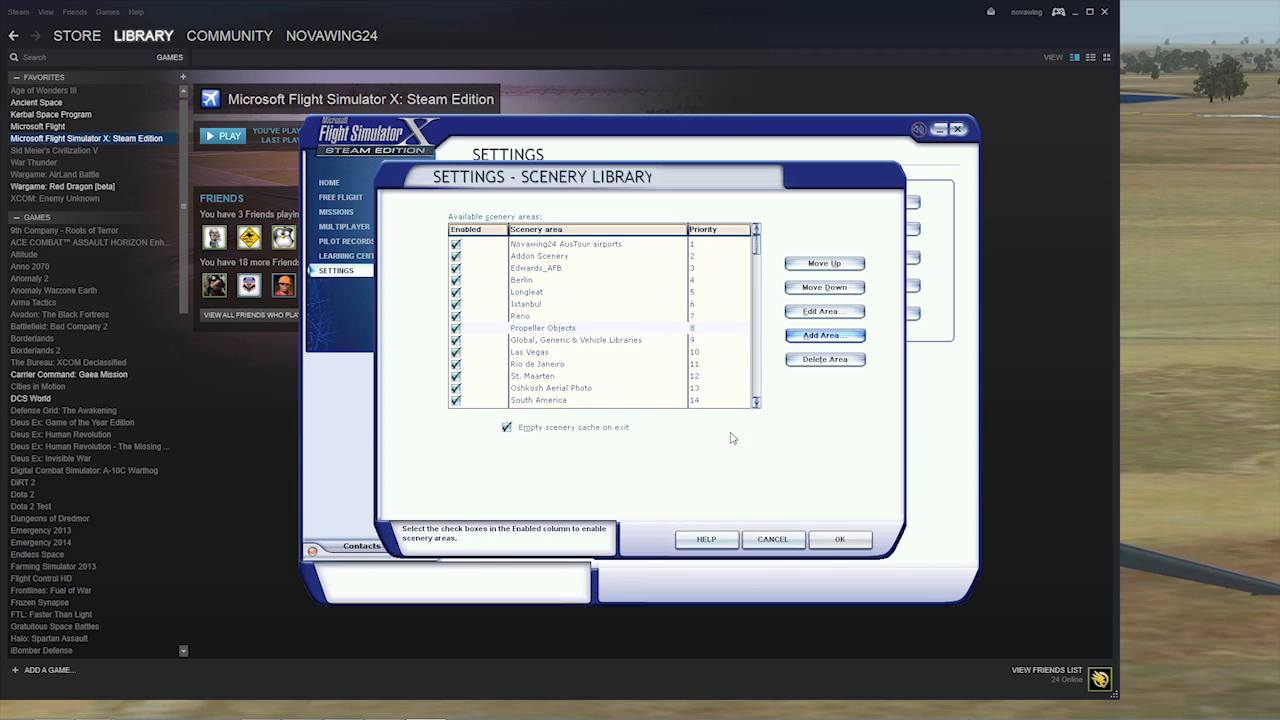
- Save the scenery library changes and set the free flight location to East Sale (Military), starting at PARKING 4 -- RAMP GA LARGE
left_click(865, 539)
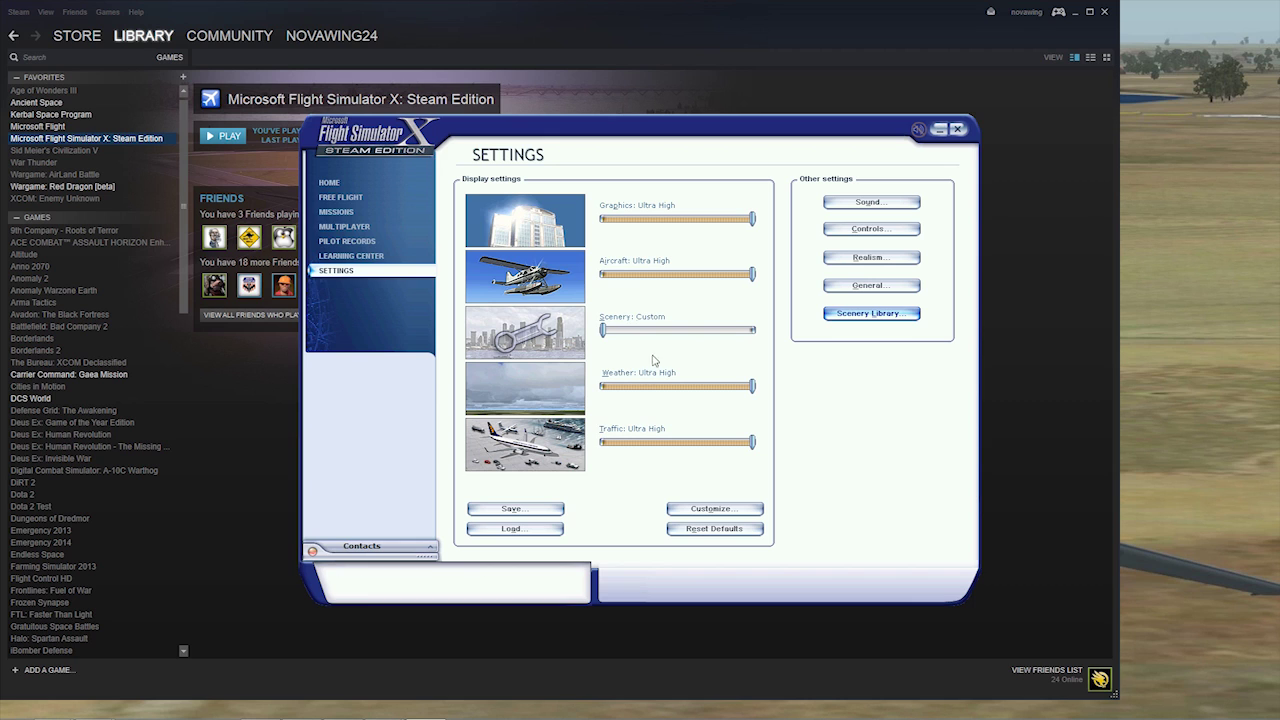
left_click(357, 201)
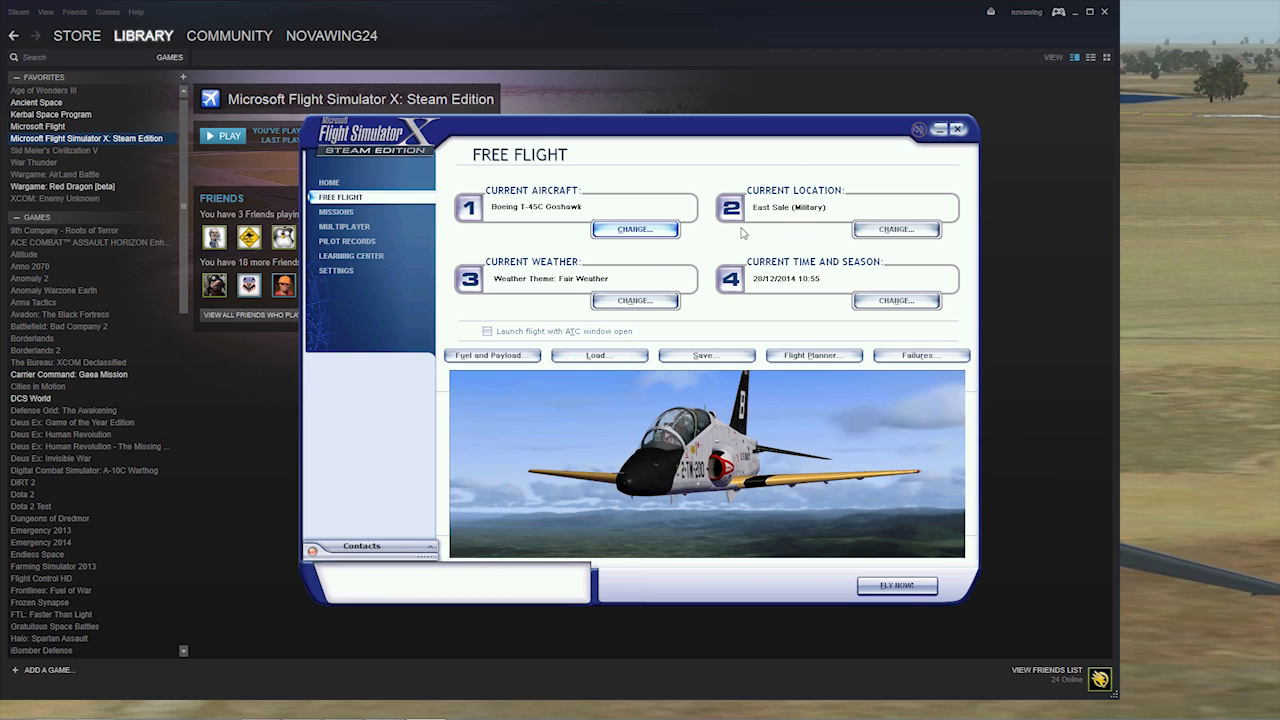
left_click(895, 230)
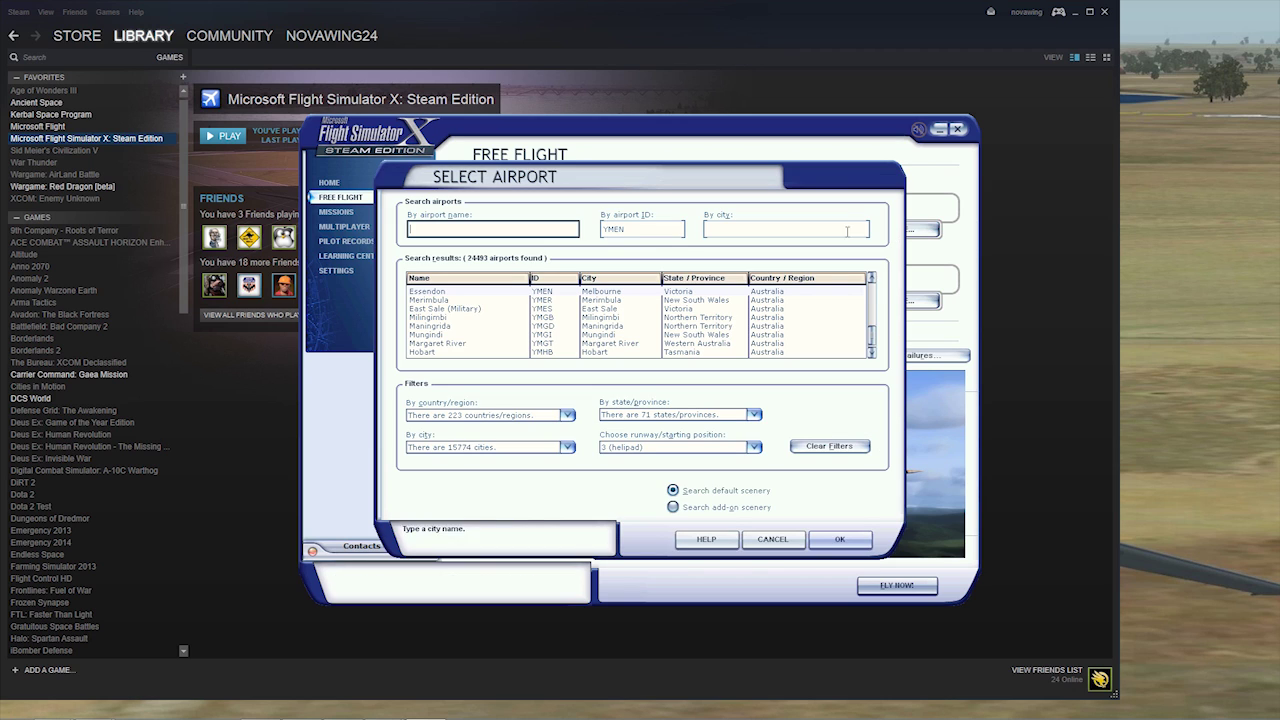
left_click(536, 309)
left_click(755, 448)
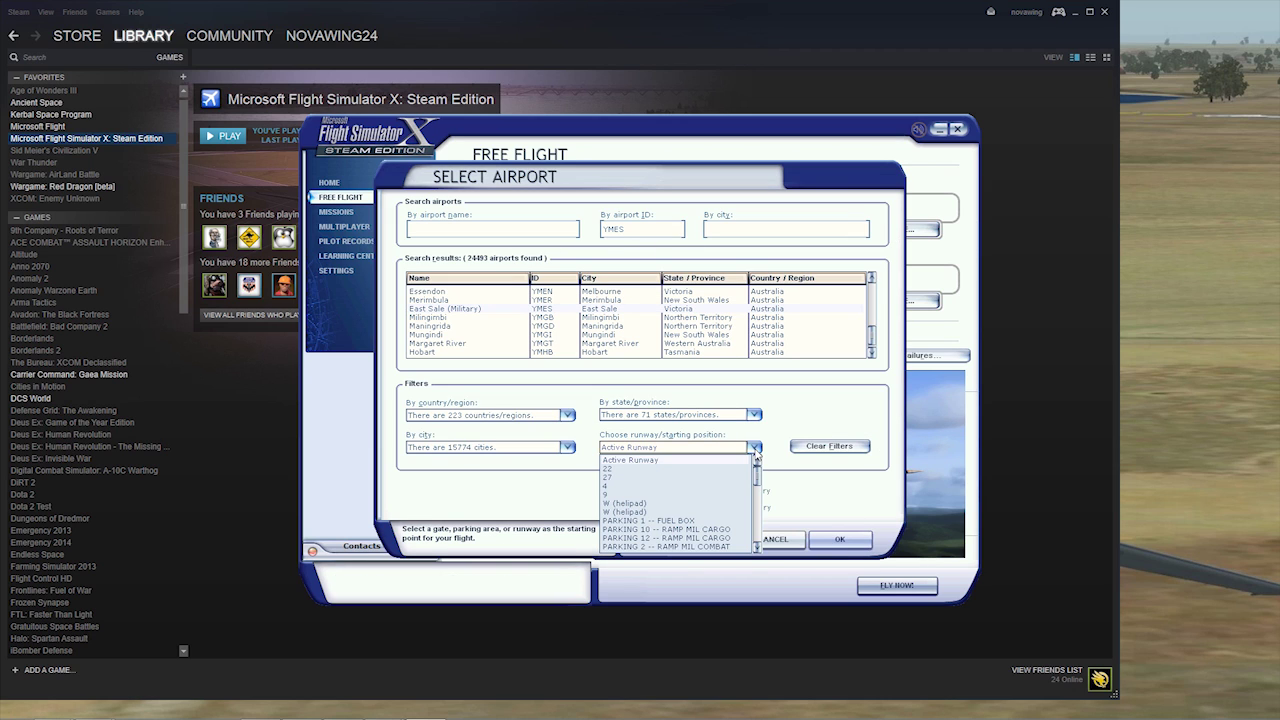
scroll(686, 518, "down", 1)
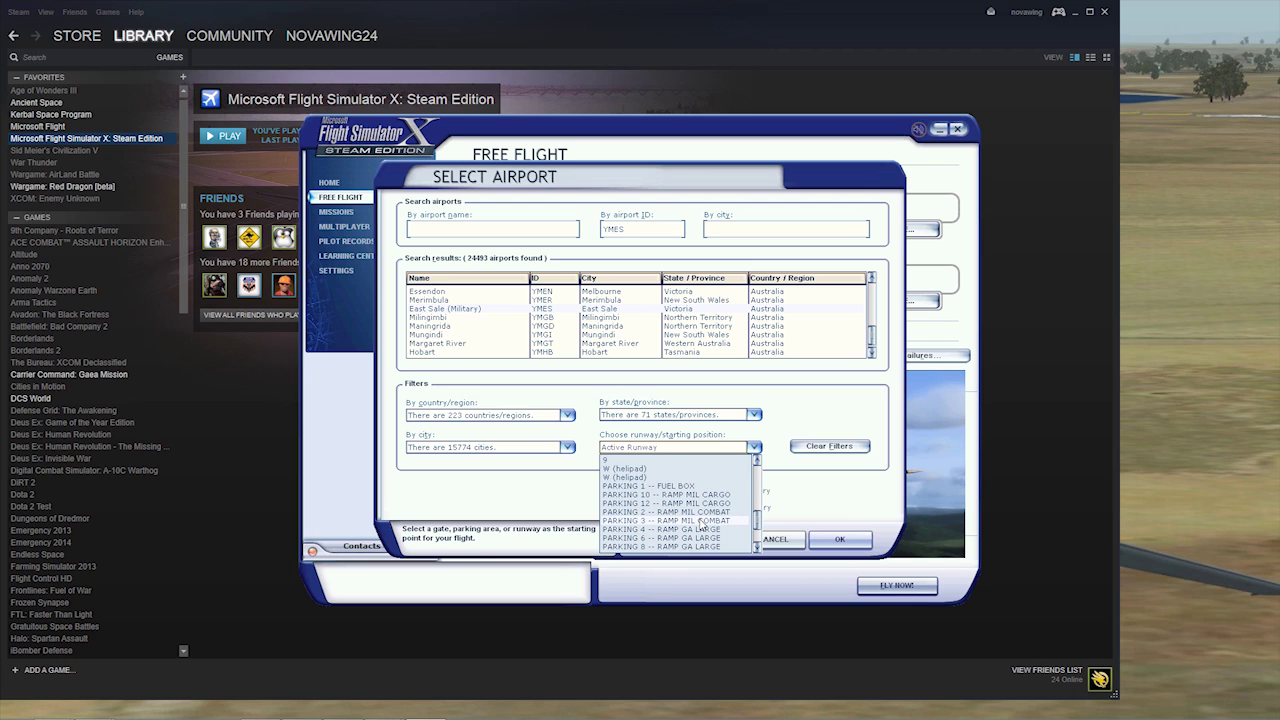
scroll(703, 527, "down", 1)
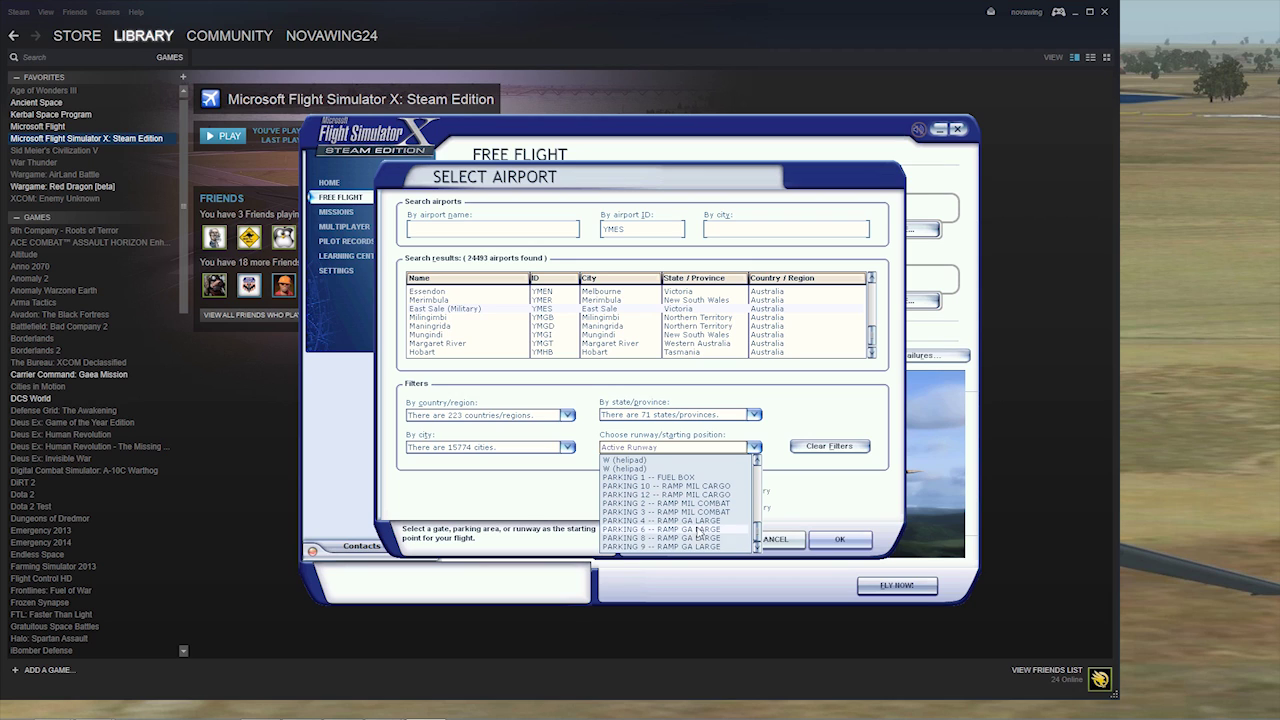
left_click(690, 520)
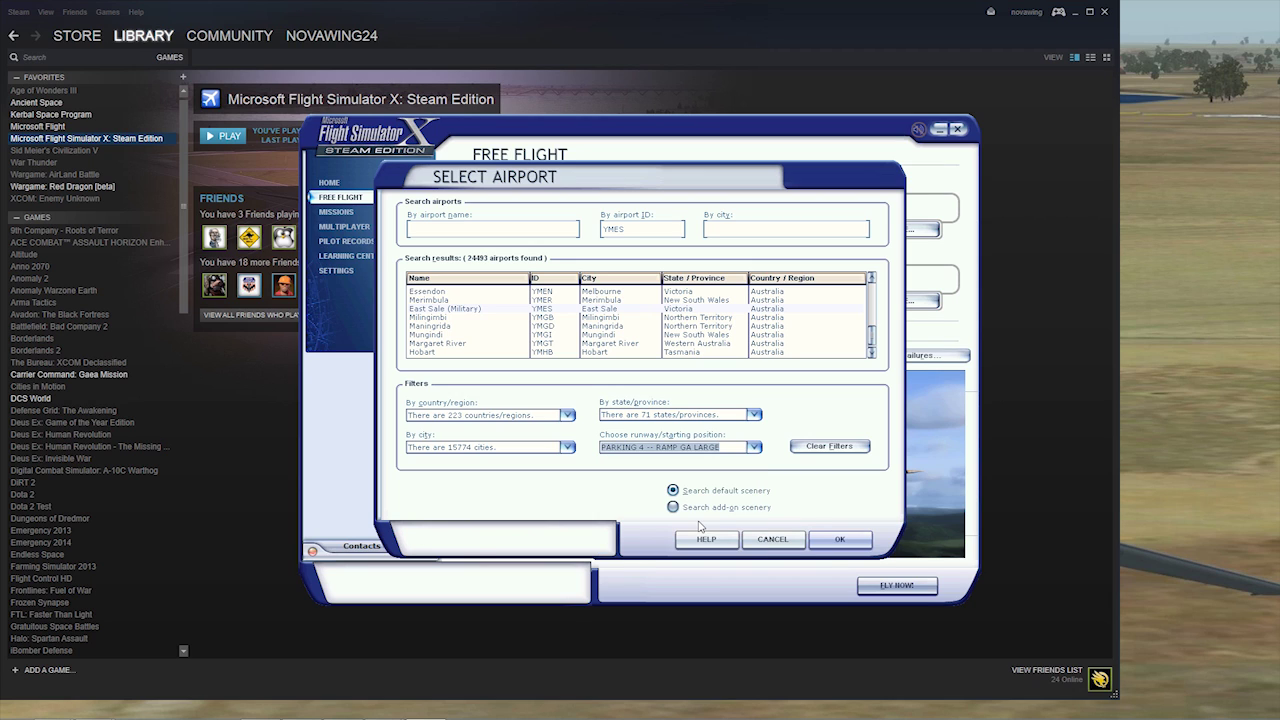
left_click(828, 540)
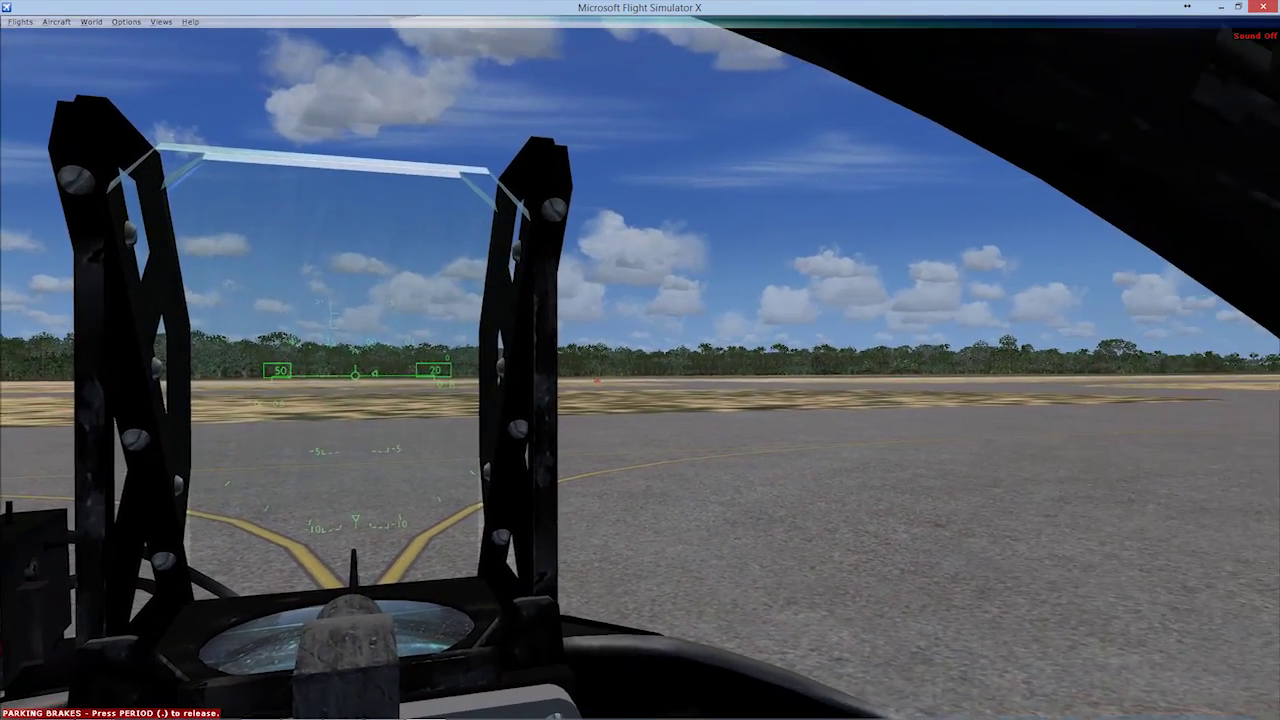
- View the T-45C at its East Sale parking position from outside and from the virtual cockpit
key("s")
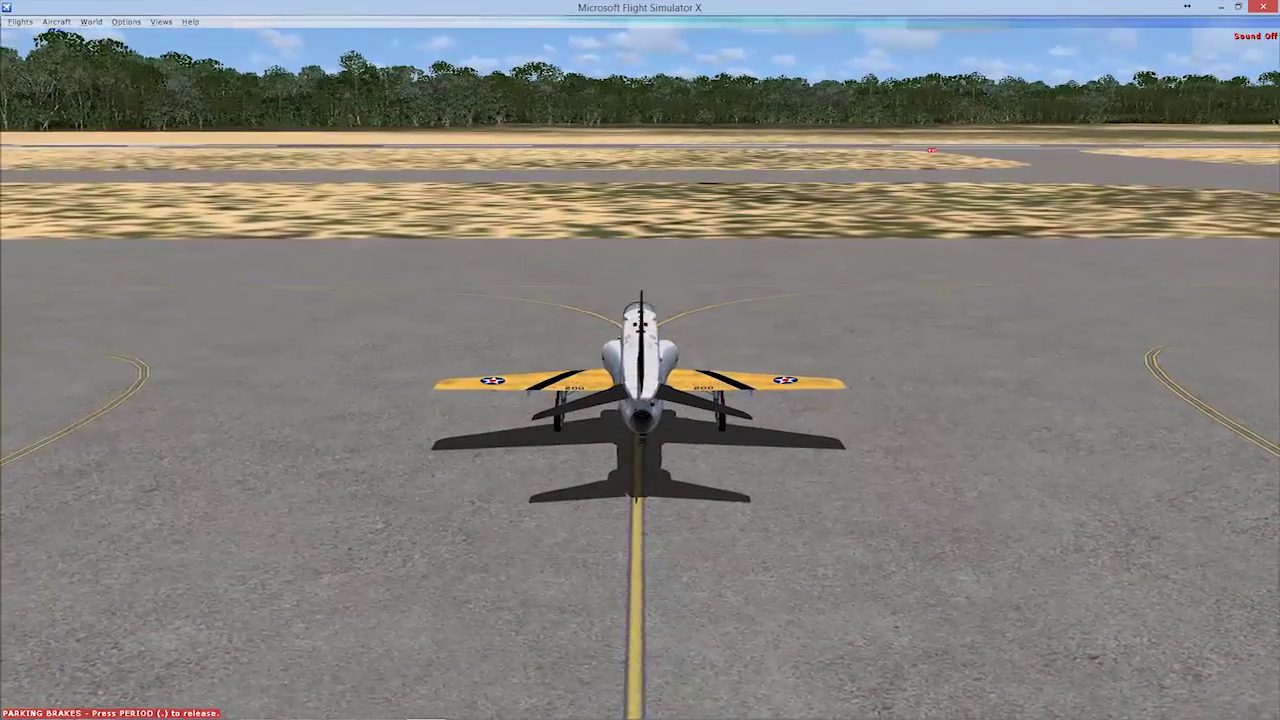
key("s")
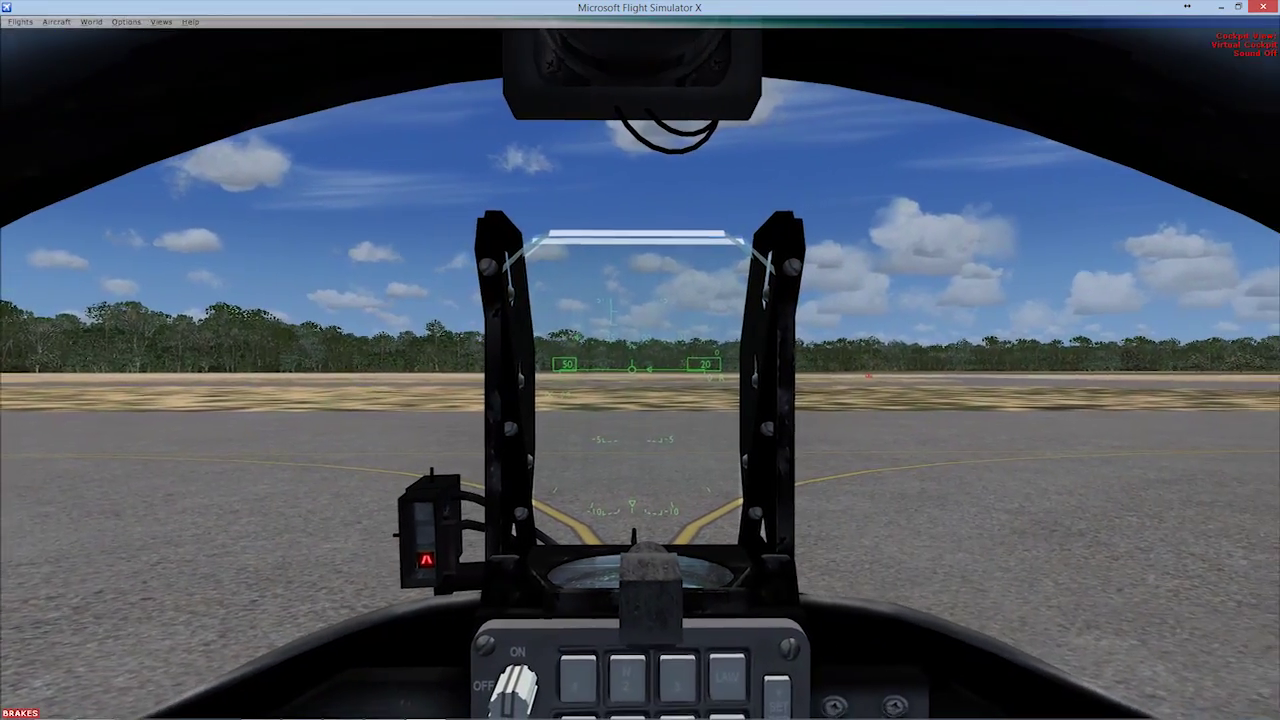